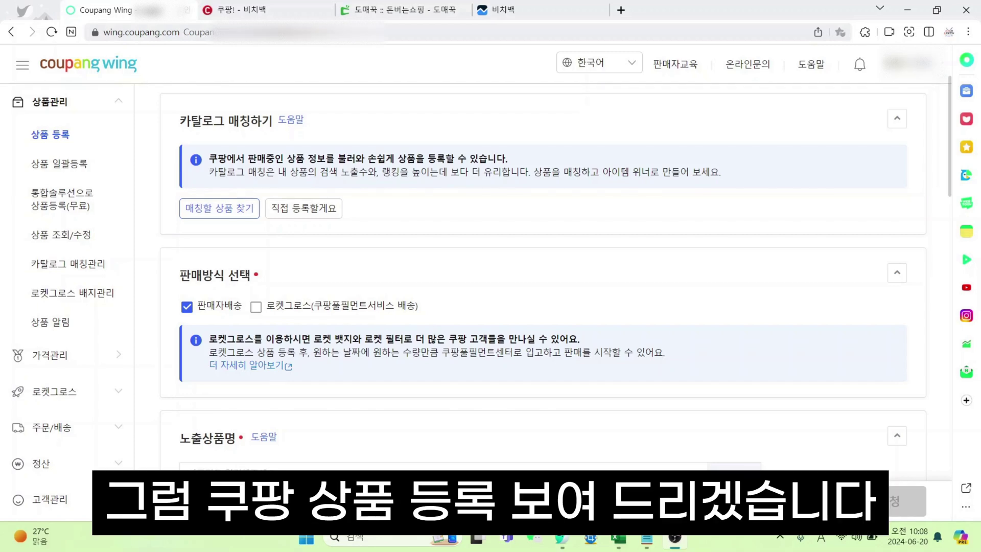
Check the Domeggook beach bag page, then open the catalog product matching search on the registration form
{"action": "left_click", "coordinate": [370, 7]}
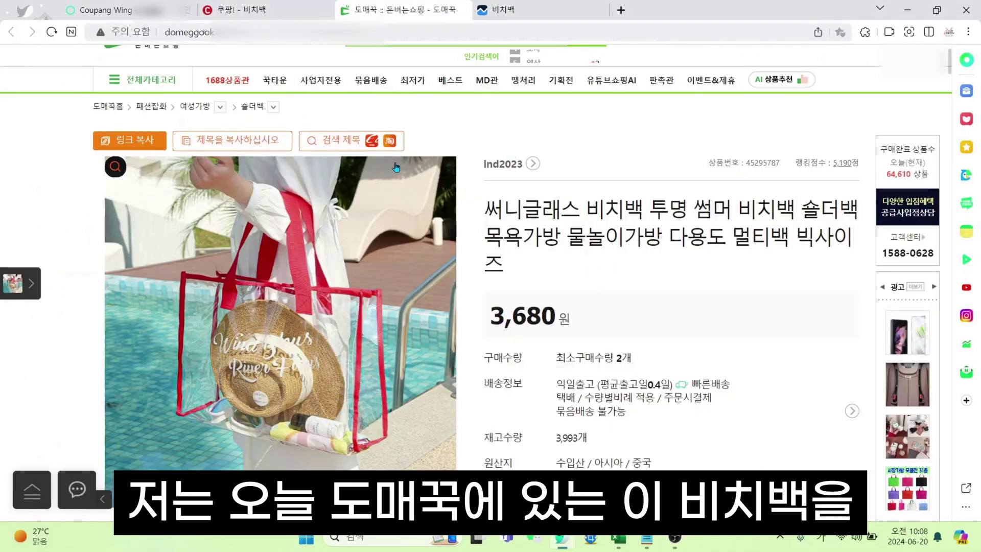
{"action": "scroll", "coordinate": [714, 279], "scroll_direction": "down", "scroll_amount": 5}
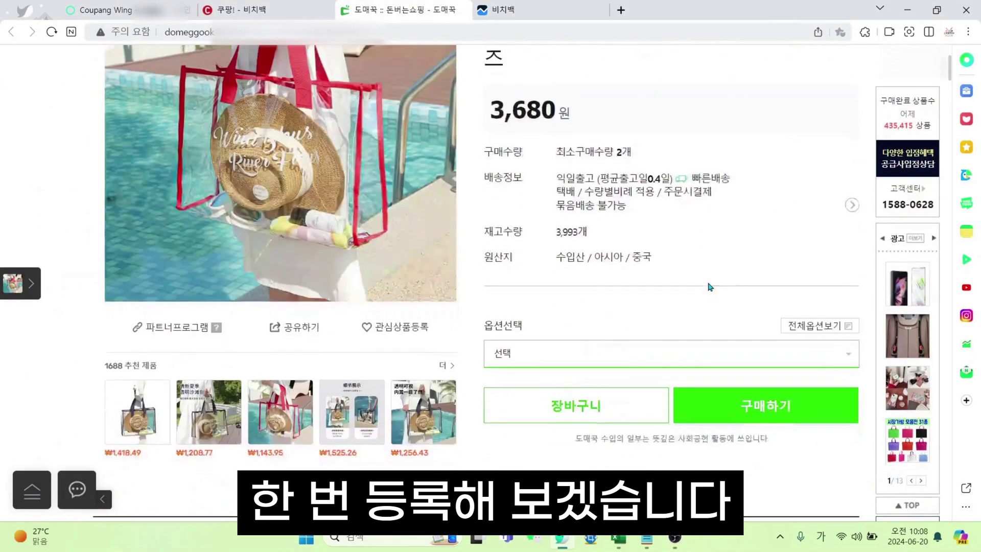
{"action": "scroll", "coordinate": [711, 291], "scroll_direction": "up", "scroll_amount": 7}
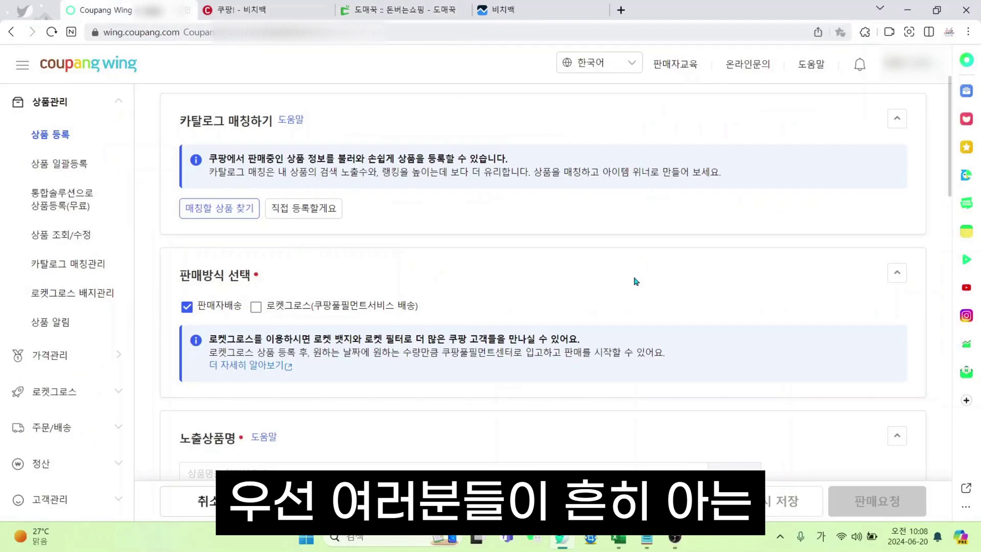
{"action": "left_click", "coordinate": [233, 214]}
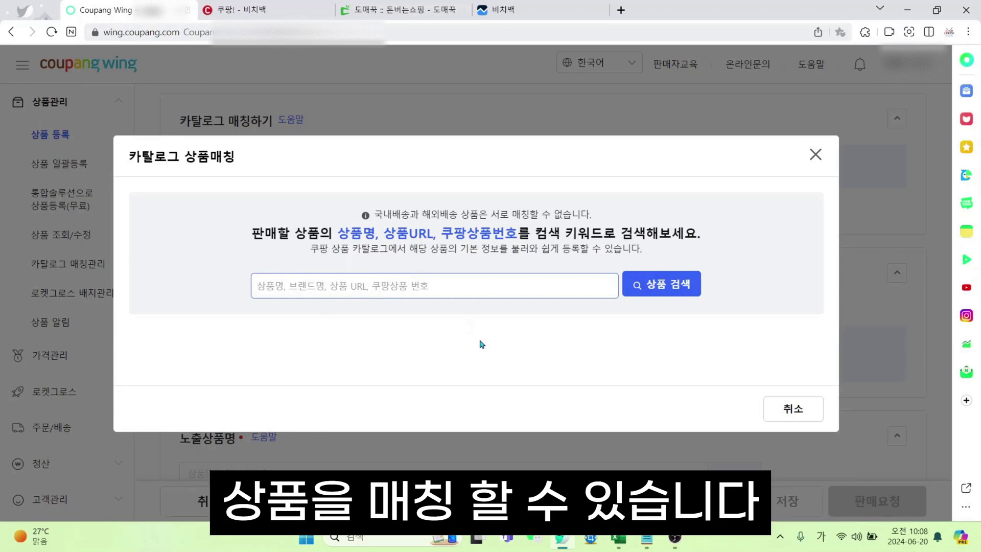
Copy the clear beach bag's Coupang product number and search the catalog matching with it
{"action": "left_click", "coordinate": [214, 7]}
{"action": "left_click", "coordinate": [612, 252]}
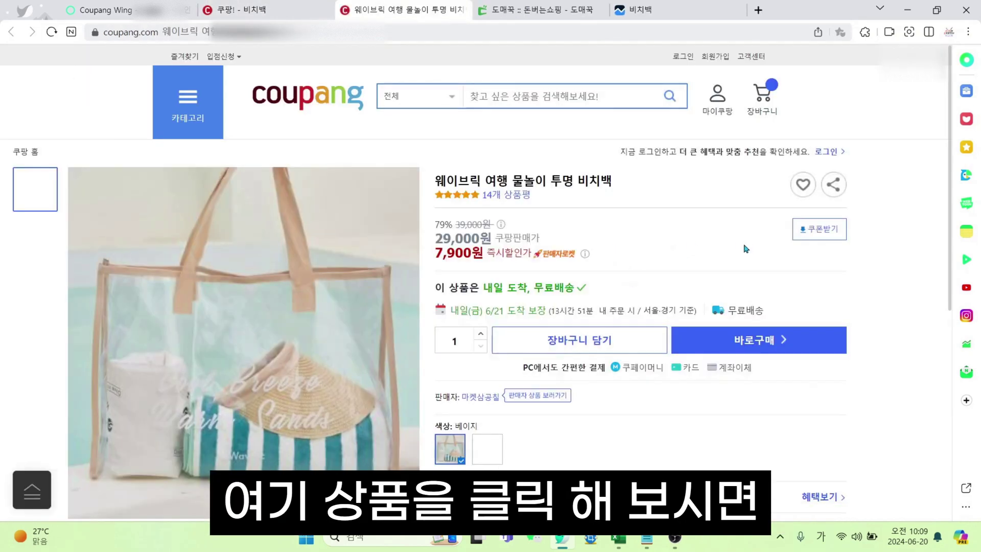
{"action": "scroll", "coordinate": [491, 361], "scroll_direction": "down", "scroll_amount": 5}
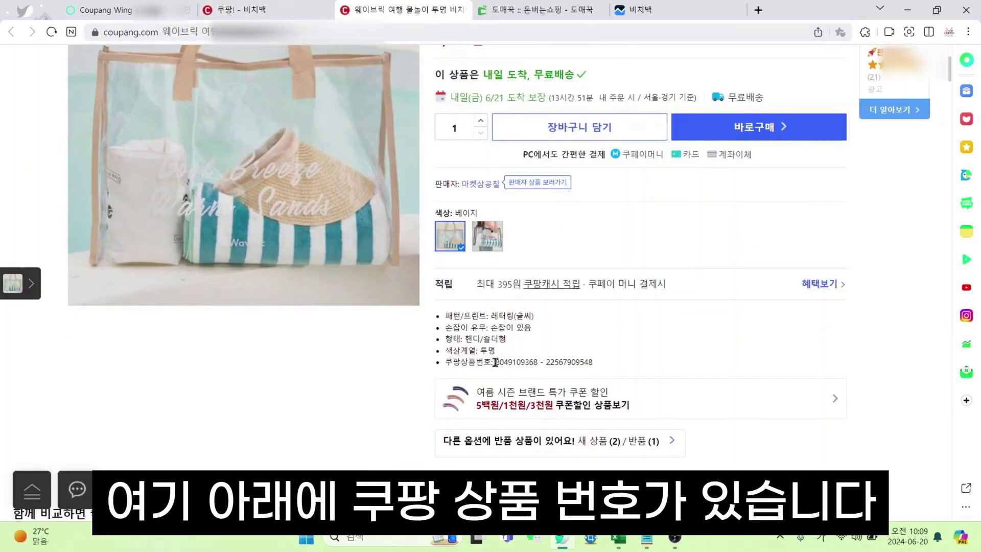
{"action": "left_click_drag", "start_coordinate": [495, 362], "coordinate": [605, 364]}
{"action": "key", "text": "ctrl+c"}
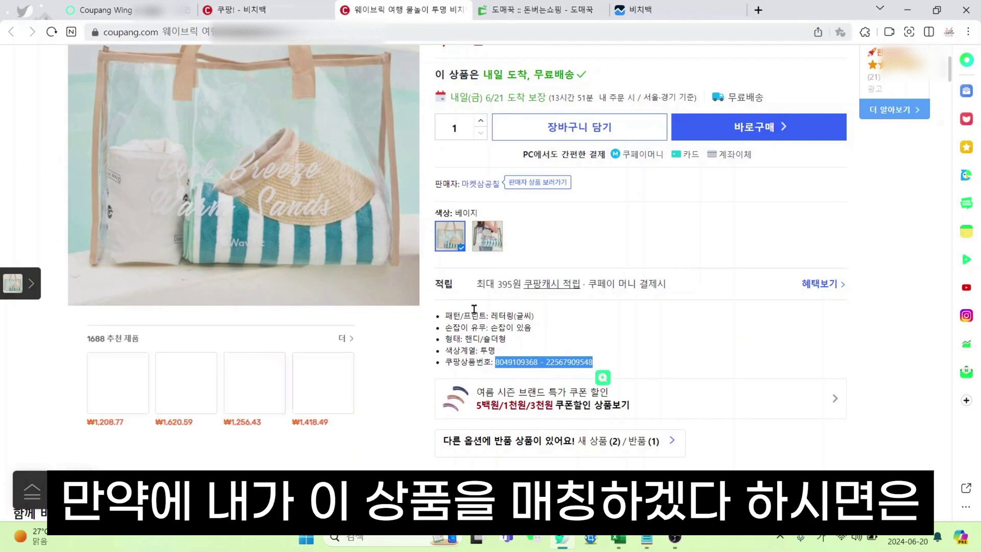
{"action": "key", "text": "ctrl+shift+Tab"}
{"action": "key", "text": "ctrl+shift+Tab"}
{"action": "key", "text": "ctrl+v"}
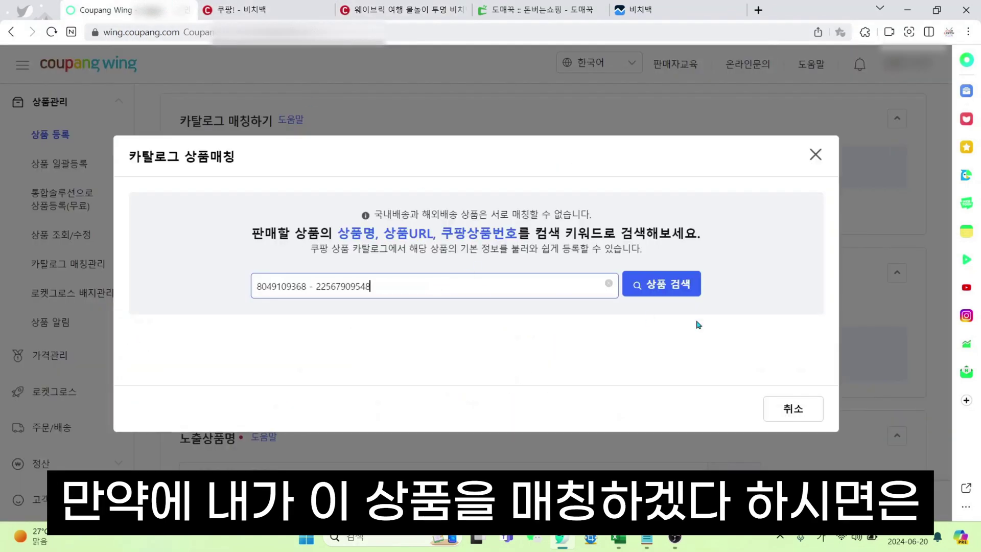
{"action": "left_click", "coordinate": [674, 287]}
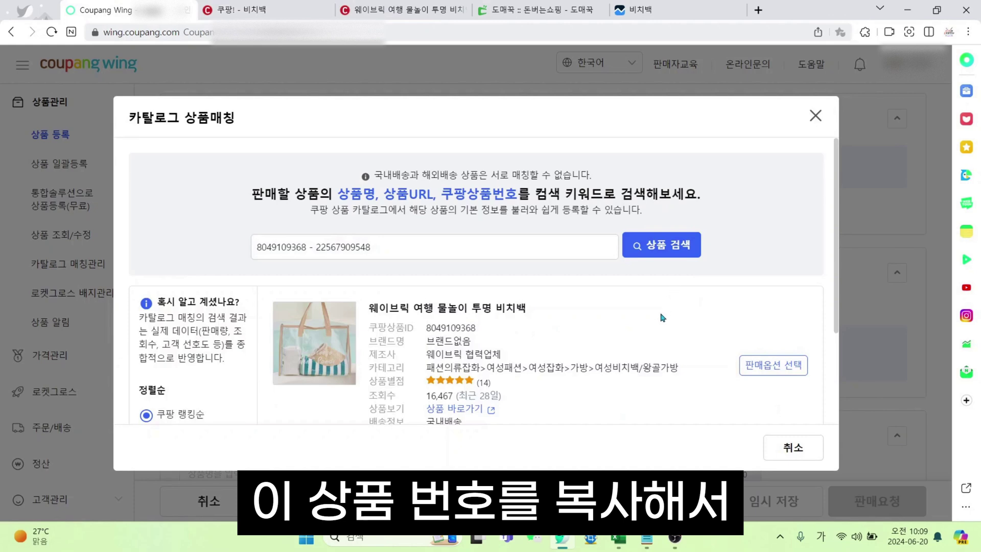
Show the matched bag's black and beige sale options, then run the catalog search again
{"action": "scroll", "coordinate": [658, 321], "scroll_direction": "down", "scroll_amount": 3}
{"action": "scroll", "coordinate": [649, 321], "scroll_direction": "up", "scroll_amount": 3}
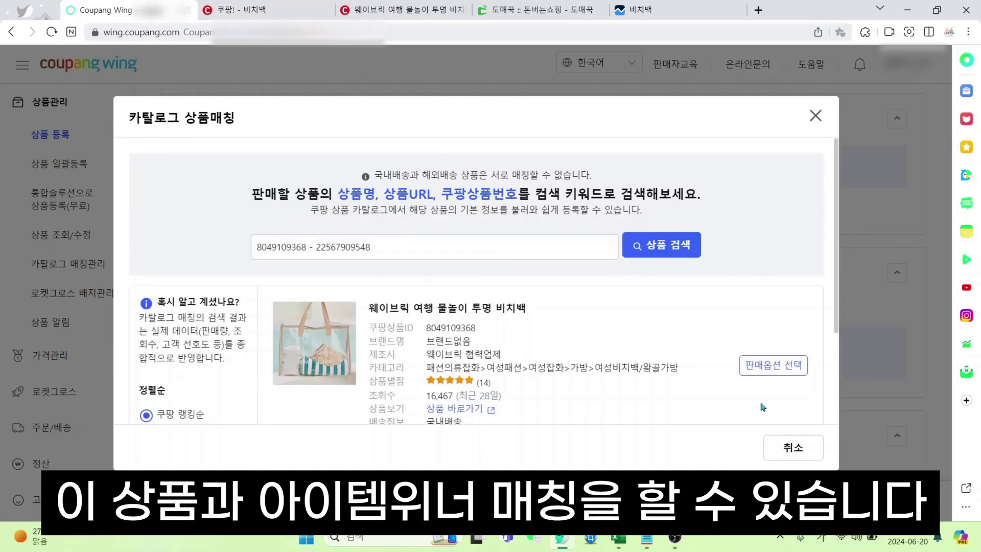
{"action": "scroll", "coordinate": [662, 368], "scroll_direction": "down", "scroll_amount": 3}
{"action": "left_click", "coordinate": [773, 234]}
{"action": "scroll", "coordinate": [368, 339], "scroll_direction": "down", "scroll_amount": 3}
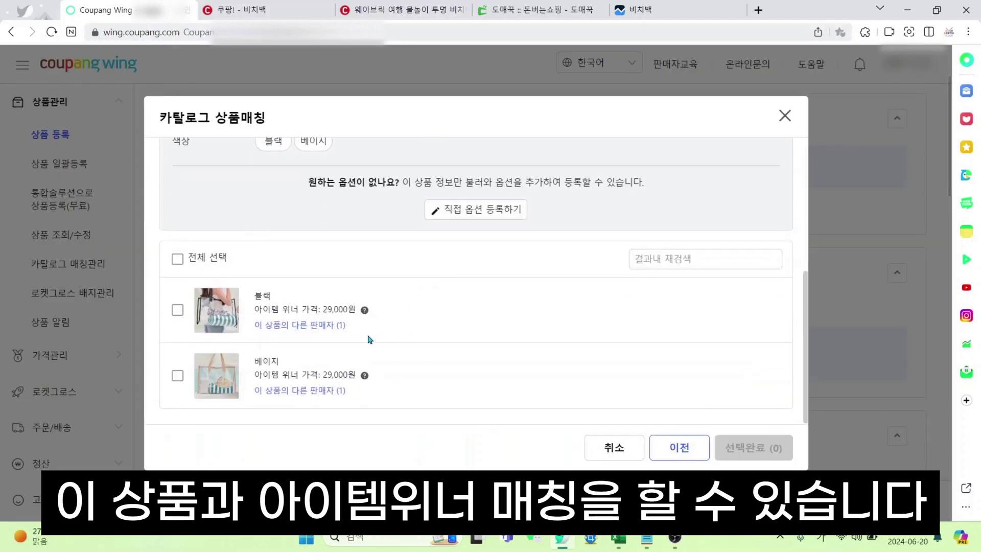
{"action": "scroll", "coordinate": [672, 294], "scroll_direction": "up", "scroll_amount": 1}
{"action": "scroll", "coordinate": [672, 295], "scroll_direction": "up", "scroll_amount": 4}
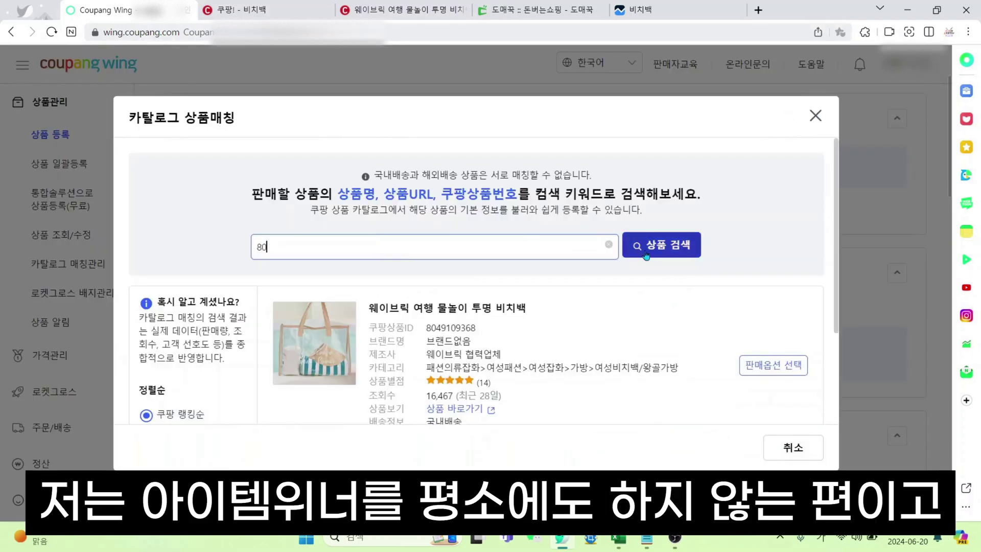
{"action": "left_click", "coordinate": [663, 250]}
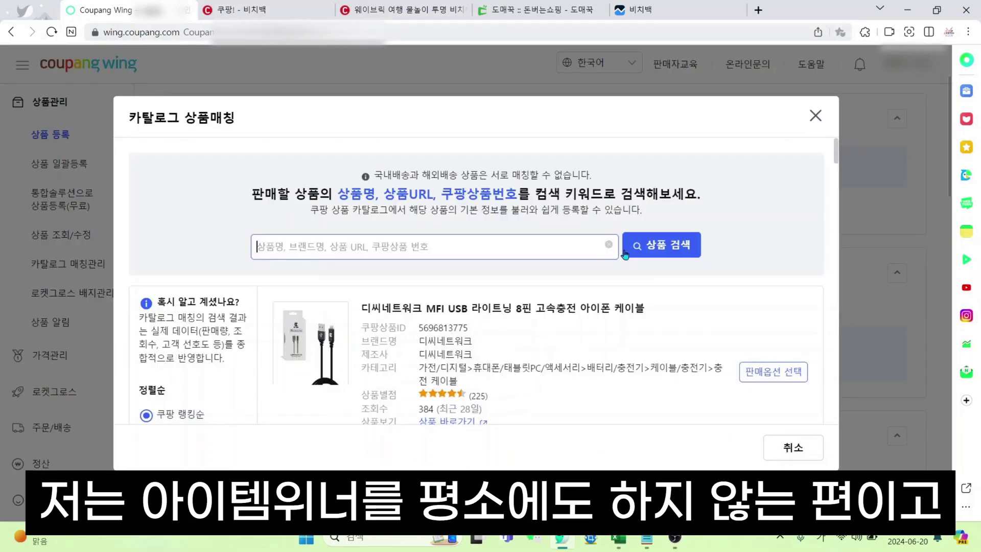
Clear the previous search and search the catalog for 비치백
{"action": "left_click", "coordinate": [654, 252]}
{"action": "left_click", "coordinate": [424, 286]}
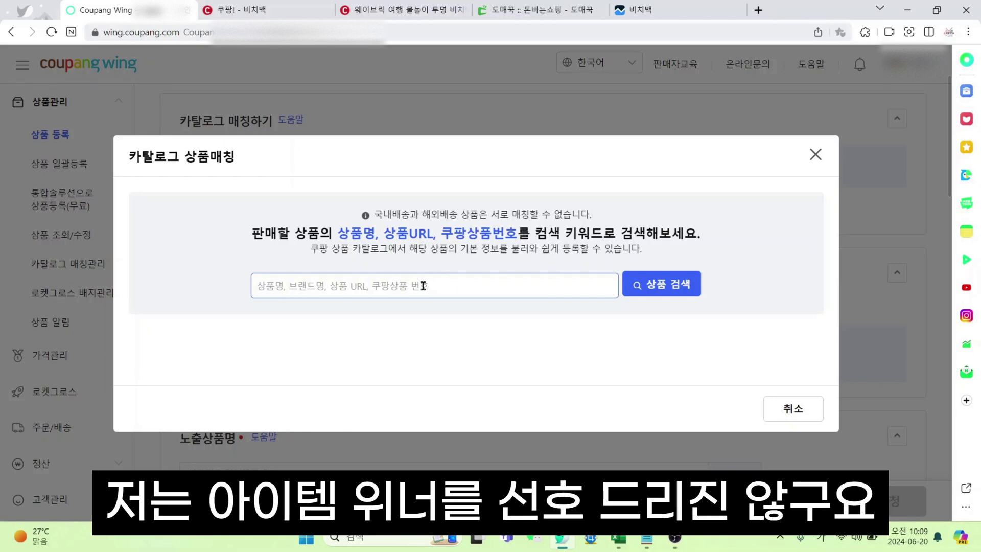
{"action": "type", "text": "비치백"}
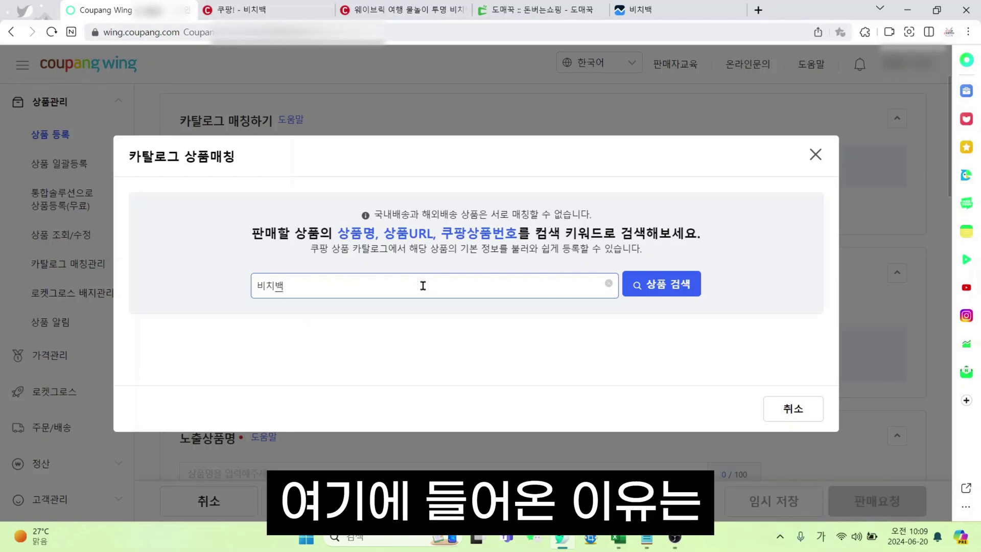
{"action": "key", "text": "Return"}
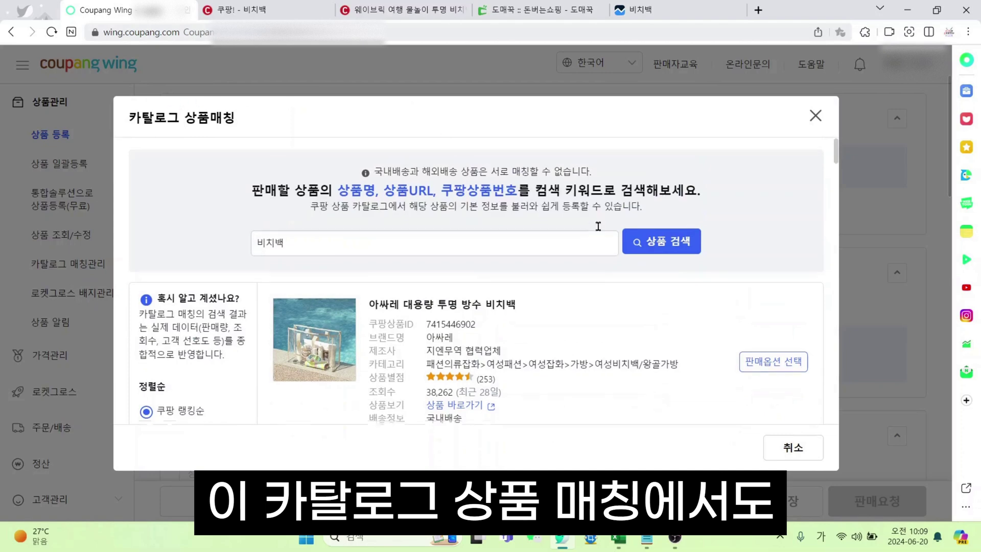
Scroll the 비치백 results and inspect the 라두나 bag's catalog details and view counts
{"action": "scroll", "coordinate": [598, 229], "scroll_direction": "down", "scroll_amount": 3}
{"action": "scroll", "coordinate": [601, 233], "scroll_direction": "up", "scroll_amount": 3}
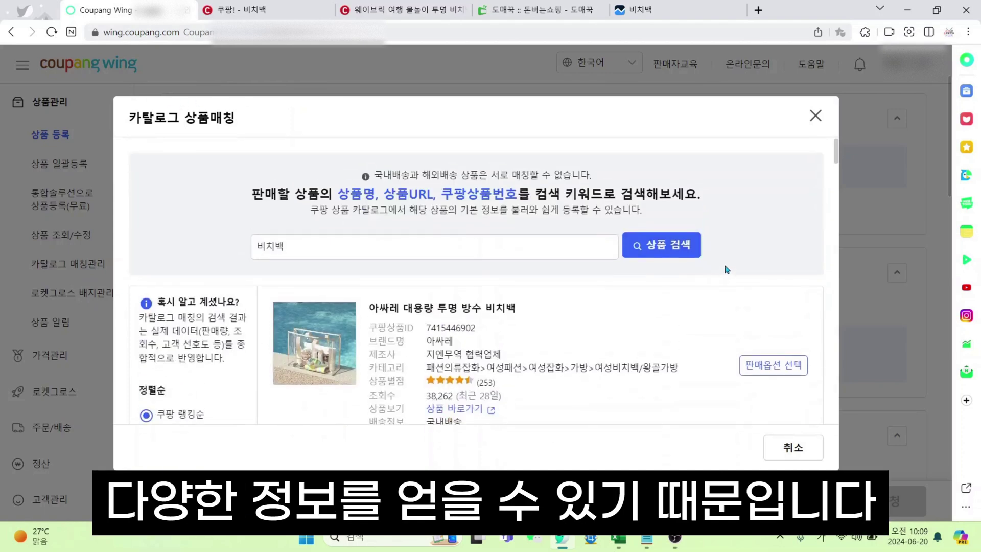
{"action": "scroll", "coordinate": [726, 270], "scroll_direction": "down", "scroll_amount": 5}
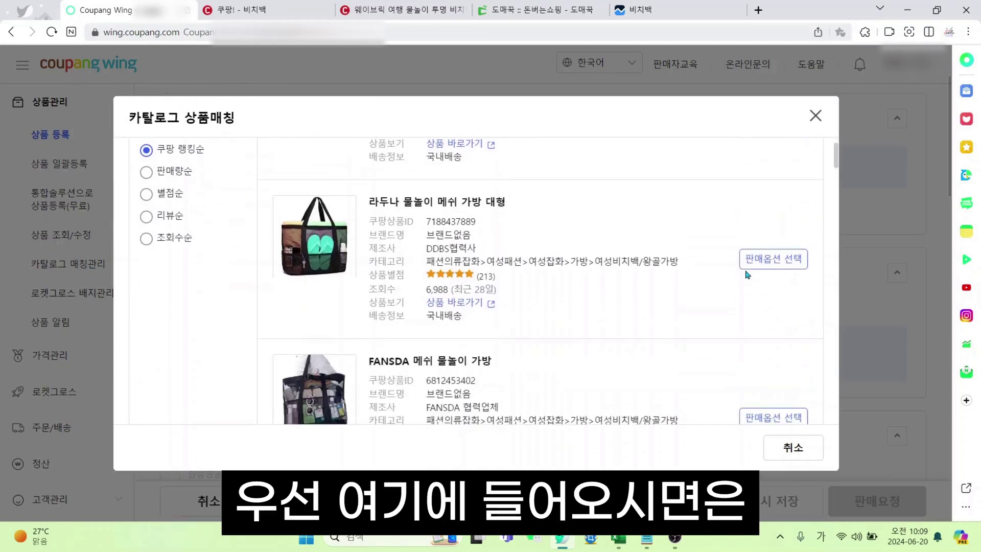
{"action": "left_click_drag", "start_coordinate": [367, 238], "coordinate": [664, 241]}
{"action": "left_click", "coordinate": [415, 243]}
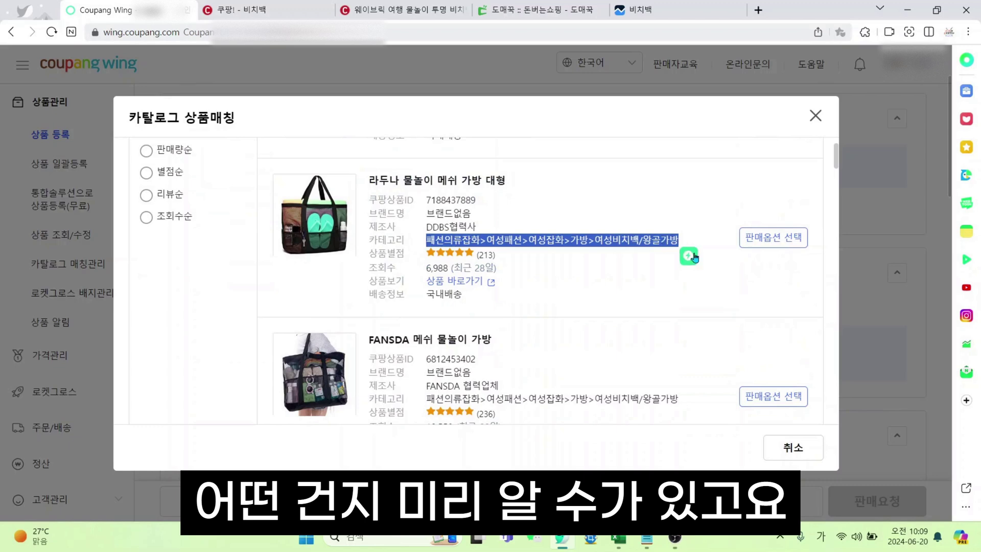
{"action": "left_click", "coordinate": [581, 293]}
{"action": "scroll", "coordinate": [581, 292], "scroll_direction": "down", "scroll_amount": 1}
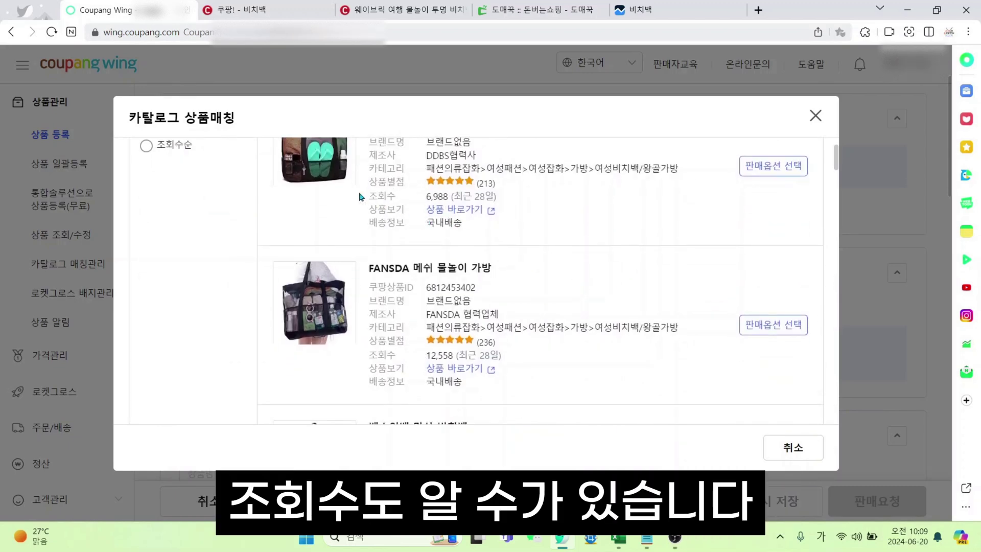
{"action": "left_click_drag", "start_coordinate": [362, 196], "coordinate": [503, 196]}
{"action": "left_click", "coordinate": [574, 219]}
{"action": "scroll", "coordinate": [570, 227], "scroll_direction": "down", "scroll_amount": 1}
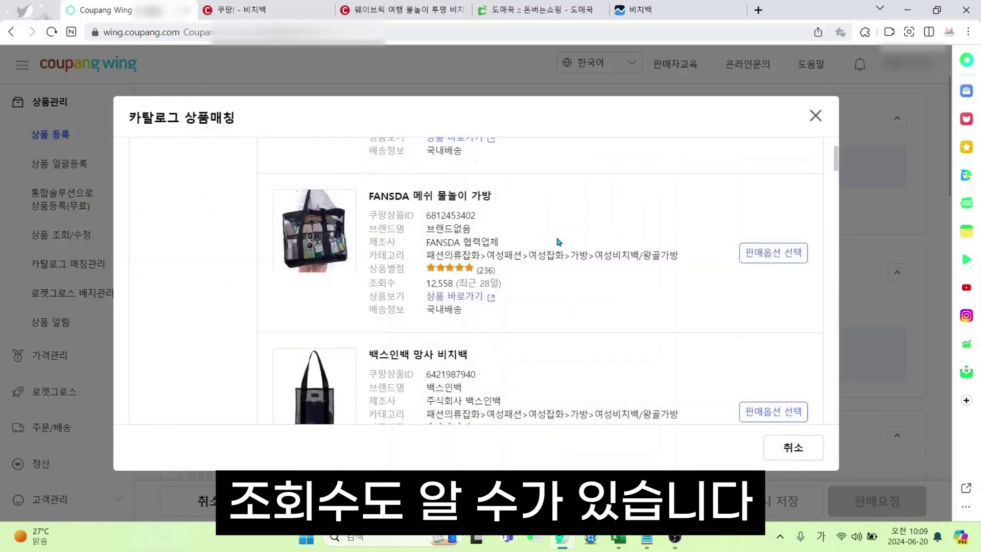
{"action": "left_click_drag", "start_coordinate": [368, 283], "coordinate": [495, 279]}
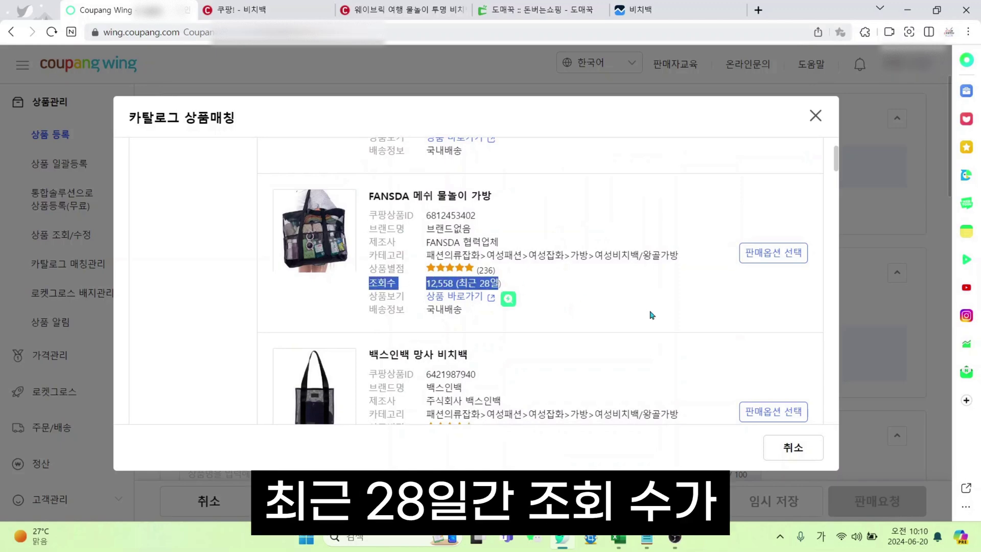
{"action": "left_click", "coordinate": [509, 306]}
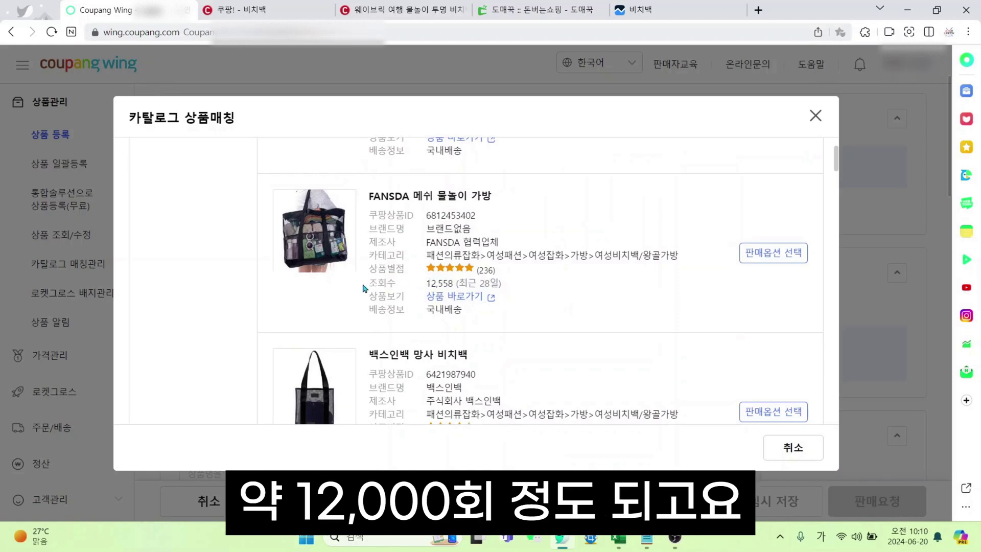
Review the FANSDA bag's detail rows and view count in the results
{"action": "left_click_drag", "start_coordinate": [362, 285], "coordinate": [520, 285]}
{"action": "left_click", "coordinate": [595, 313]}
{"action": "scroll", "coordinate": [598, 317], "scroll_direction": "down", "scroll_amount": 1}
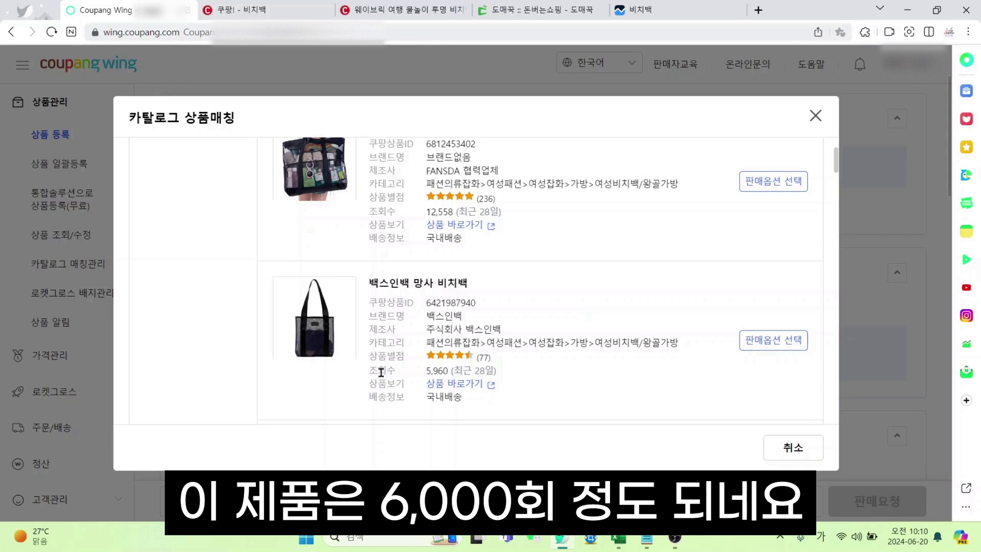
{"action": "left_click_drag", "start_coordinate": [380, 370], "coordinate": [524, 379]}
{"action": "left_click", "coordinate": [622, 387]}
{"action": "scroll", "coordinate": [620, 390], "scroll_direction": "down", "scroll_amount": 1}
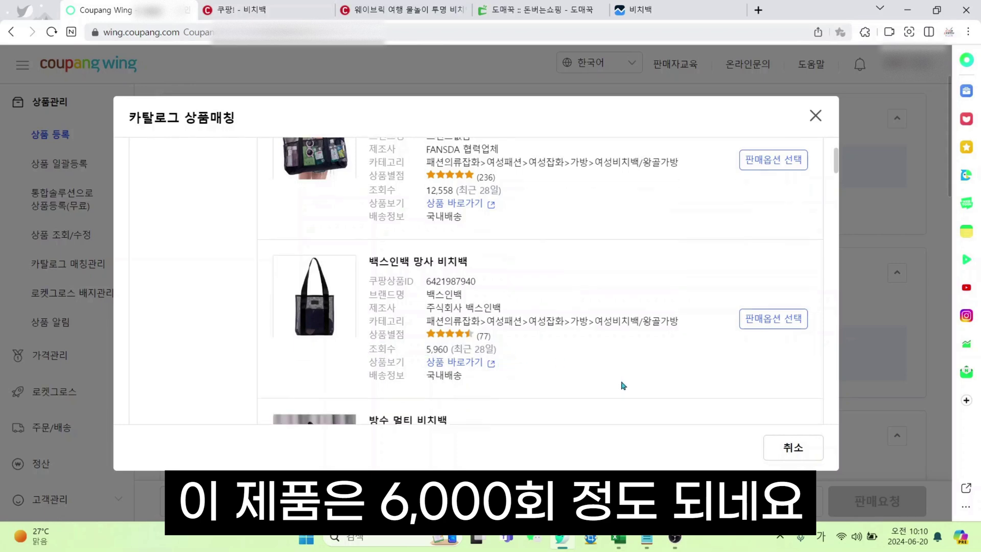
{"action": "scroll", "coordinate": [620, 385], "scroll_direction": "up", "scroll_amount": 1}
{"action": "scroll", "coordinate": [619, 367], "scroll_direction": "down", "scroll_amount": 1}
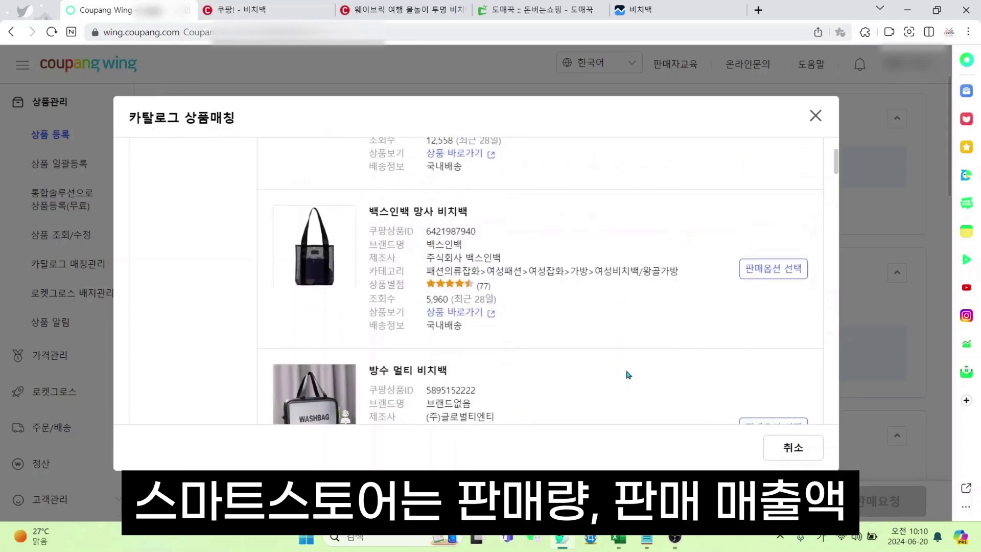
{"action": "scroll", "coordinate": [628, 375], "scroll_direction": "up", "scroll_amount": 1}
{"action": "scroll", "coordinate": [626, 375], "scroll_direction": "down", "scroll_amount": 1}
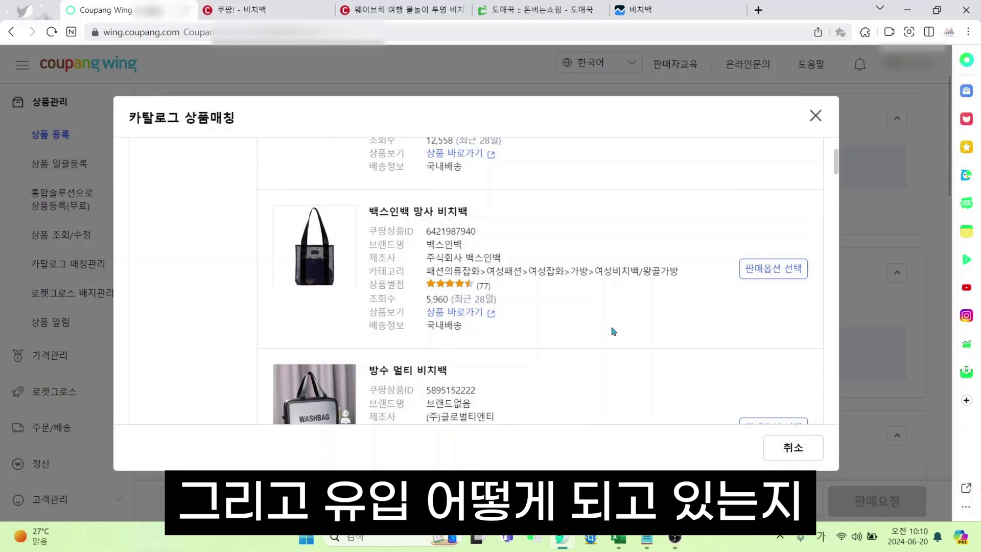
{"action": "scroll", "coordinate": [644, 334], "scroll_direction": "down", "scroll_amount": 1}
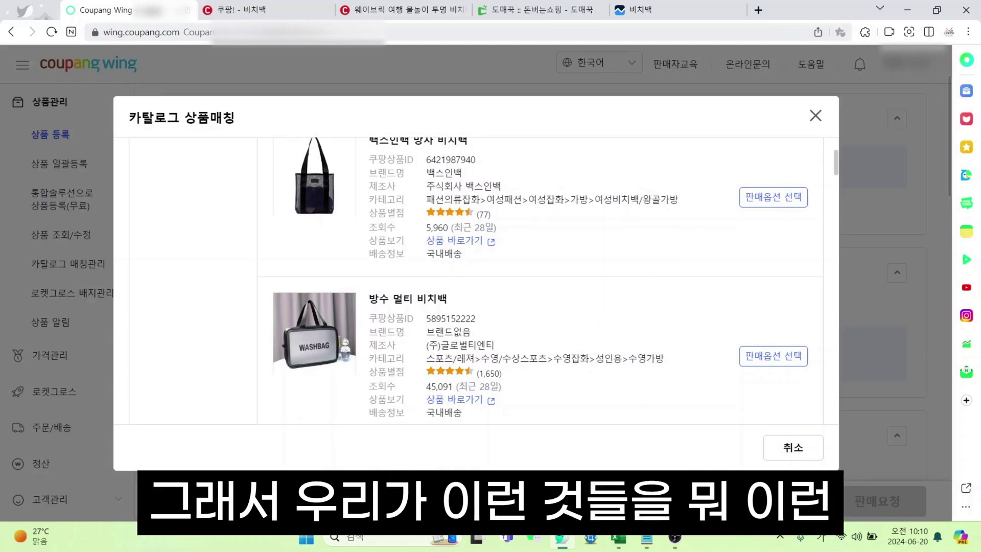
Scroll further through the 비치백 results, checking more product details
{"action": "scroll", "coordinate": [572, 360], "scroll_direction": "down", "scroll_amount": 1}
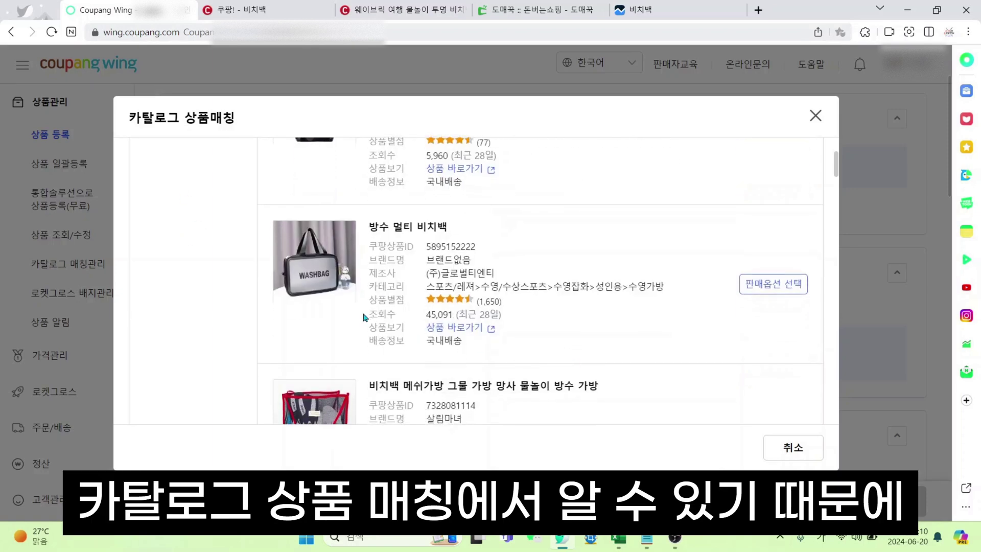
{"action": "left_click_drag", "start_coordinate": [364, 316], "coordinate": [510, 319]}
{"action": "left_click", "coordinate": [584, 329]}
{"action": "scroll", "coordinate": [534, 330], "scroll_direction": "down", "scroll_amount": 1}
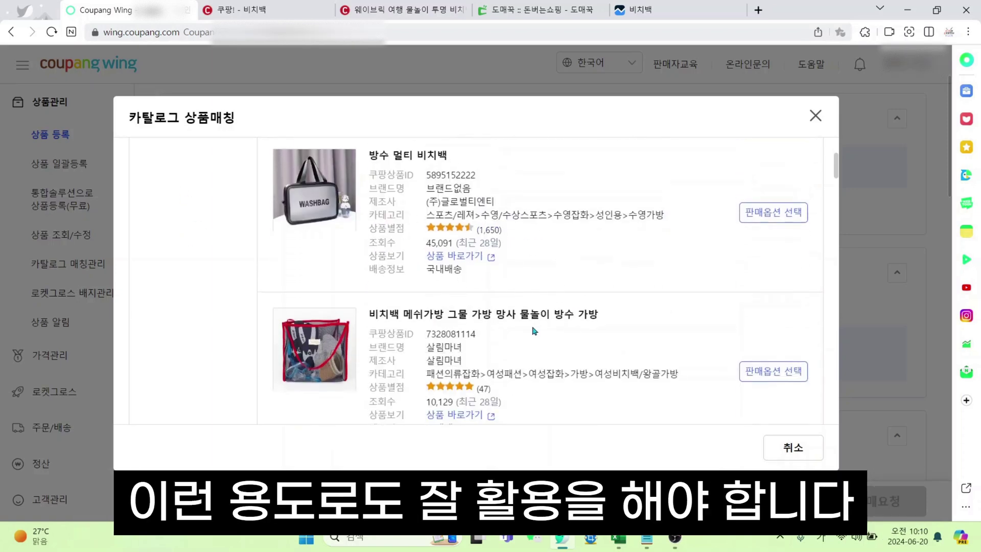
{"action": "scroll", "coordinate": [534, 331], "scroll_direction": "down", "scroll_amount": 1}
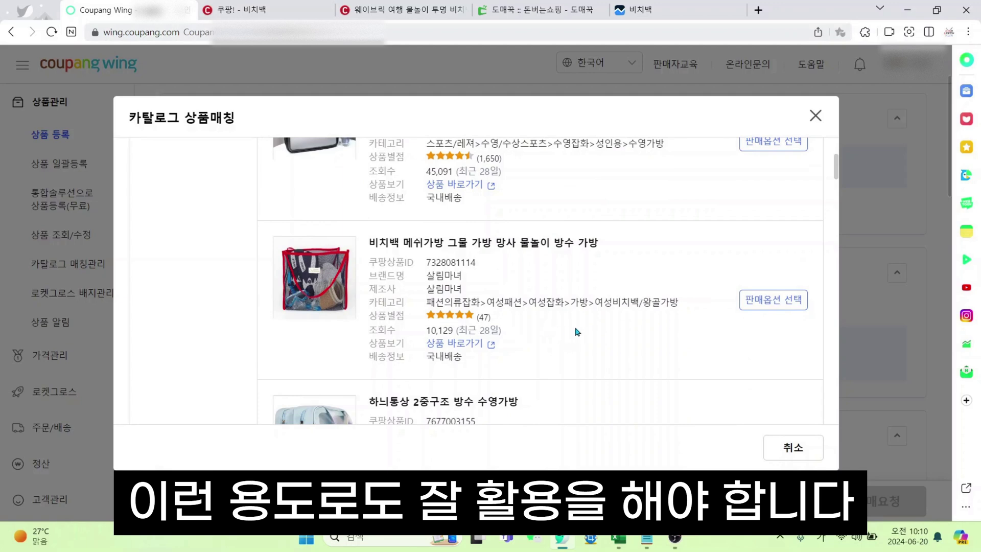
{"action": "scroll", "coordinate": [578, 332], "scroll_direction": "down", "scroll_amount": 1}
{"action": "scroll", "coordinate": [616, 335], "scroll_direction": "down", "scroll_amount": 1}
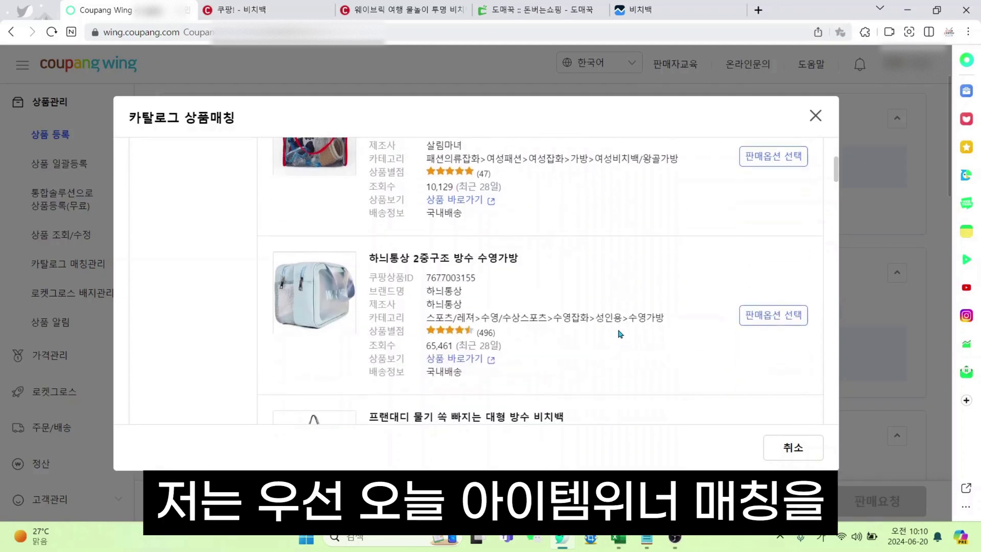
{"action": "scroll", "coordinate": [645, 328], "scroll_direction": "up", "scroll_amount": 8}
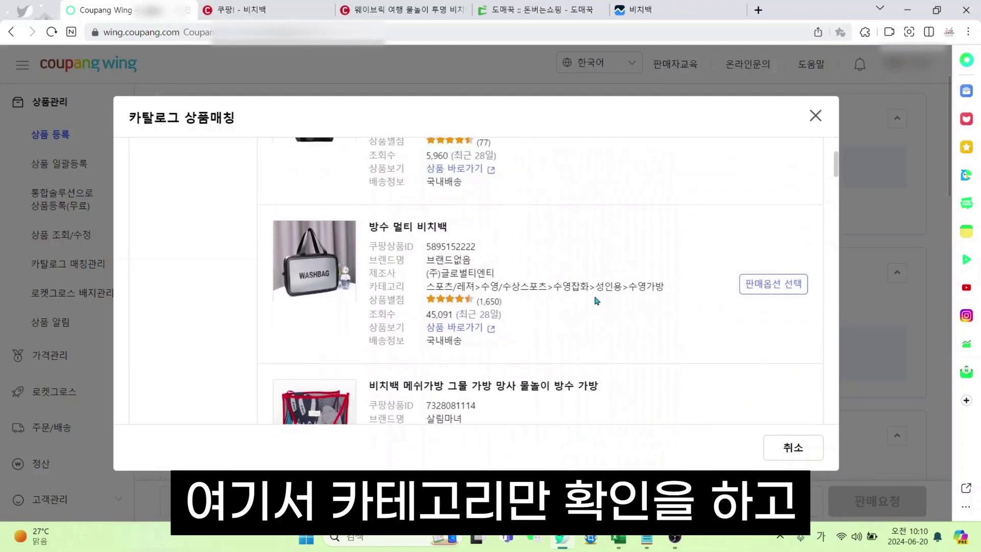
Read the FANSDA item's category path and close the catalog matching window
{"action": "left_click_drag", "start_coordinate": [431, 255], "coordinate": [685, 266]}
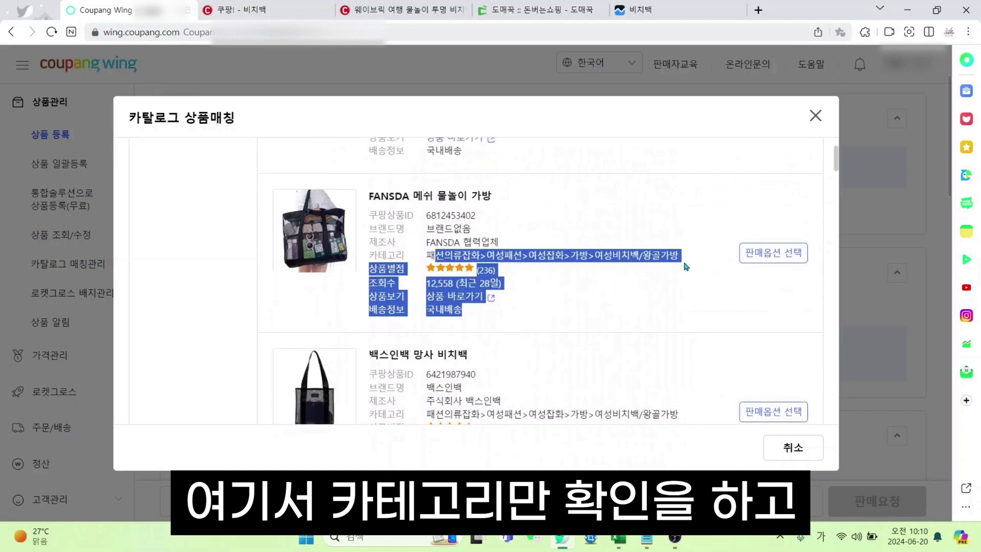
{"action": "left_click", "coordinate": [684, 266]}
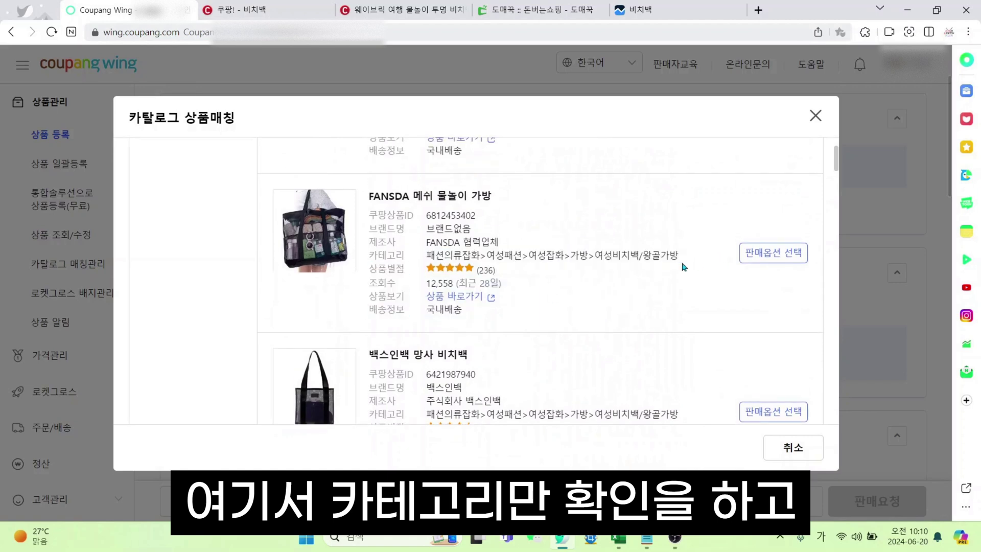
{"action": "left_click", "coordinate": [815, 117]}
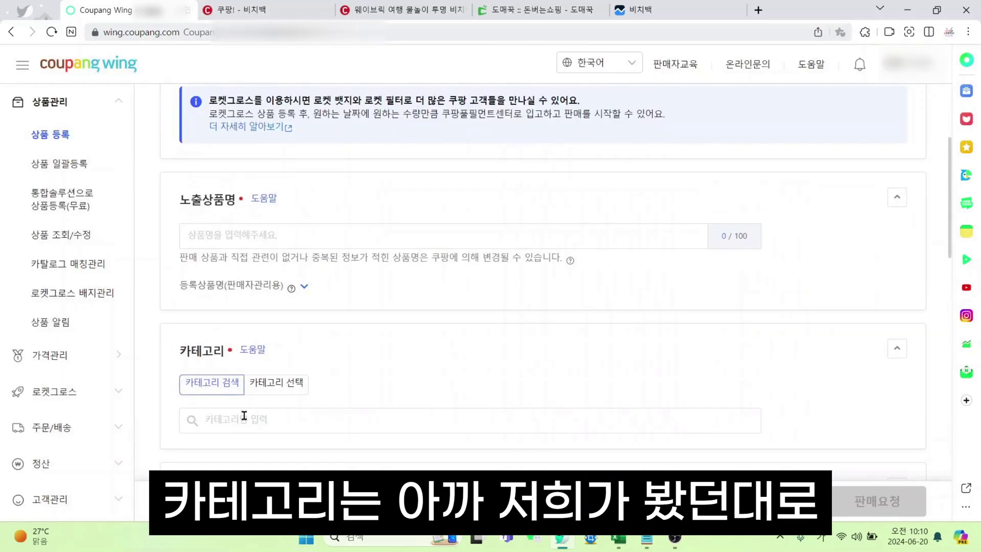
Pick 여성비치백/왕골가방 from recent categories as the product category
{"action": "left_click", "coordinate": [244, 415]}
{"action": "left_click", "coordinate": [272, 464]}
{"action": "scroll", "coordinate": [451, 383], "scroll_direction": "down", "scroll_amount": 2}
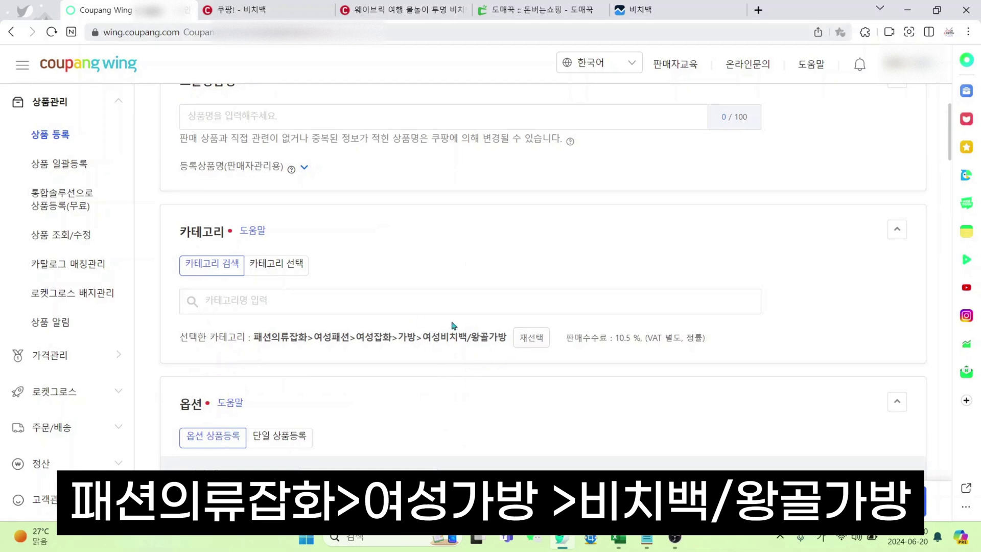
{"action": "scroll", "coordinate": [451, 325], "scroll_direction": "up", "scroll_amount": 5}
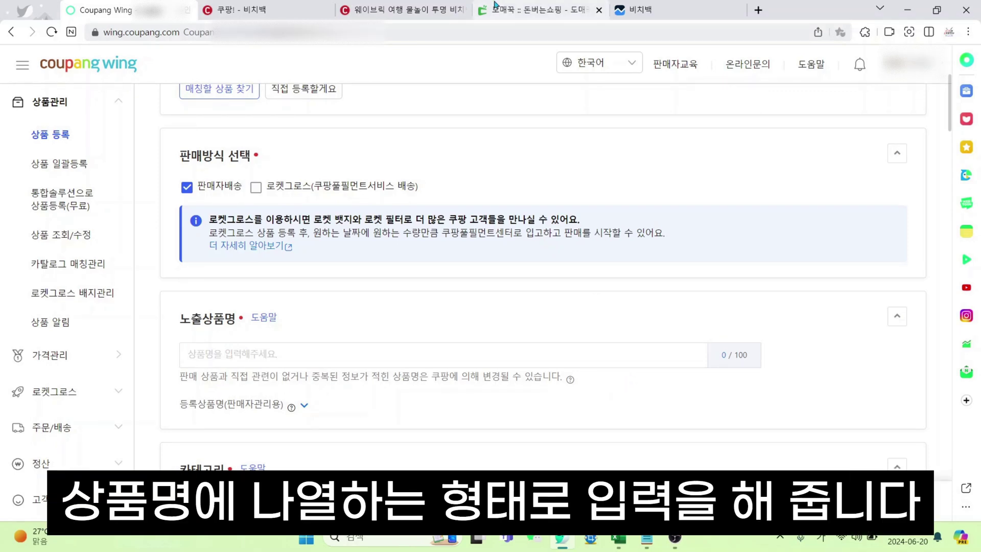
Look over the supplier's 도매꾹 product page
{"action": "left_click", "coordinate": [504, 5]}
{"action": "scroll", "coordinate": [670, 370], "scroll_direction": "down", "scroll_amount": 1}
{"action": "scroll", "coordinate": [670, 371], "scroll_direction": "down", "scroll_amount": 1}
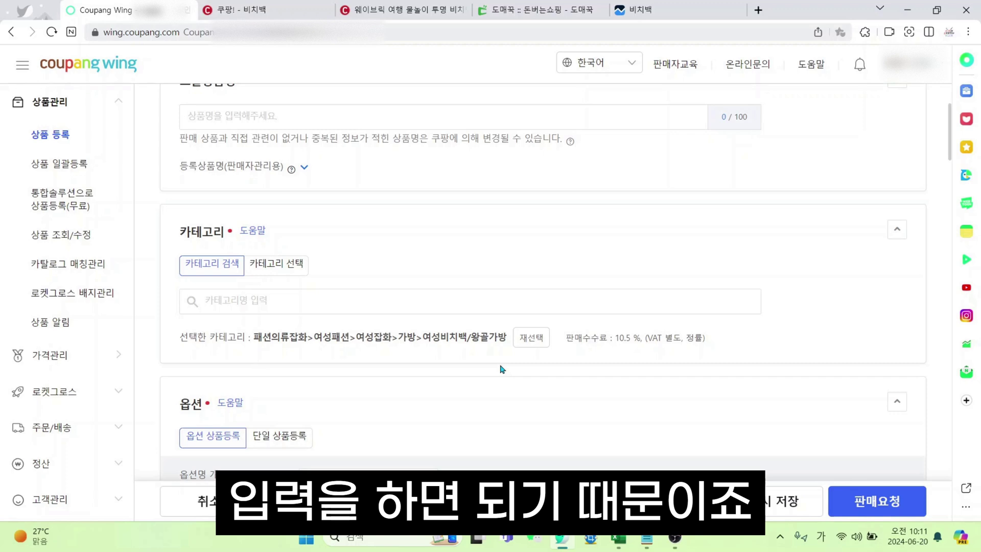
{"action": "scroll", "coordinate": [503, 369], "scroll_direction": "down", "scroll_amount": 2}
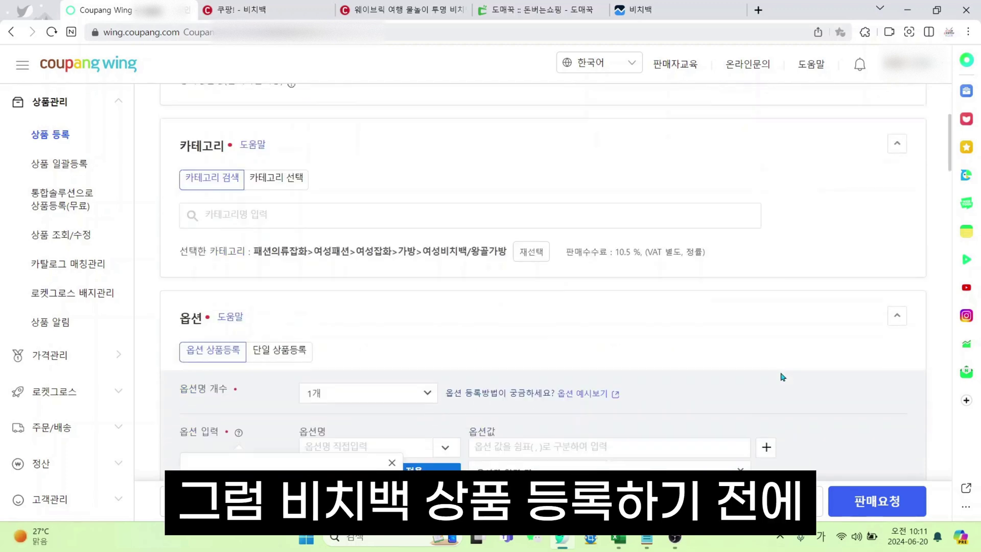
Select and copy the whole product title on the supplier's 도매꾹 beach bag page
{"action": "scroll", "coordinate": [445, 307], "scroll_direction": "up", "scroll_amount": 2}
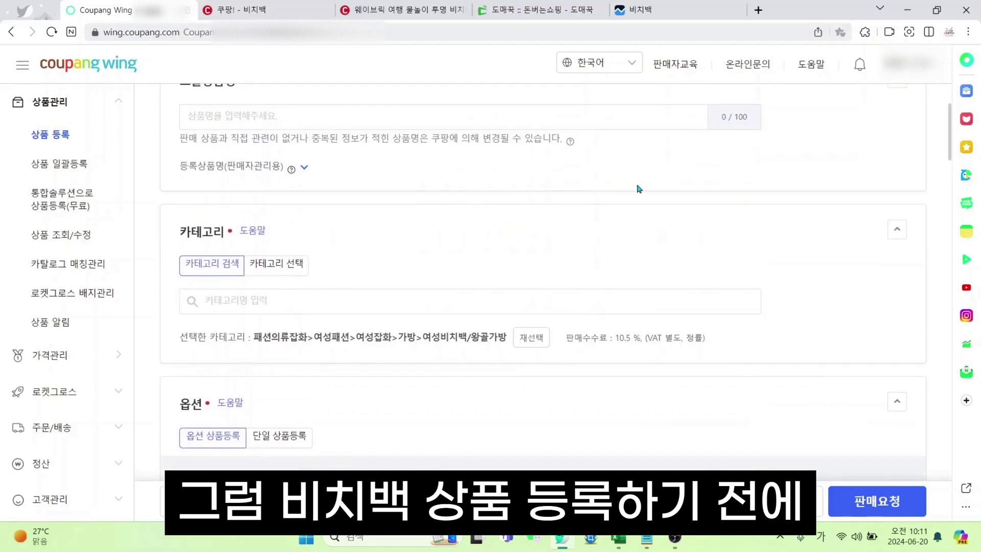
{"action": "left_click", "coordinate": [537, 10]}
{"action": "scroll", "coordinate": [637, 328], "scroll_direction": "down", "scroll_amount": 15}
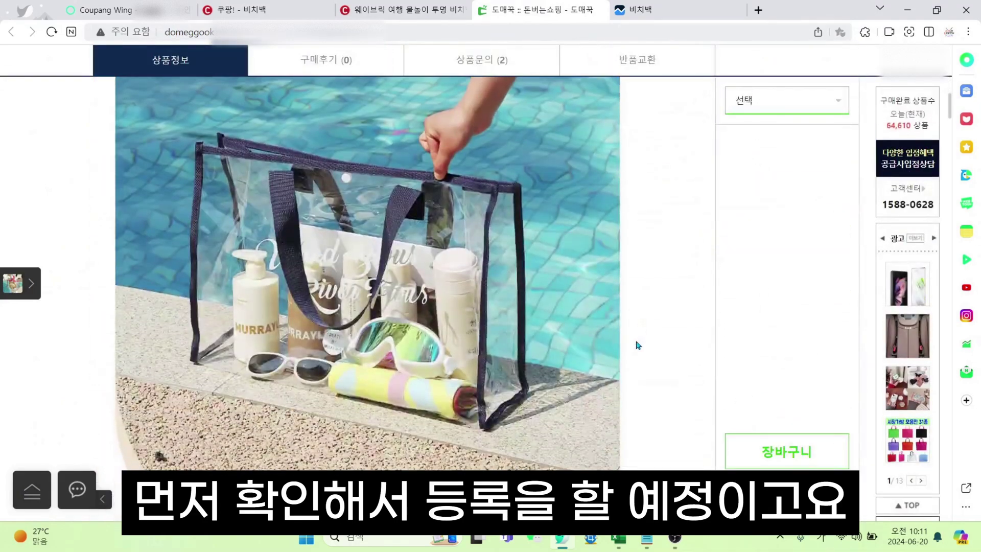
{"action": "scroll", "coordinate": [639, 332], "scroll_direction": "up", "scroll_amount": 6}
{"action": "scroll", "coordinate": [633, 342], "scroll_direction": "up", "scroll_amount": 10}
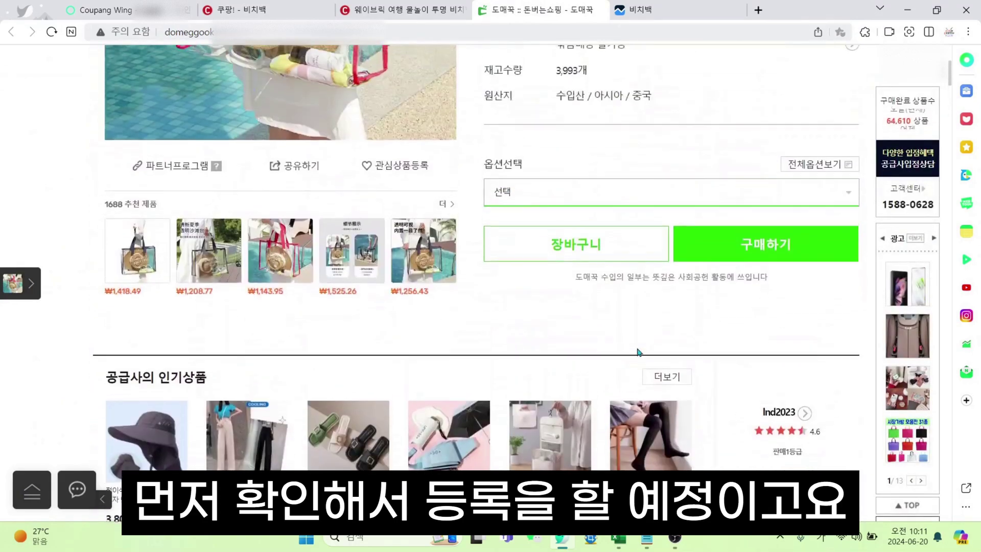
{"action": "left_click_drag", "start_coordinate": [506, 257], "coordinate": [485, 197]}
{"action": "left_click", "coordinate": [520, 236]}
{"action": "left_click_drag", "start_coordinate": [505, 258], "coordinate": [489, 205]}
{"action": "key", "text": "ctrl+c"}
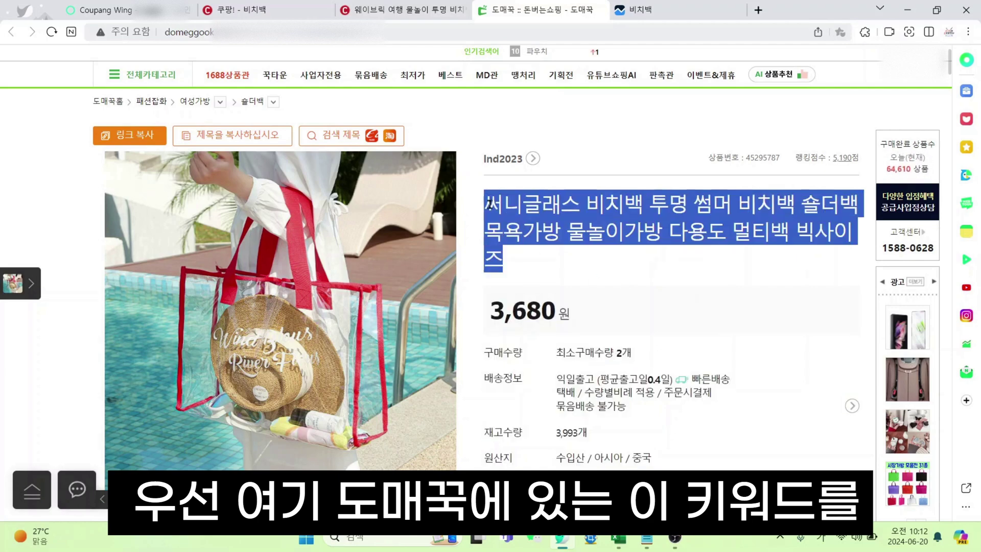
{"action": "left_click", "coordinate": [589, 266]}
Paste the supplier title into 노출상품명, delete it again, and switch to Coupang's 비치백 results
{"action": "left_click", "coordinate": [97, 10]}
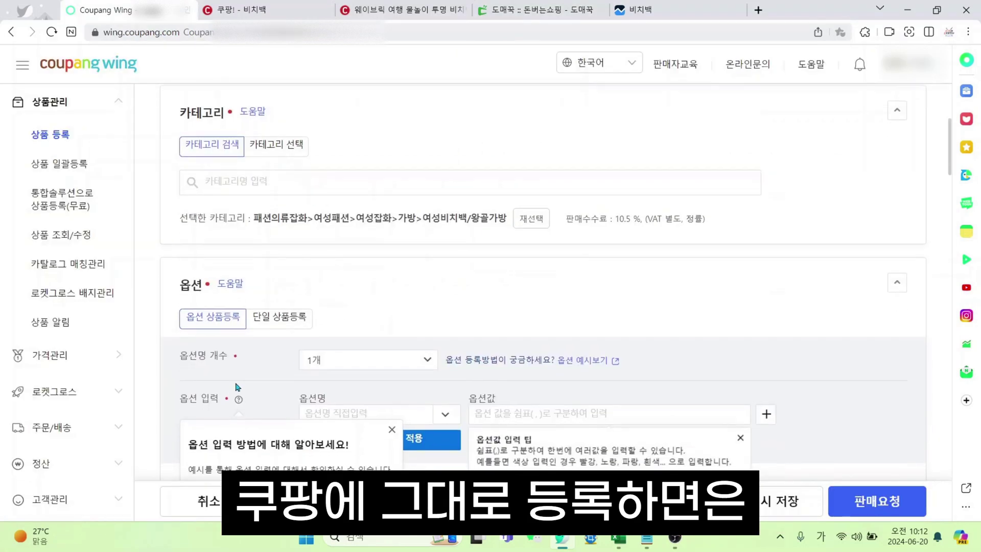
{"action": "scroll", "coordinate": [331, 310], "scroll_direction": "up", "scroll_amount": 2}
{"action": "scroll", "coordinate": [331, 310], "scroll_direction": "up", "scroll_amount": 2}
{"action": "left_click", "coordinate": [185, 235]}
{"action": "key", "text": "ctrl+v"}
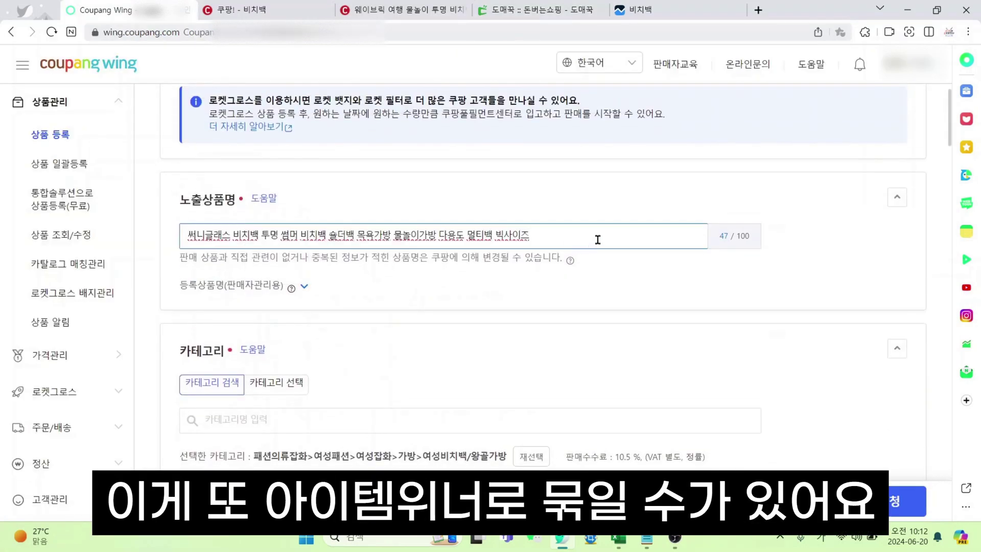
{"action": "key", "text": "ctrl+a"}
{"action": "key", "text": "BackSpace"}
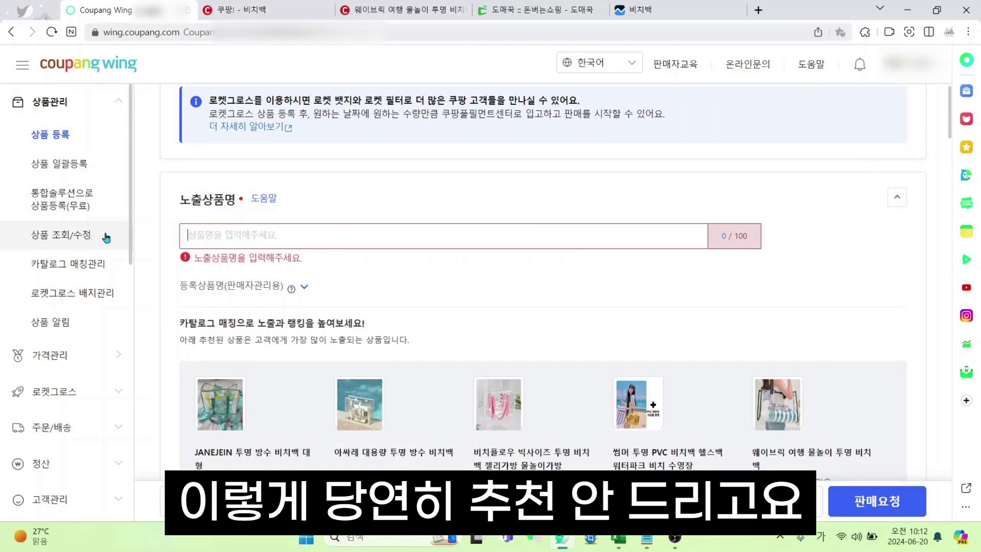
{"action": "left_click", "coordinate": [240, 9]}
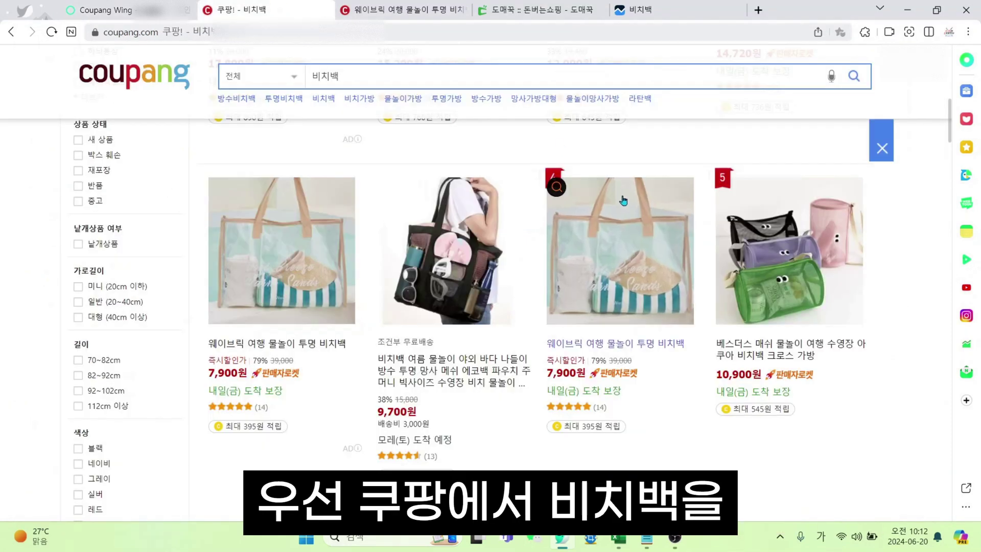
{"action": "scroll", "coordinate": [614, 332], "scroll_direction": "up", "scroll_amount": 5}
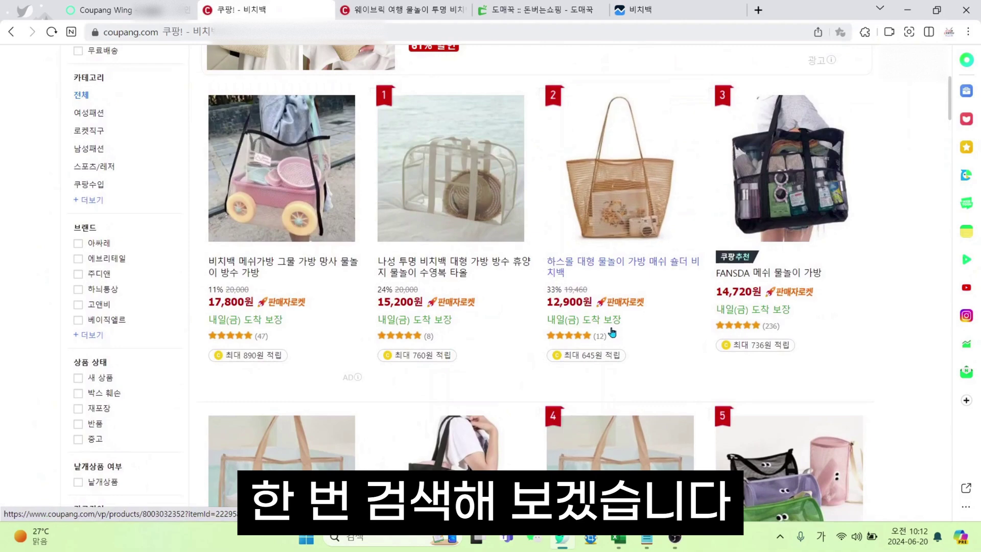
{"action": "scroll", "coordinate": [612, 332], "scroll_direction": "down", "scroll_amount": 5}
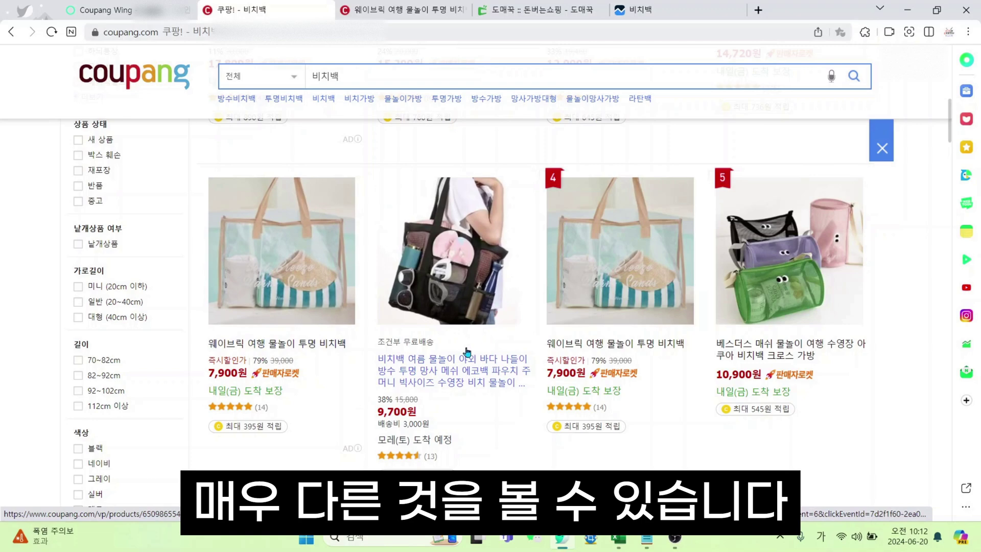
{"action": "scroll", "coordinate": [466, 351], "scroll_direction": "up", "scroll_amount": 5}
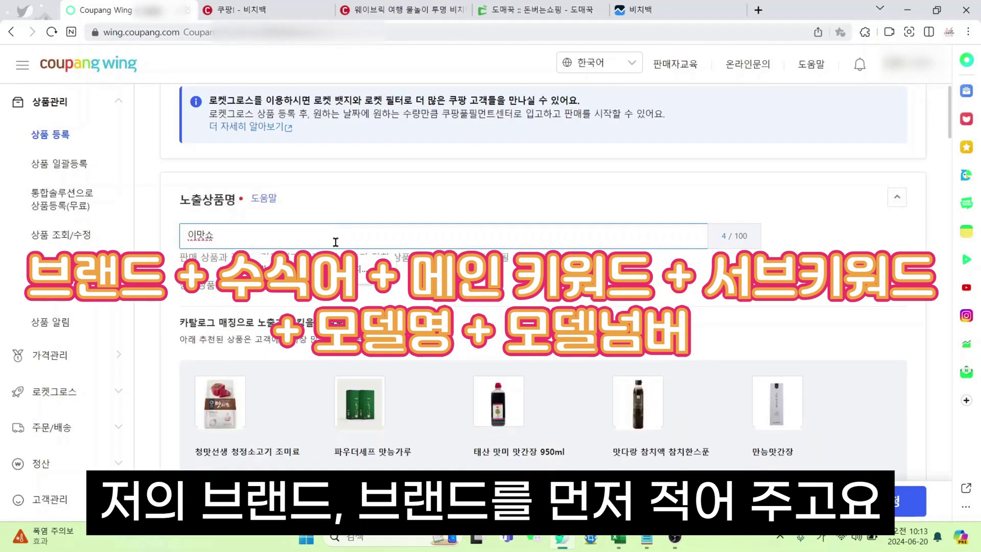
Dismiss the autofill suggestion and type 퍼리미엄 after the brand 이맛쇼 in the display name
{"action": "left_click_drag", "start_coordinate": [223, 236], "coordinate": [179, 233]}
{"action": "left_click", "coordinate": [236, 236]}
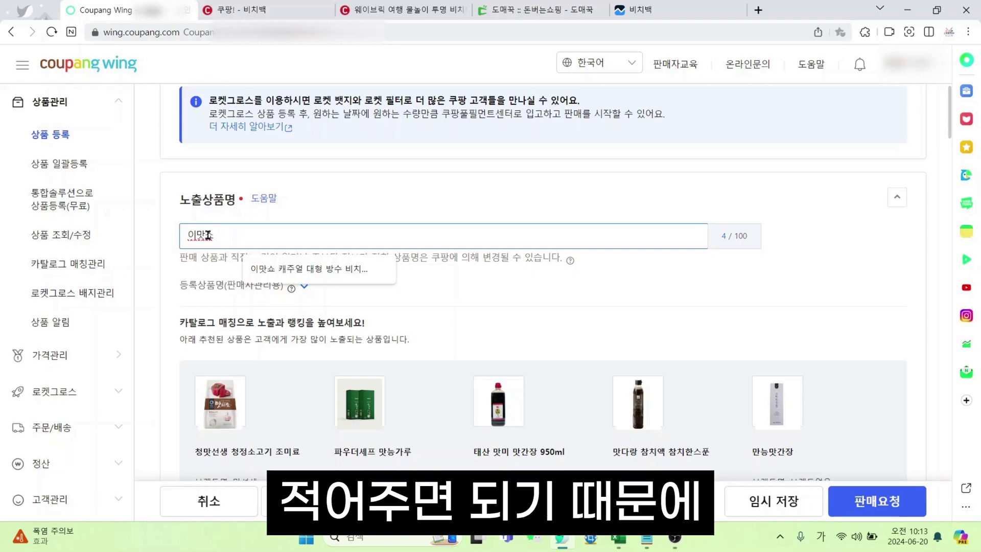
{"action": "left_click", "coordinate": [382, 269]}
{"action": "left_click_drag", "start_coordinate": [231, 232], "coordinate": [166, 235]}
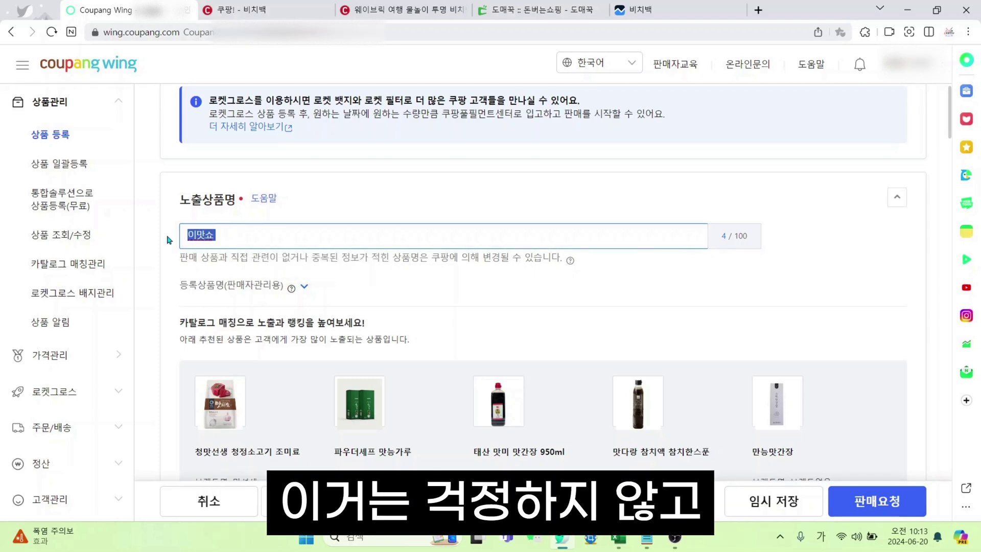
{"action": "left_click", "coordinate": [248, 229]}
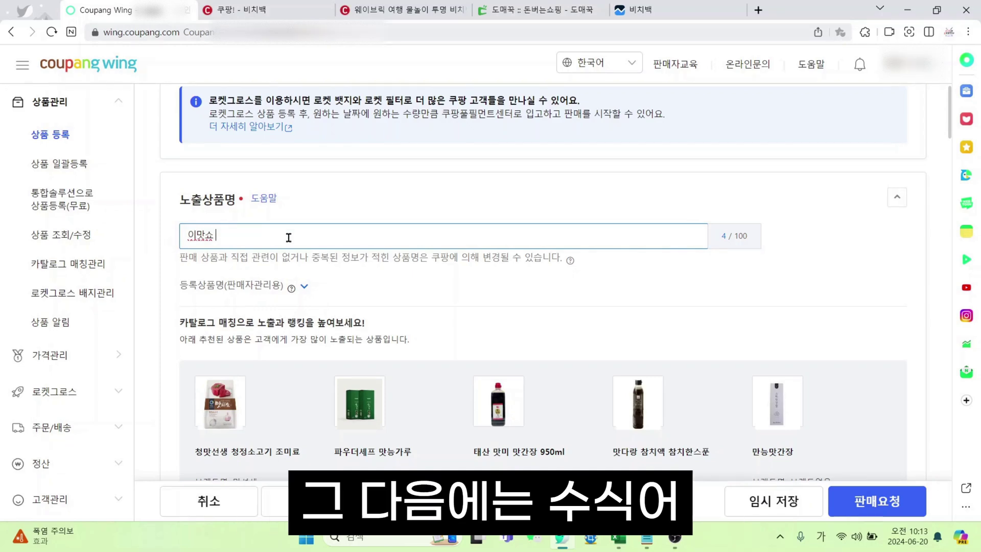
{"action": "type", "text": "퍼"}
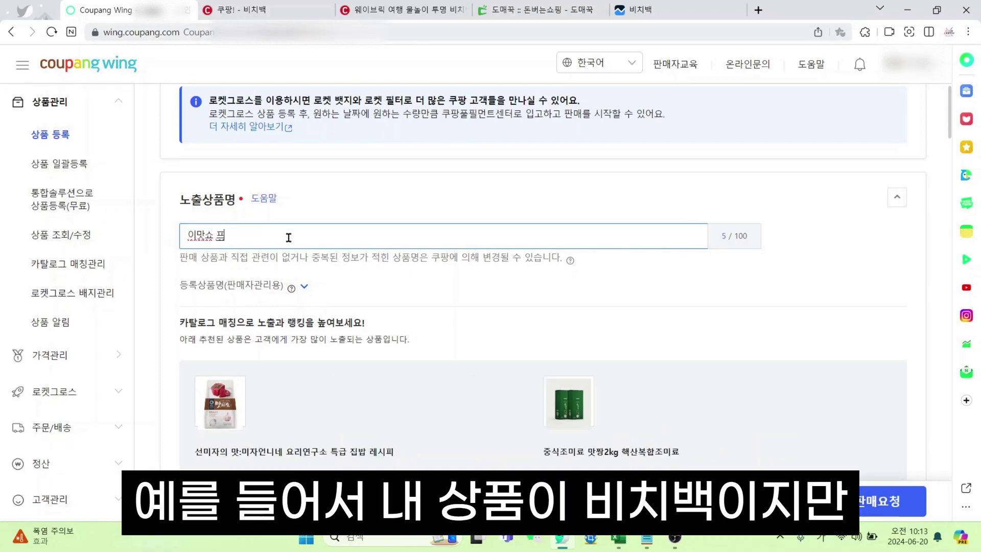
{"action": "key", "text": "BackSpace"}
{"action": "type", "text": "프리미엄"}
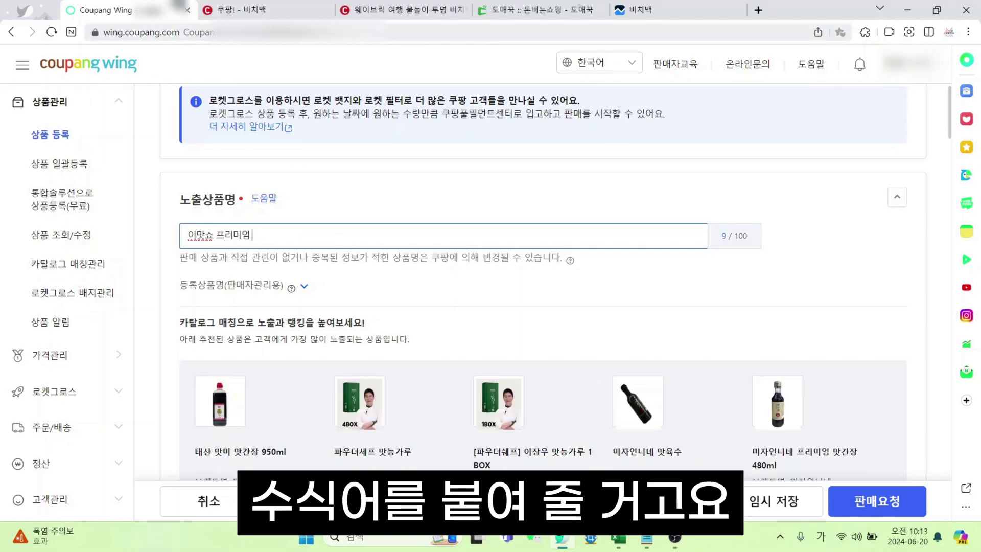
Replace 프리미엄 with 캐주얼 투명 방수 비치백 대형 in the display name
{"action": "left_click_drag", "start_coordinate": [266, 237], "coordinate": [214, 236]}
{"action": "left_click", "coordinate": [541, 10]}
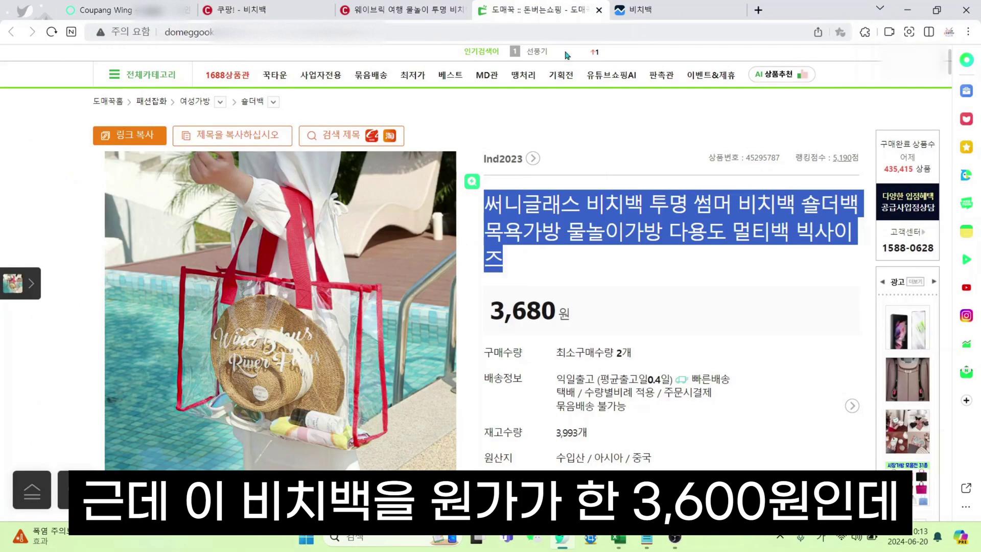
{"action": "left_click", "coordinate": [504, 204]}
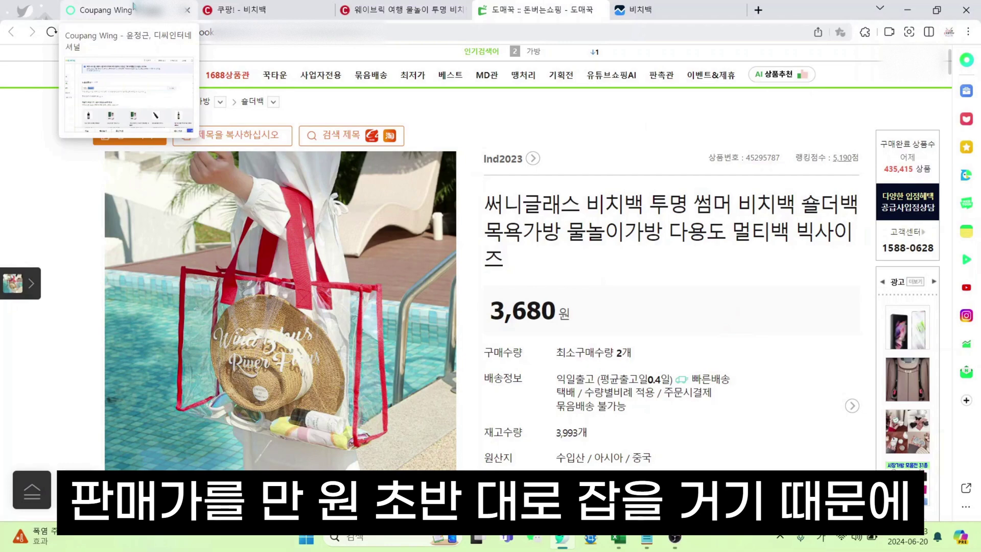
{"action": "left_click", "coordinate": [133, 8]}
{"action": "type", "text": "캐"}
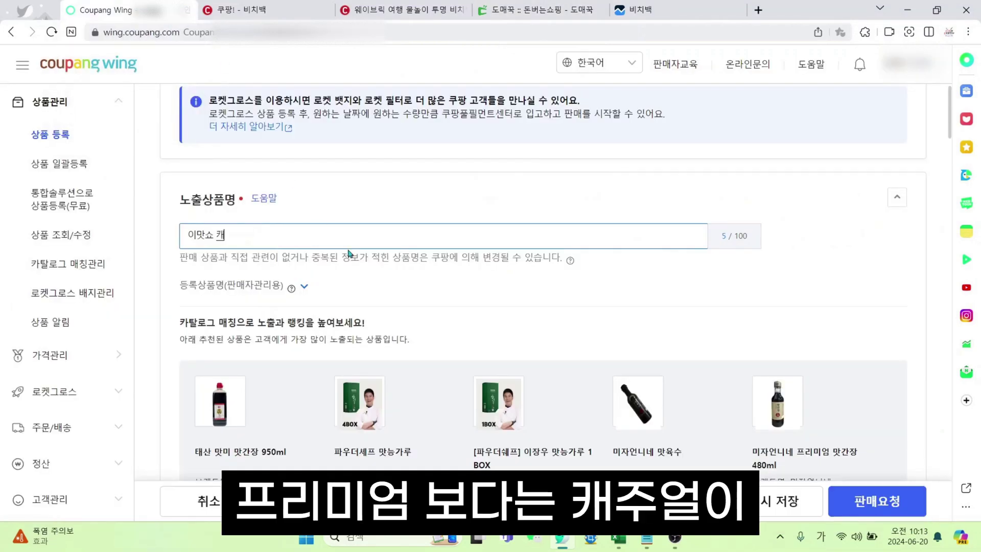
{"action": "type", "text": "주"}
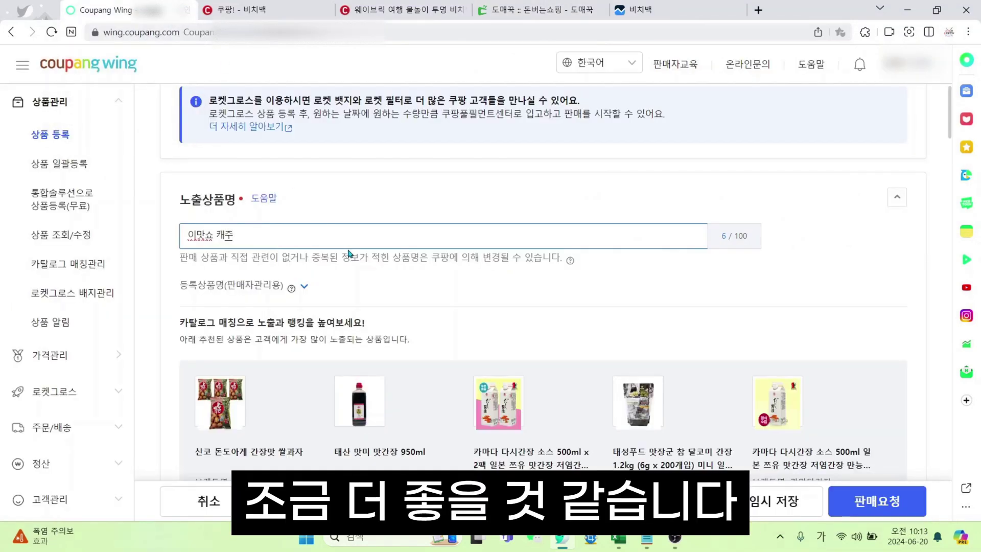
{"action": "type", "text": "얼"}
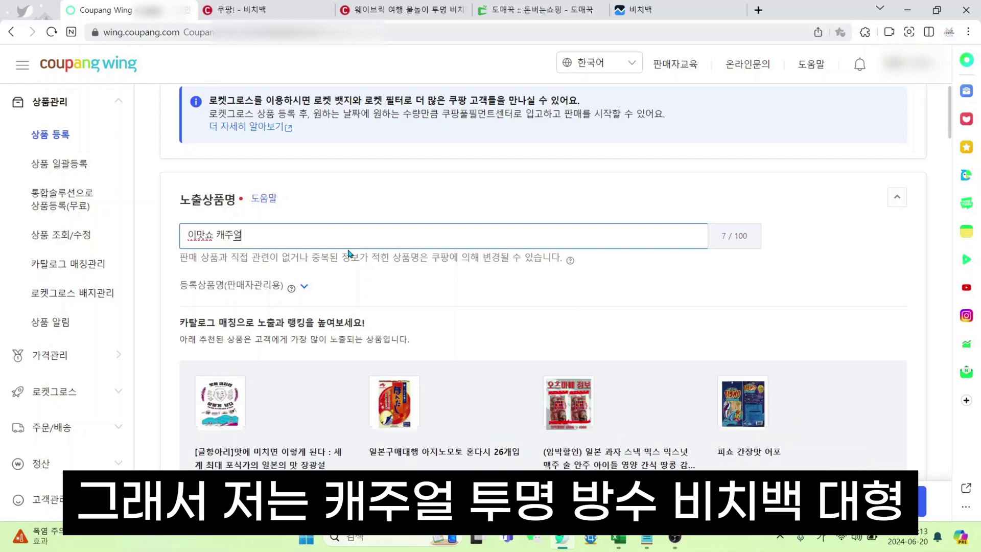
{"action": "type", "text": " 투명 방수 비치배"}
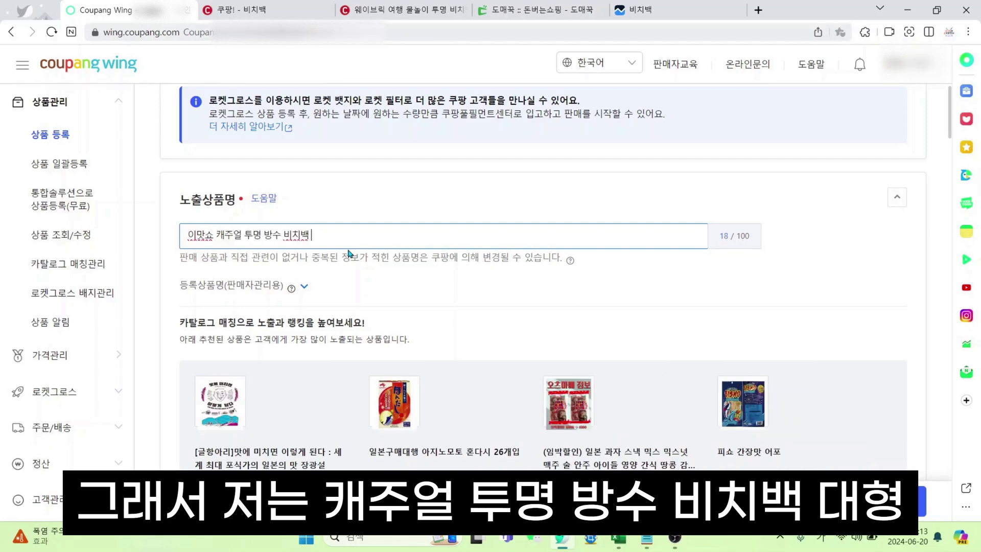
{"action": "type", "text": " 대혀"}
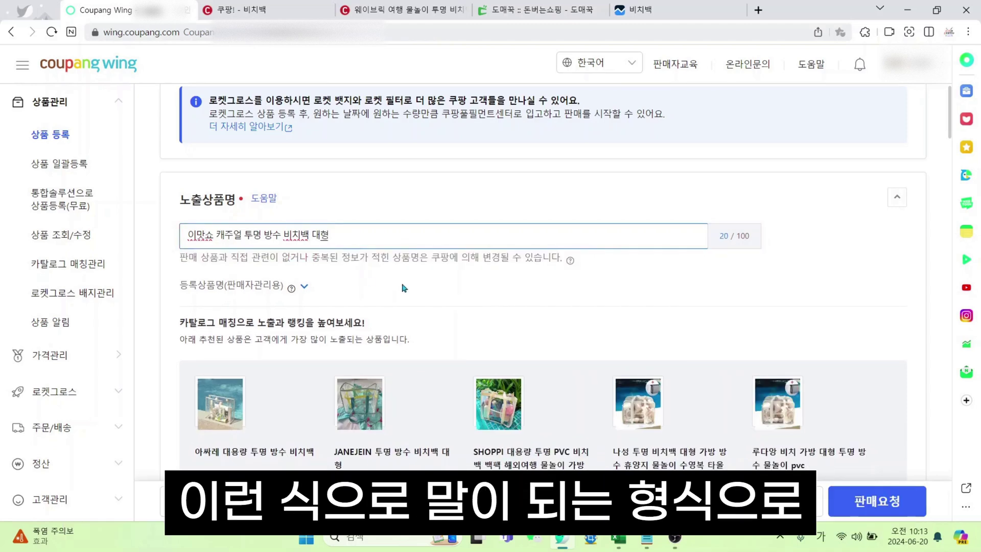
{"action": "left_click", "coordinate": [421, 284]}
Compare with the competing clear beach bag listing and the 비치백 search results
{"action": "left_click", "coordinate": [403, 9]}
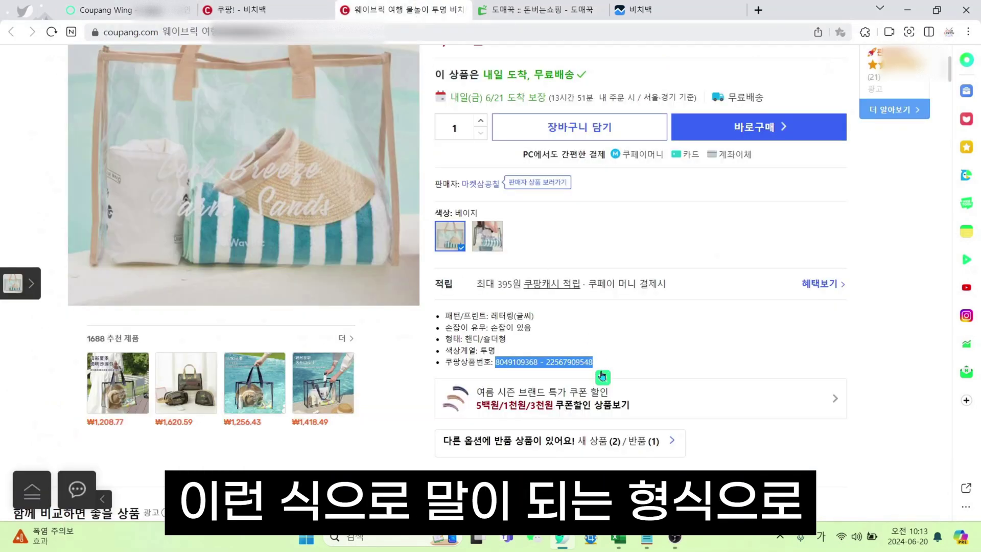
{"action": "scroll", "coordinate": [608, 376], "scroll_direction": "up", "scroll_amount": 5}
{"action": "left_click", "coordinate": [235, 9]}
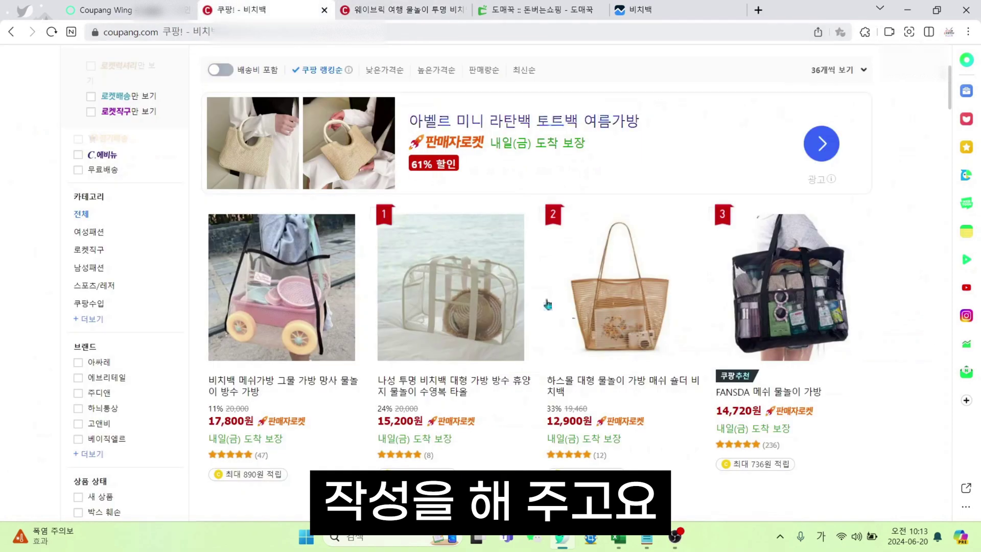
{"action": "scroll", "coordinate": [306, 71], "scroll_direction": "down", "scroll_amount": 5}
{"action": "key", "text": "ctrl+1"}
Replace the name's trailing character with EMS01 so it ends 대형 EMS01
{"action": "left_click", "coordinate": [431, 229]}
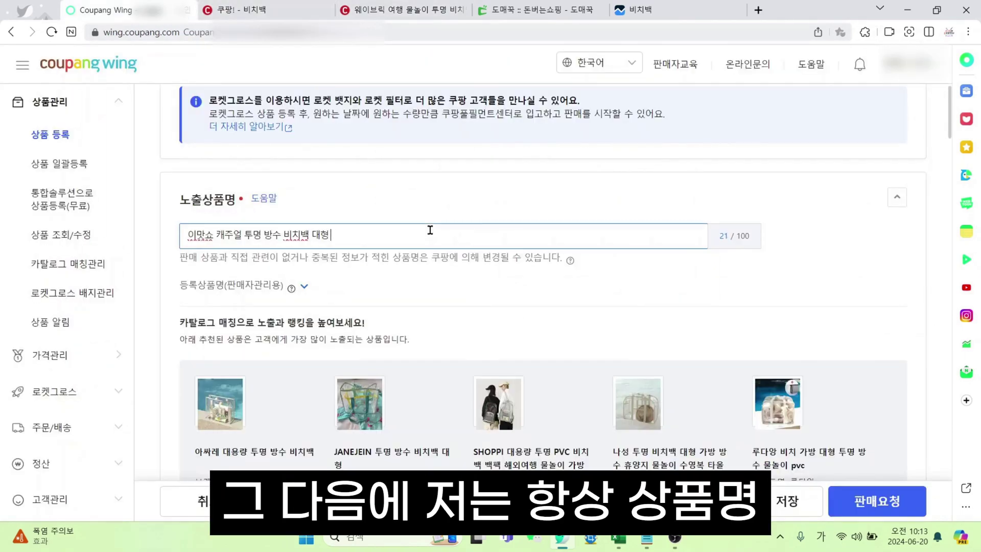
{"action": "key", "text": "BackSpace"}
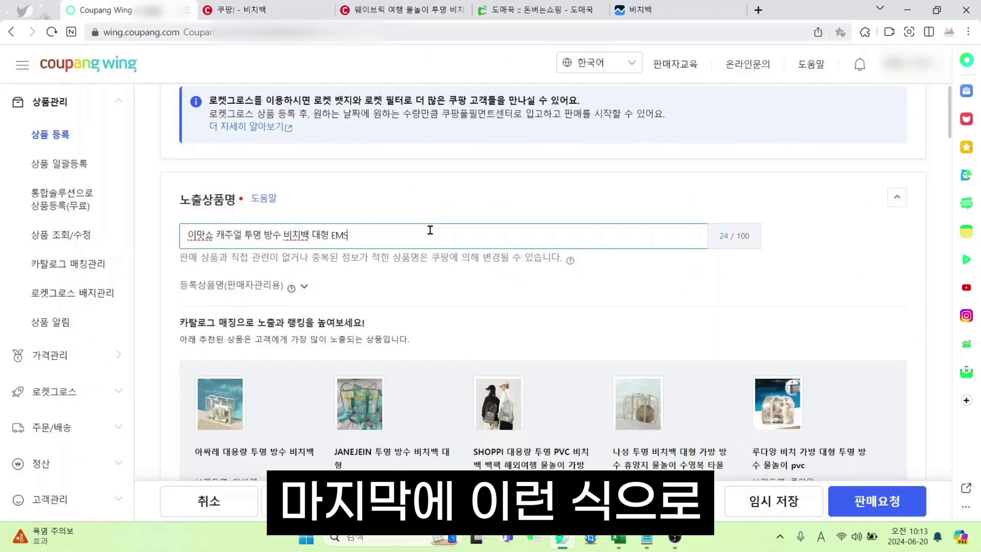
{"action": "type", "text": "EMS01"}
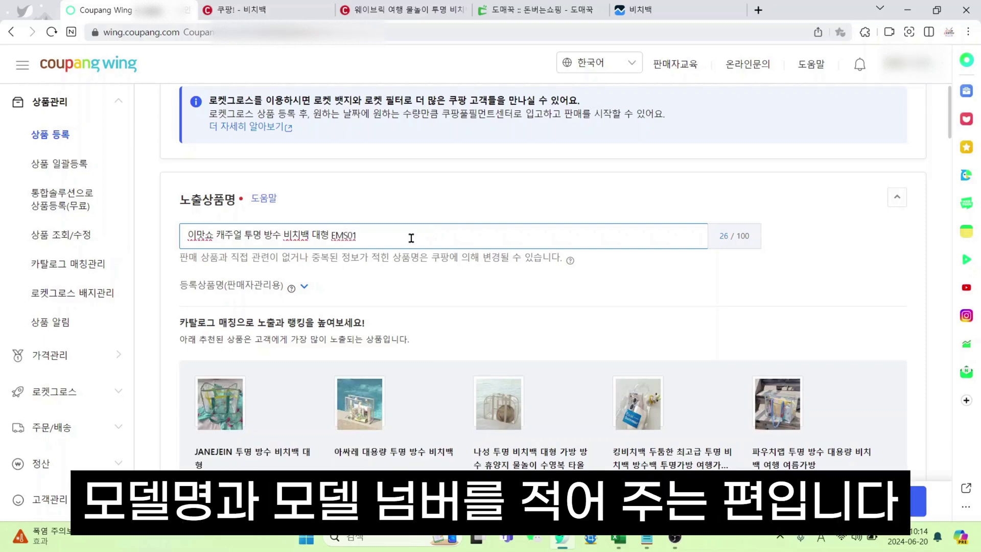
{"action": "left_click", "coordinate": [395, 308]}
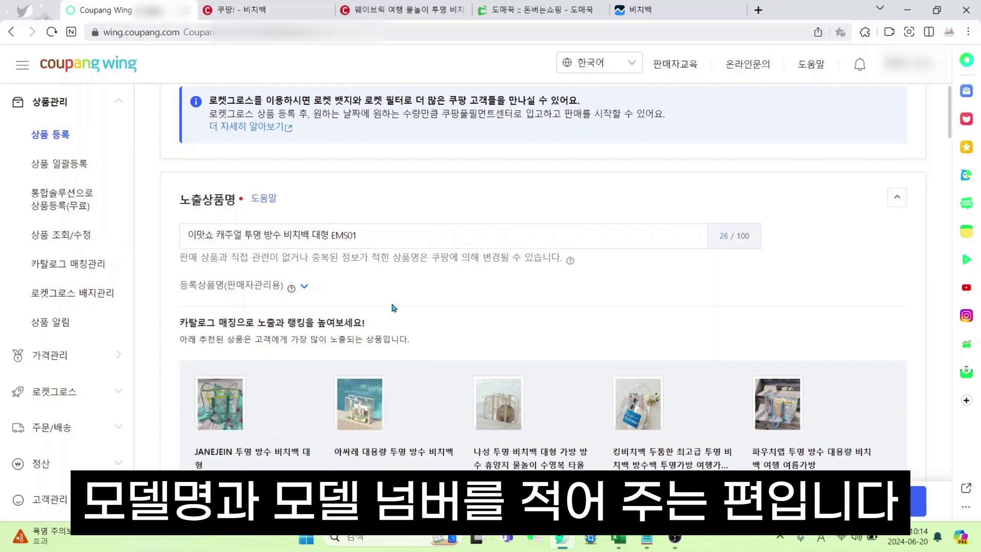
{"action": "left_click_drag", "start_coordinate": [330, 236], "coordinate": [345, 236]}
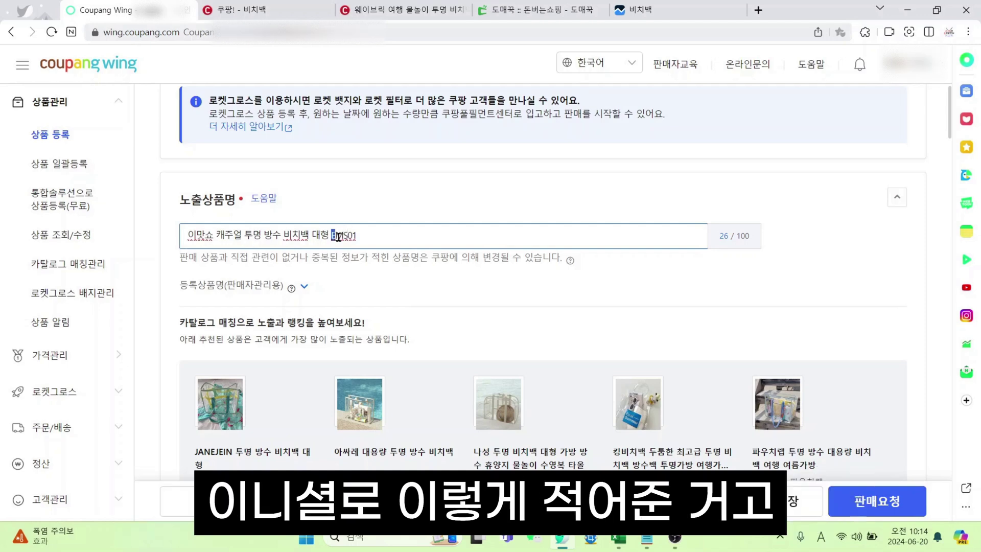
{"action": "left_click_drag", "start_coordinate": [357, 236], "coordinate": [349, 235]}
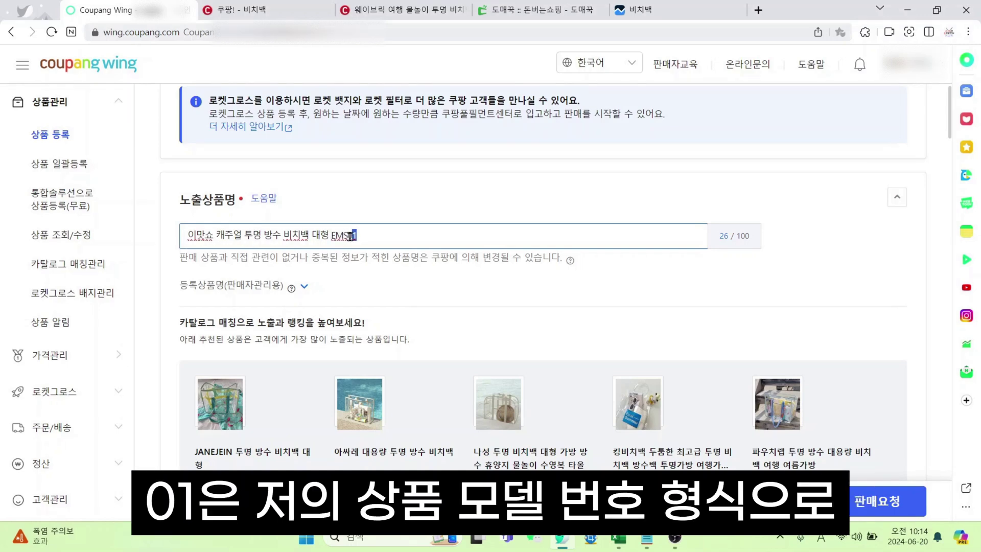
{"action": "left_click", "coordinate": [368, 298]}
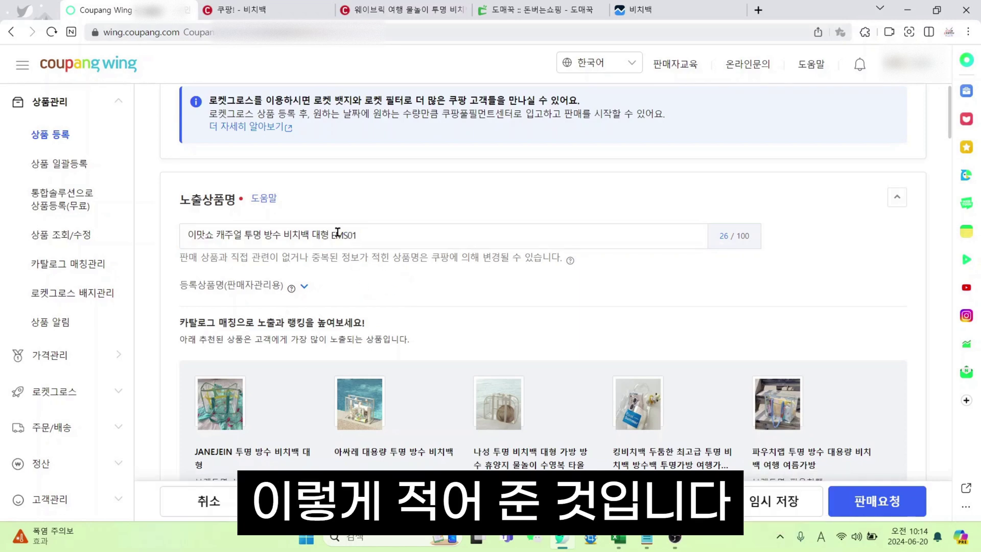
{"action": "left_click", "coordinate": [402, 8]}
{"action": "left_click", "coordinate": [251, 7]}
{"action": "scroll", "coordinate": [713, 354], "scroll_direction": "down", "scroll_amount": 8}
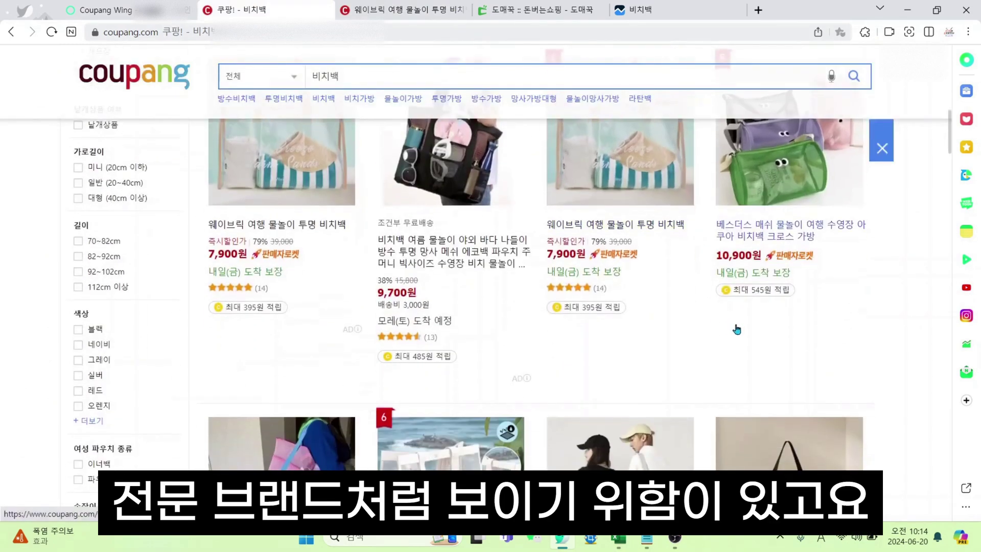
{"action": "scroll", "coordinate": [712, 354], "scroll_direction": "down", "scroll_amount": 3}
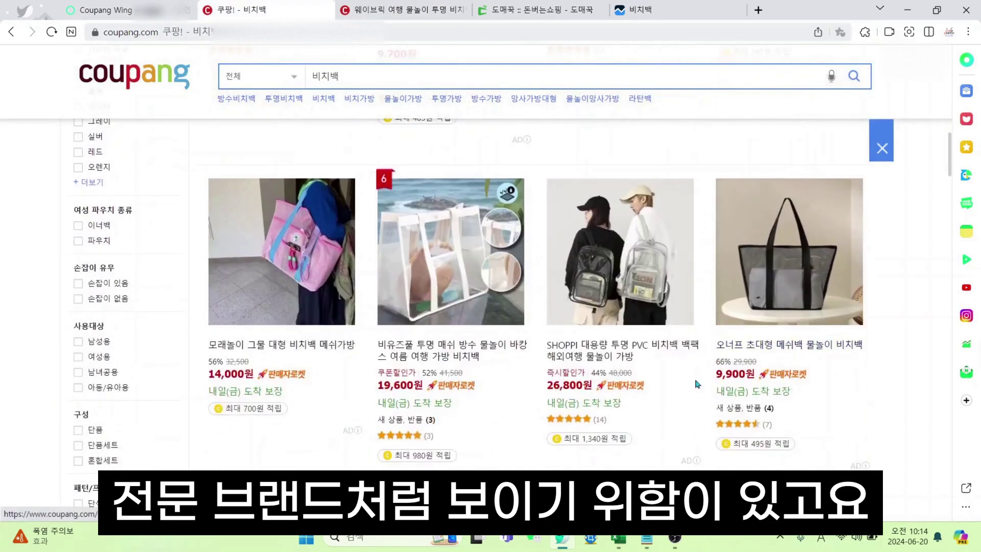
{"action": "scroll", "coordinate": [526, 450], "scroll_direction": "down", "scroll_amount": 3}
{"action": "scroll", "coordinate": [526, 450], "scroll_direction": "down", "scroll_amount": 3}
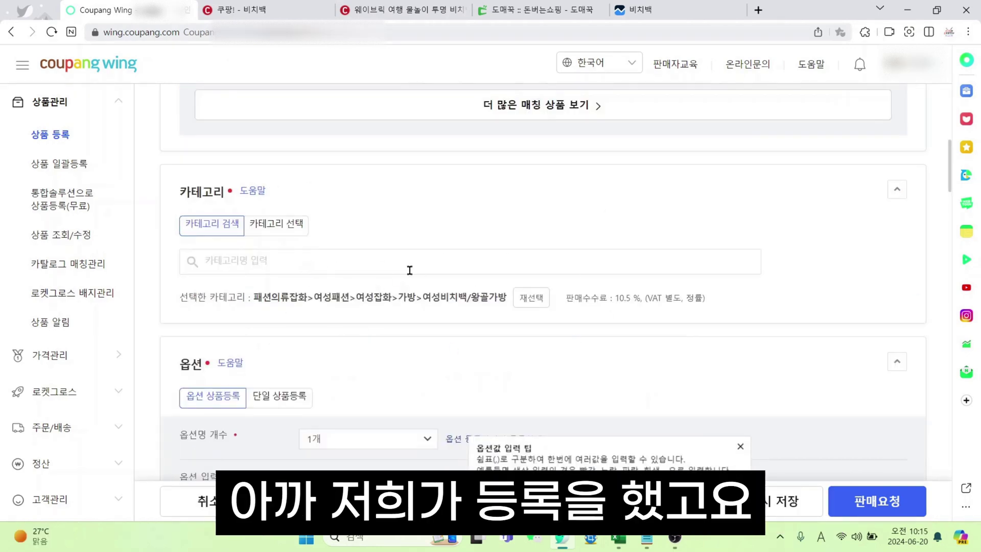
Dismiss the option help popup and check the wholesale product's colour variants on Domeggook
{"action": "scroll", "coordinate": [408, 276], "scroll_direction": "down", "scroll_amount": 5}
{"action": "left_click", "coordinate": [391, 272]}
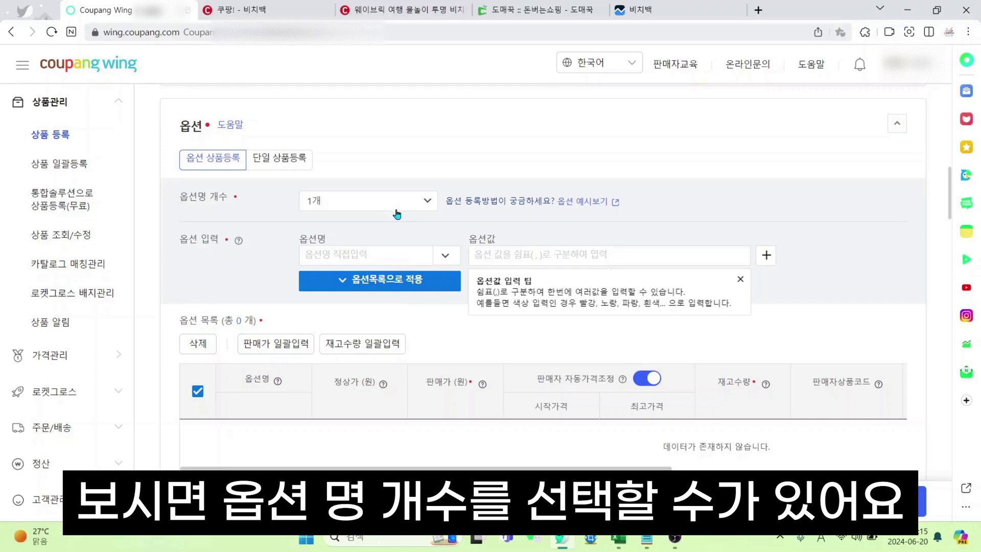
{"action": "left_click", "coordinate": [511, 16]}
{"action": "scroll", "coordinate": [638, 286], "scroll_direction": "down", "scroll_amount": 7}
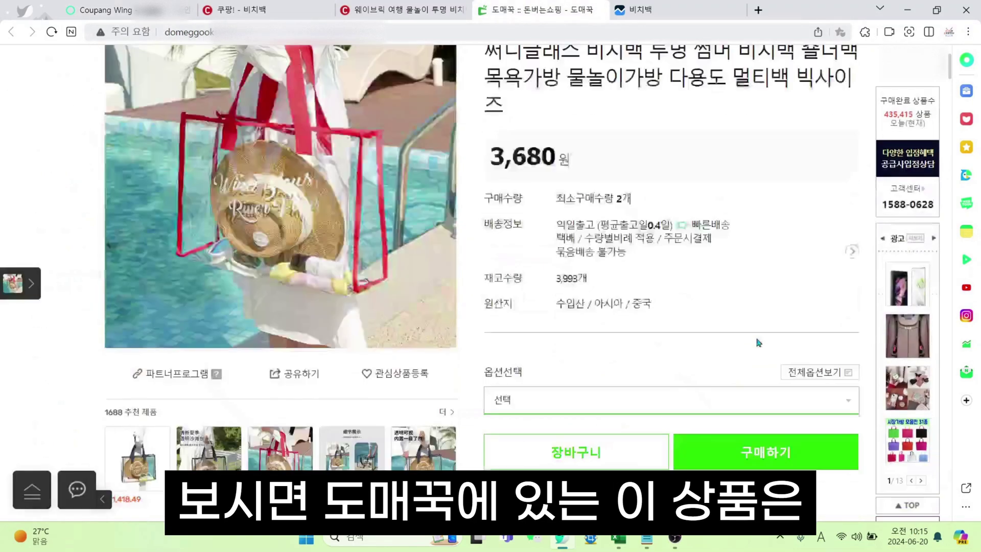
{"action": "scroll", "coordinate": [630, 323], "scroll_direction": "up", "scroll_amount": 3}
{"action": "left_click", "coordinate": [630, 323]}
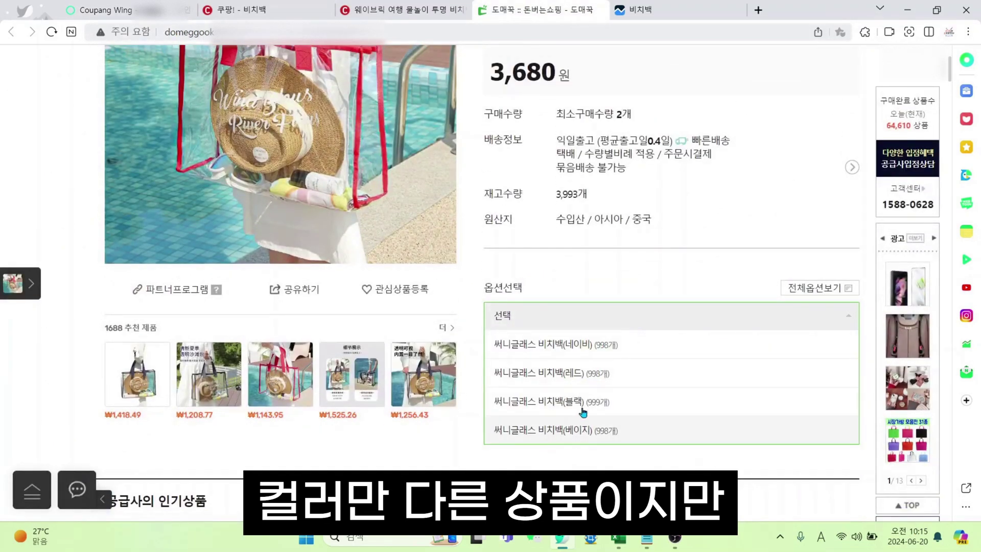
{"action": "left_click", "coordinate": [126, 6]}
Use two option names: 색상 first and 패션의류/잡화 사이즈 second
{"action": "left_click", "coordinate": [353, 254]}
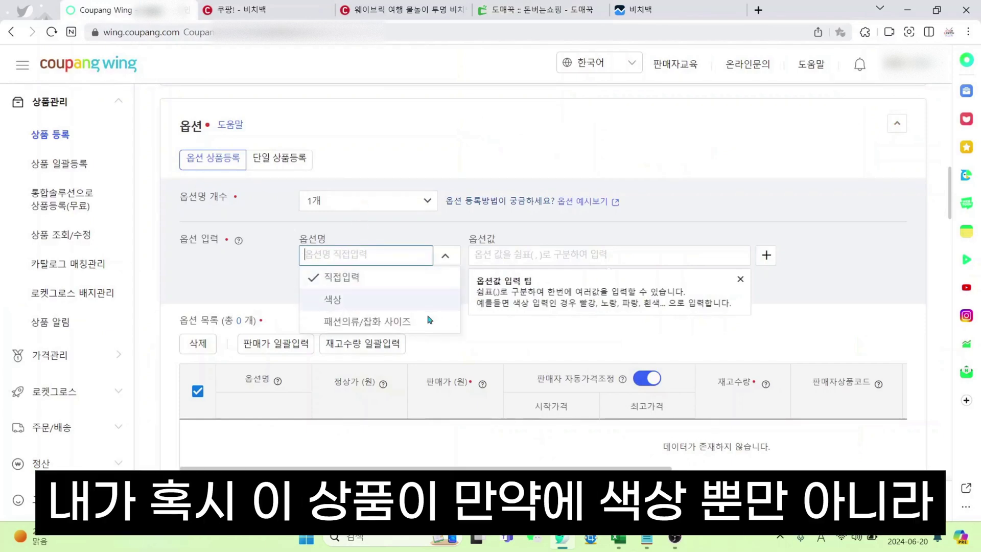
{"action": "left_click", "coordinate": [330, 301]}
{"action": "left_click", "coordinate": [384, 201]}
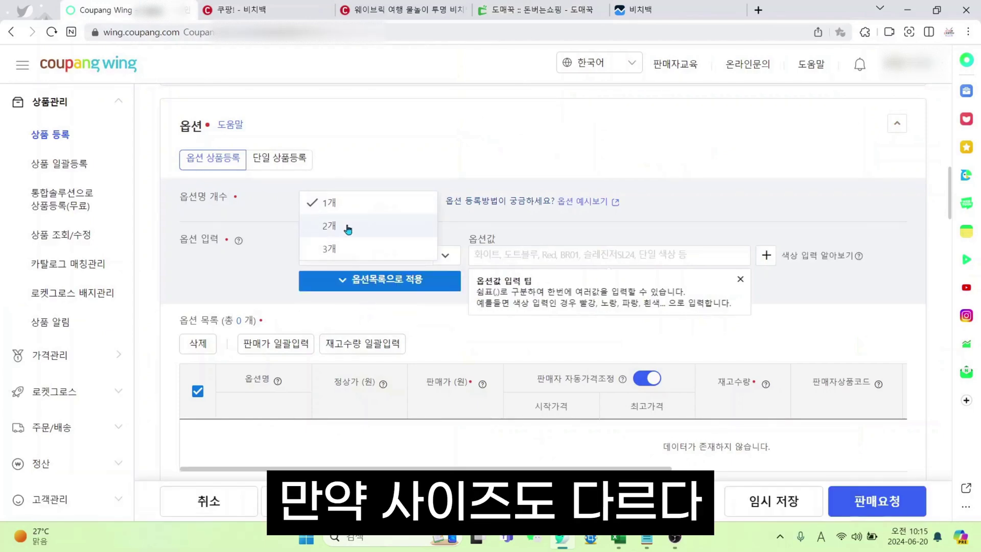
{"action": "left_click", "coordinate": [196, 192]}
{"action": "left_click", "coordinate": [384, 201]}
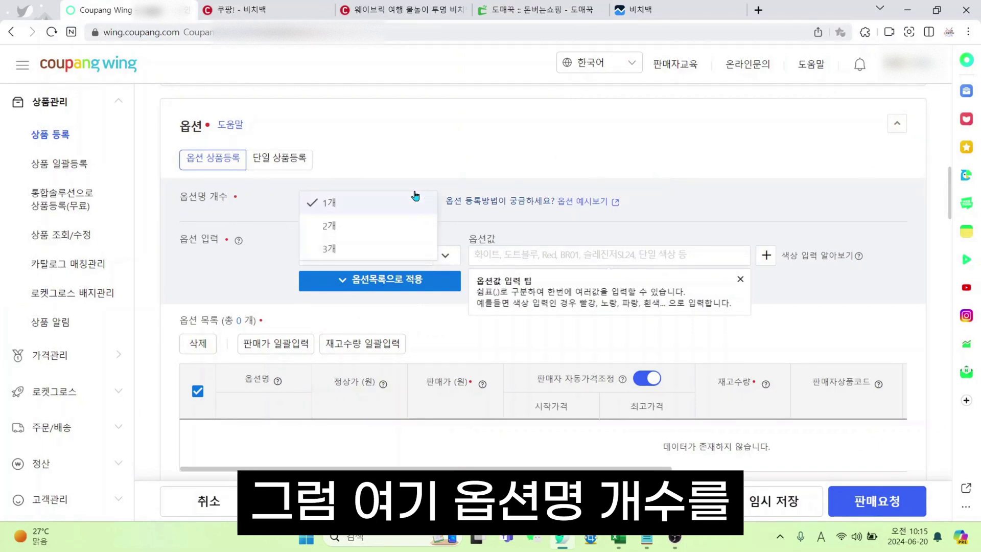
{"action": "left_click", "coordinate": [372, 228]}
{"action": "left_click", "coordinate": [389, 280]}
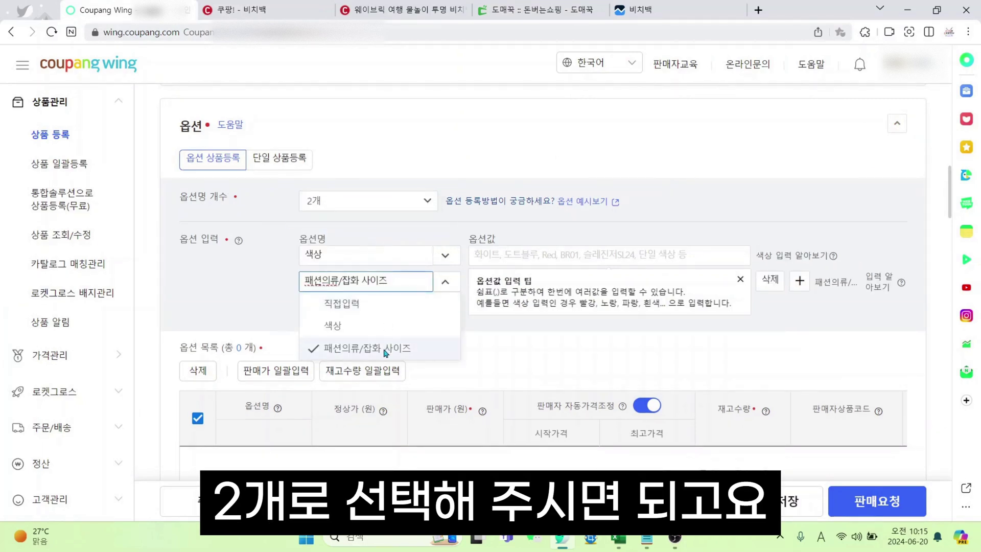
{"action": "left_click", "coordinate": [549, 254]}
Enter colours 블랙,레드,네이비,베이지 and sizes S,L, and apply them as the option list
{"action": "type", "text": "블"}
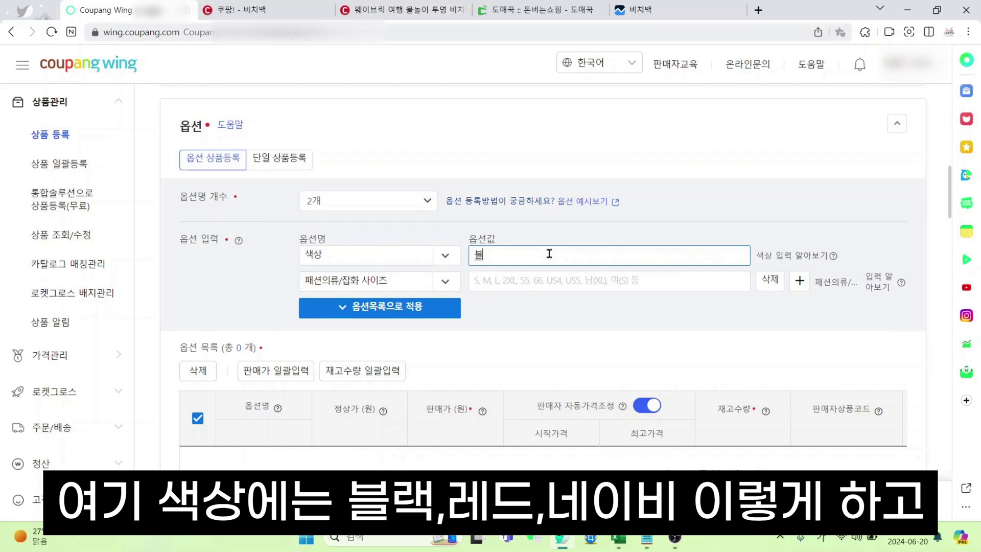
{"action": "type", "text": "랙,레드,네이비,"}
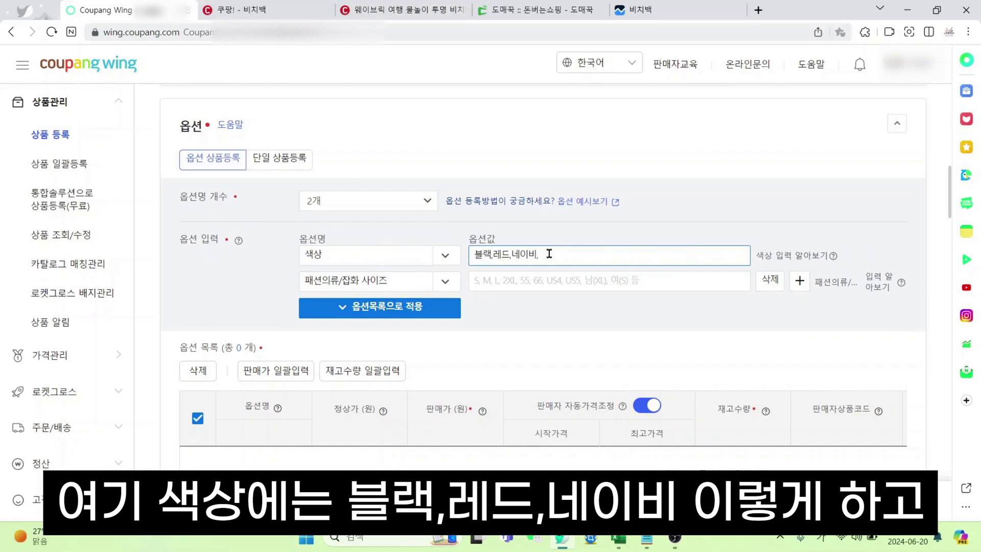
{"action": "key", "text": "BackSpace"}
{"action": "type", "text": ",베ㅣ지"}
{"action": "left_click", "coordinate": [497, 280]}
{"action": "type", "text": "ㄴ"}
{"action": "key", "text": "BackSpace"}
{"action": "key", "text": "Hangul"}
{"action": "type", "text": "SM"}
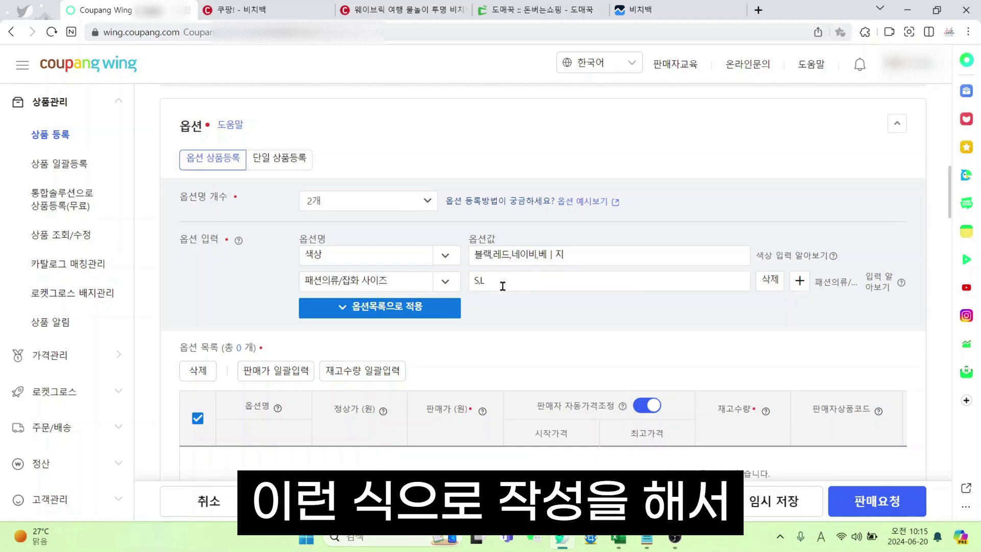
{"action": "left_click", "coordinate": [440, 313]}
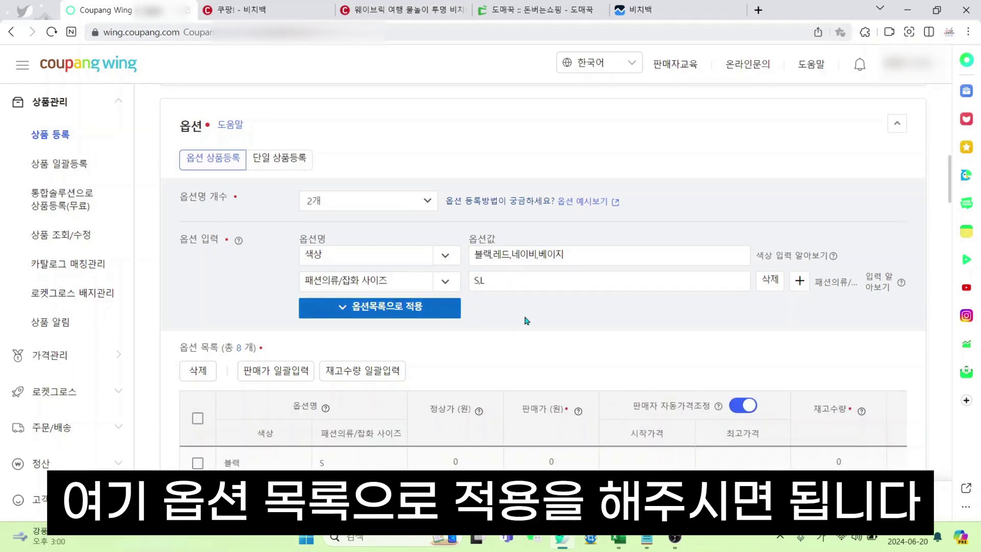
Glance at the Coupang beach-bag search results, then return to the option form
{"action": "scroll", "coordinate": [525, 324], "scroll_direction": "down", "scroll_amount": 5}
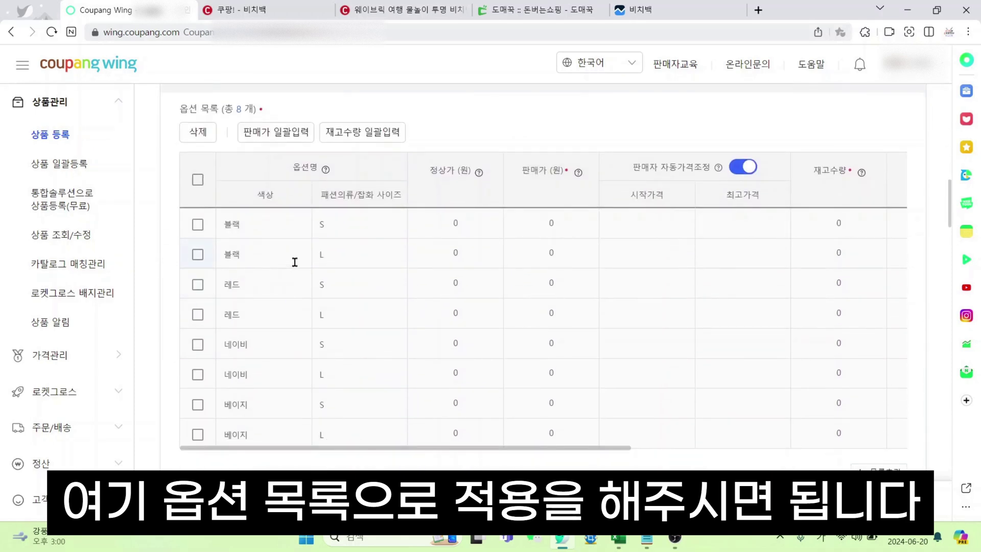
{"action": "scroll", "coordinate": [581, 233], "scroll_direction": "up", "scroll_amount": 5}
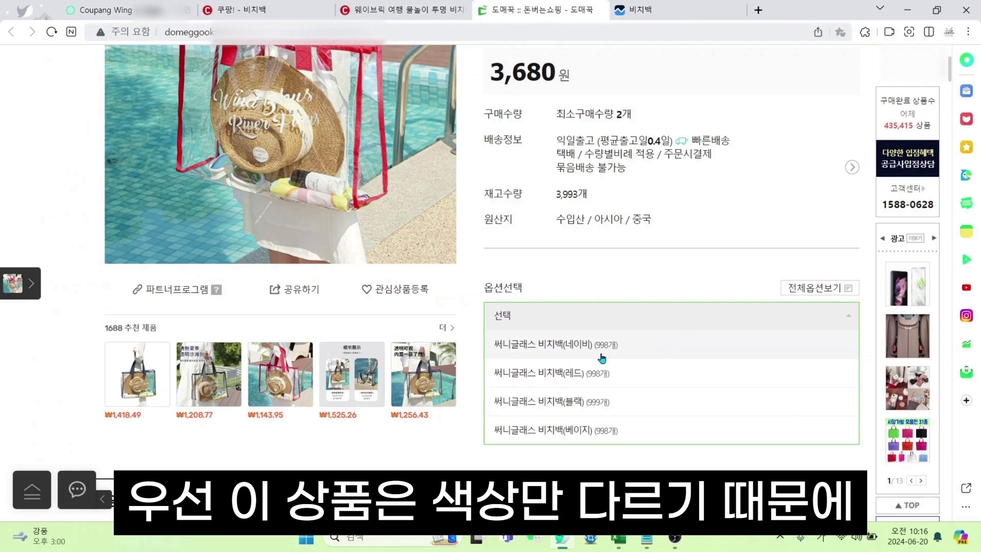
{"action": "left_click", "coordinate": [235, 9]}
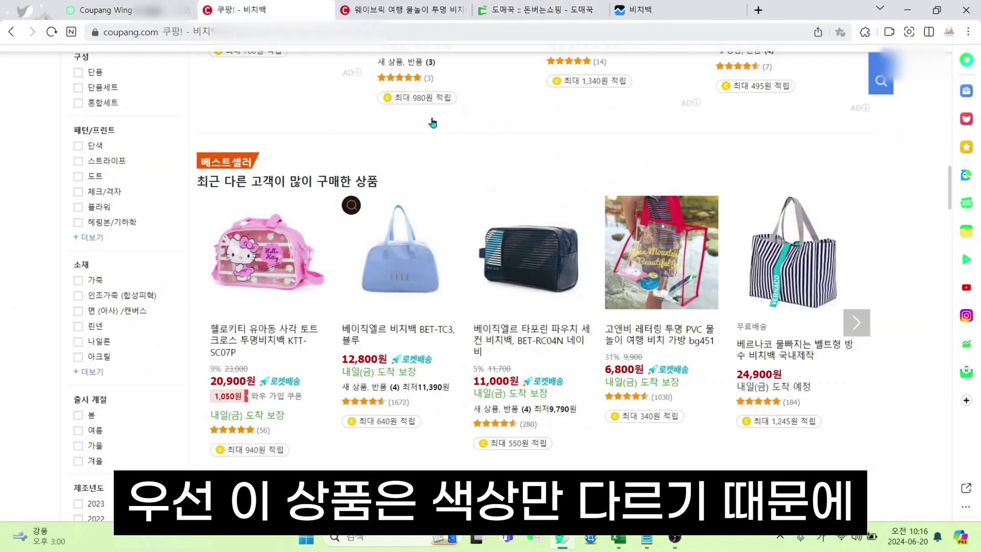
{"action": "left_click", "coordinate": [120, 9]}
Reduce the options to a single option name so the list holds colours only
{"action": "left_click", "coordinate": [385, 245]}
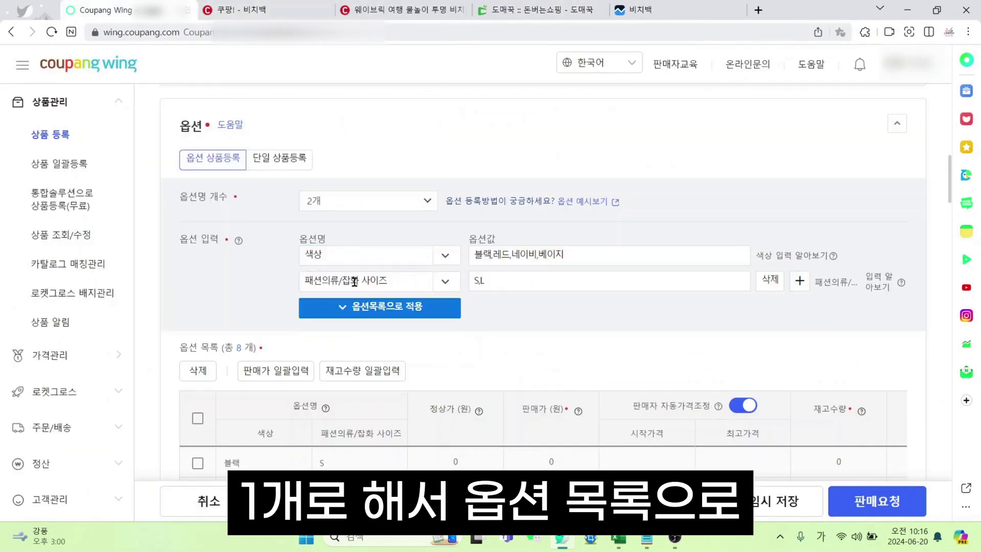
{"action": "left_click", "coordinate": [369, 201]}
{"action": "left_click", "coordinate": [358, 202]}
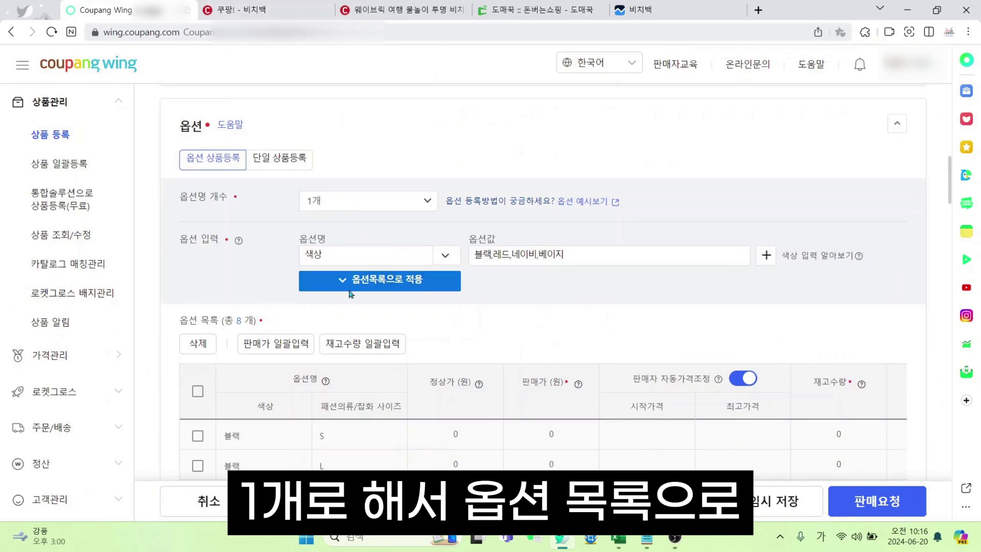
{"action": "left_click", "coordinate": [351, 294]}
{"action": "scroll", "coordinate": [504, 307], "scroll_direction": "down", "scroll_amount": 2}
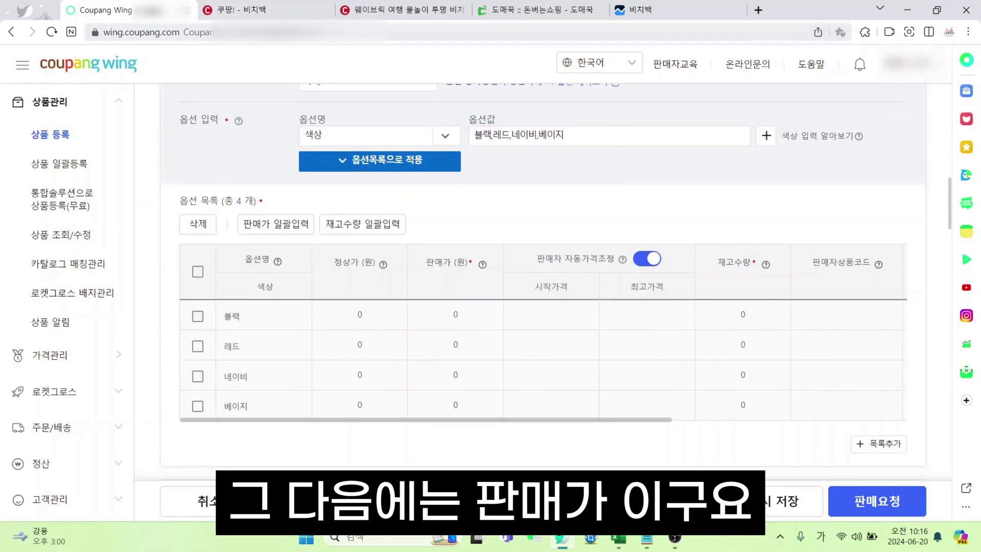
Set the sale price of 블랙, 레드, 네이비 and 베이지 to 12,900
{"action": "left_click", "coordinate": [456, 314]}
{"action": "type", "text": "12900"}
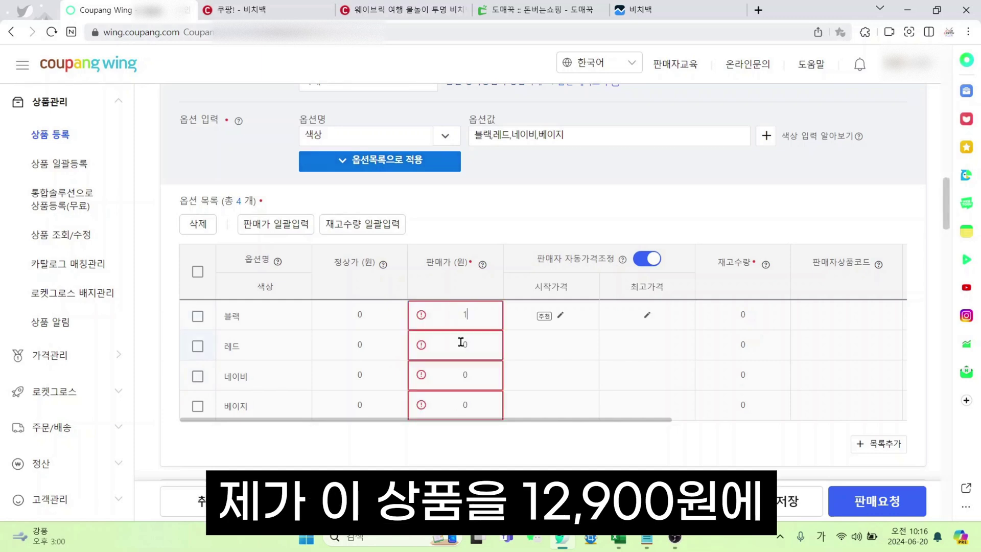
{"action": "left_click", "coordinate": [460, 342]}
{"action": "type", "text": "12900"}
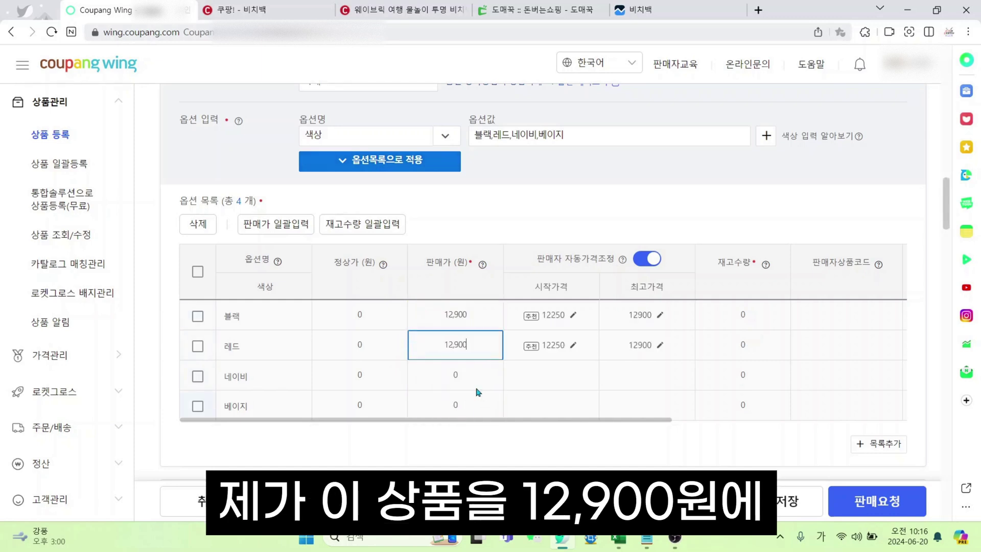
{"action": "left_click", "coordinate": [474, 387]}
{"action": "type", "text": "12900"}
{"action": "left_click", "coordinate": [442, 405]}
{"action": "type", "text": "12900"}
{"action": "left_click", "coordinate": [475, 458]}
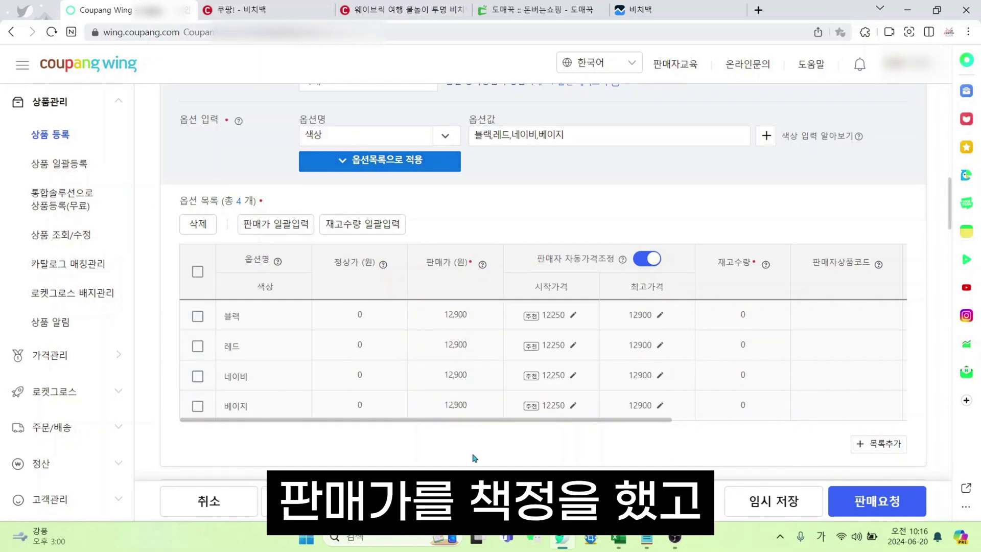
Give all four colours a regular price of 25,800 and bring up the beach-bag search results
{"action": "left_click", "coordinate": [378, 314]}
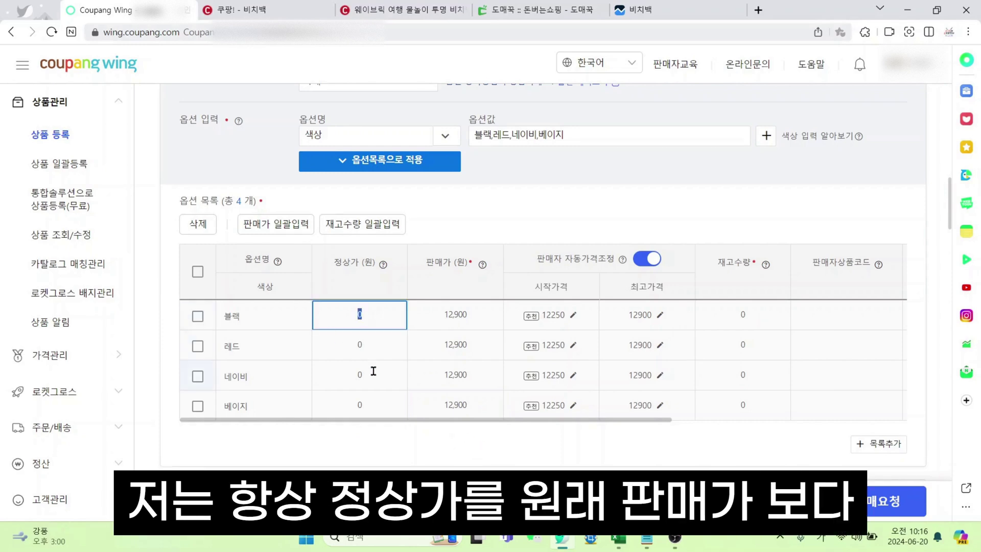
{"action": "type", "text": "25,800"}
{"action": "key", "text": "ctrl+a"}
{"action": "key", "text": "ctrl+c"}
{"action": "left_click", "coordinate": [379, 352]}
{"action": "key", "text": "ctrl+v"}
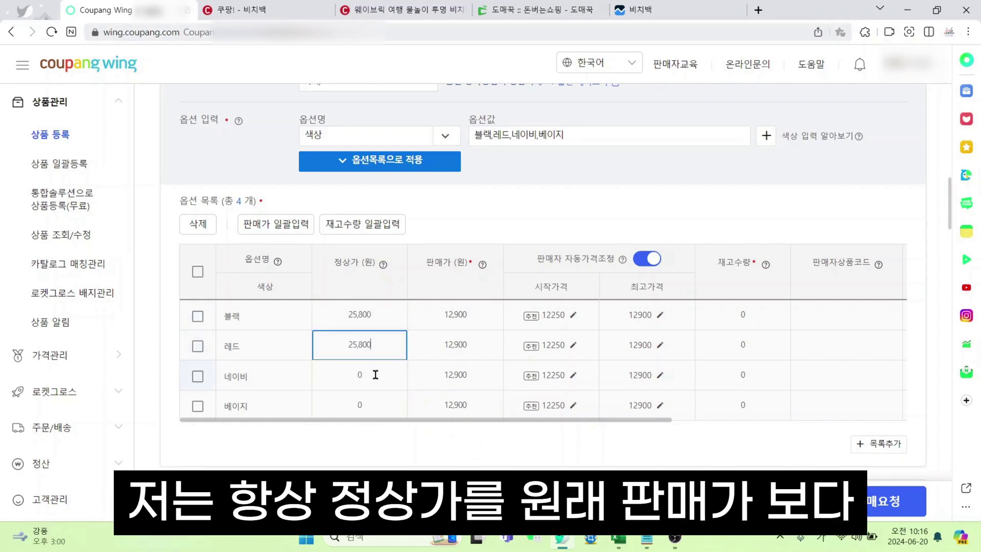
{"action": "left_click", "coordinate": [320, 388]}
{"action": "key", "text": "ctrl+v"}
{"action": "left_click", "coordinate": [360, 404]}
{"action": "key", "text": "ctrl+v"}
{"action": "left_click", "coordinate": [468, 443]}
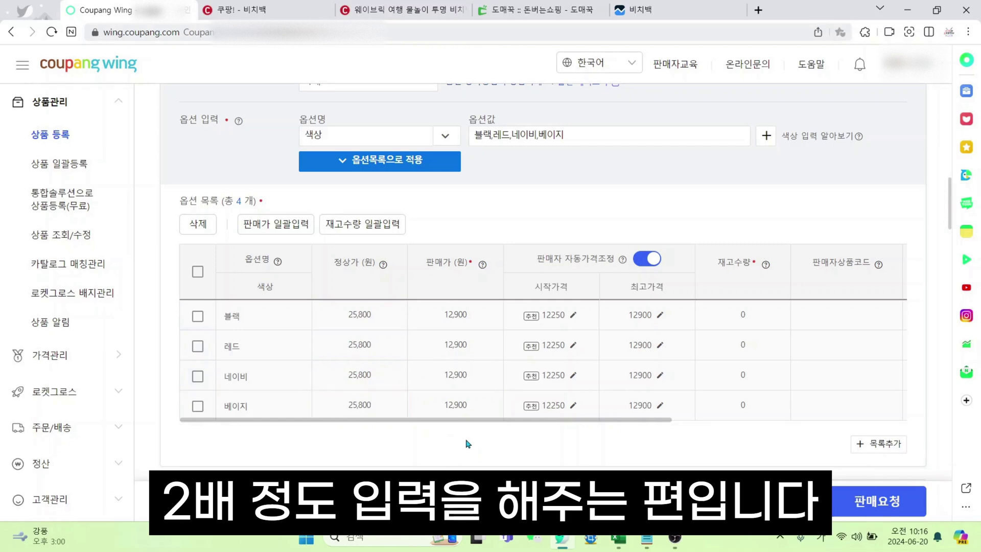
{"action": "key", "text": "ctrl+Tab"}
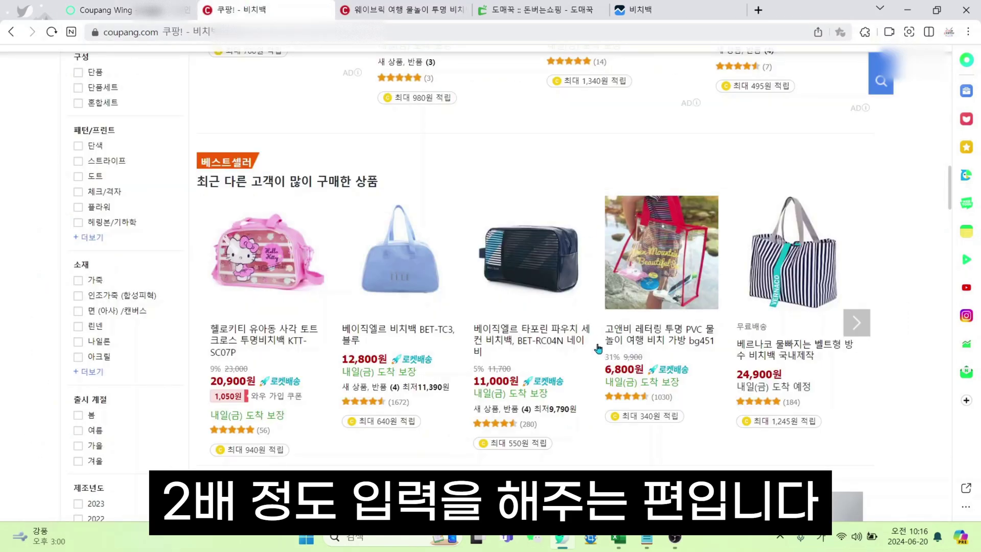
Scroll through the Coupang beach-bag results comparing the discounted listings
{"action": "scroll", "coordinate": [564, 358], "scroll_direction": "up", "scroll_amount": 7}
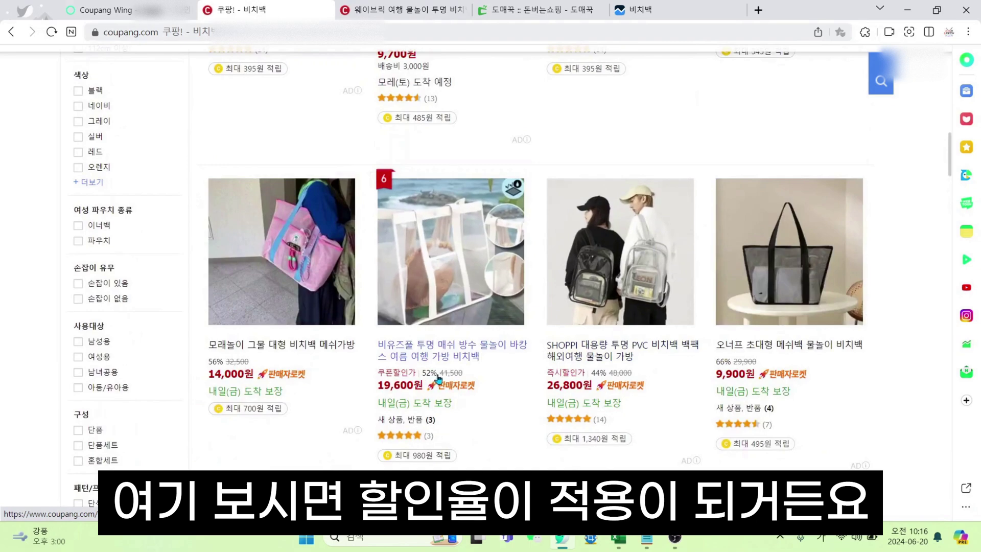
{"action": "scroll", "coordinate": [773, 383], "scroll_direction": "up", "scroll_amount": 4}
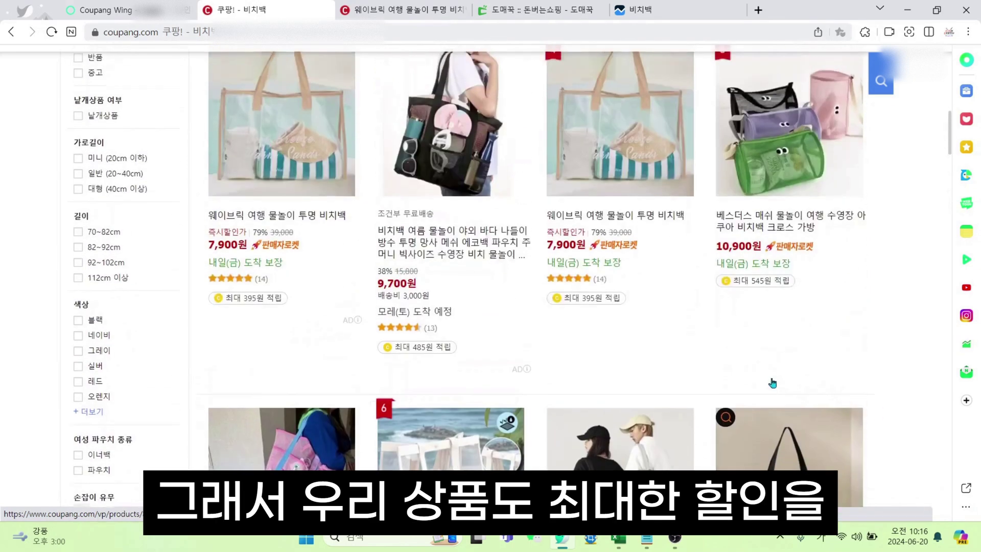
{"action": "scroll", "coordinate": [642, 298], "scroll_direction": "up", "scroll_amount": 5}
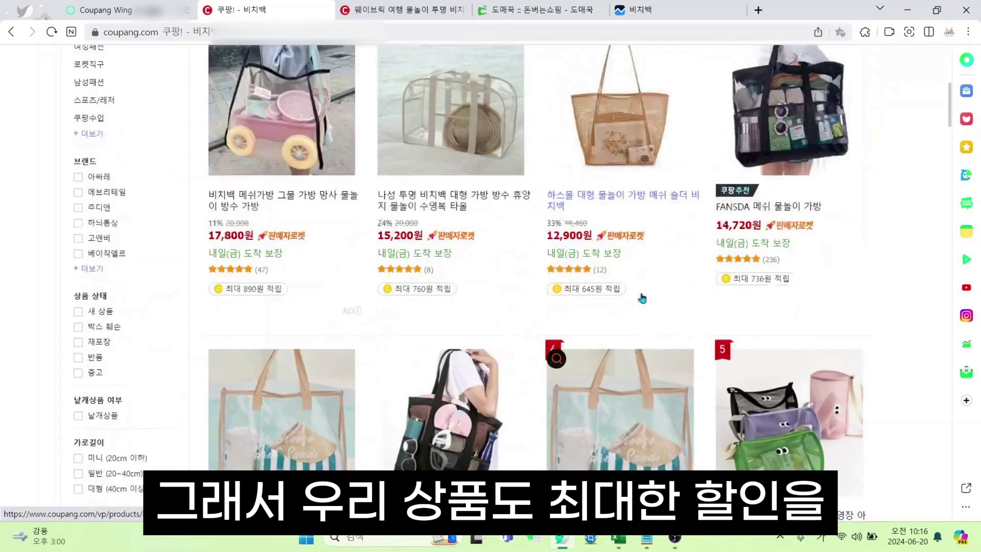
{"action": "scroll", "coordinate": [643, 298], "scroll_direction": "up", "scroll_amount": 6}
{"action": "scroll", "coordinate": [646, 307], "scroll_direction": "down", "scroll_amount": 15}
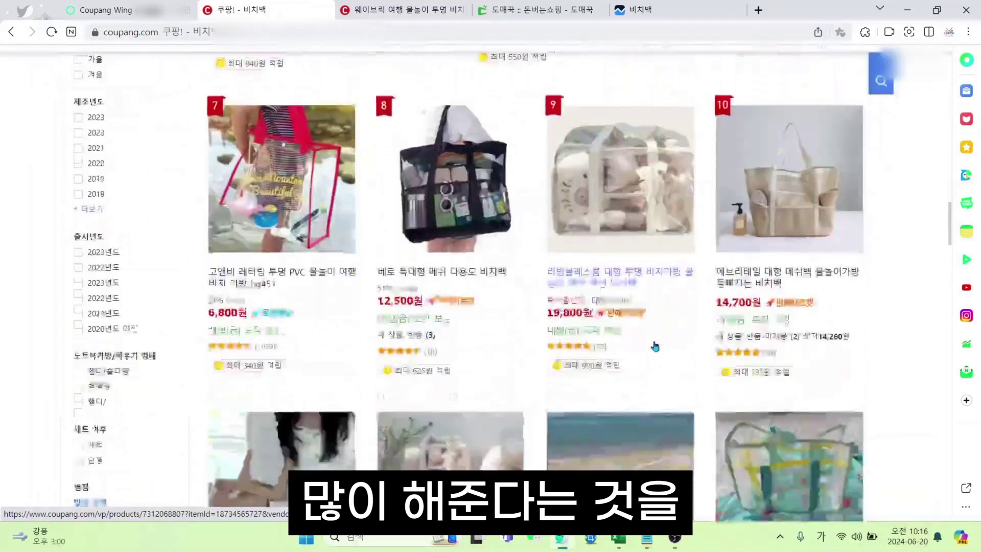
{"action": "scroll", "coordinate": [655, 347], "scroll_direction": "down", "scroll_amount": 12}
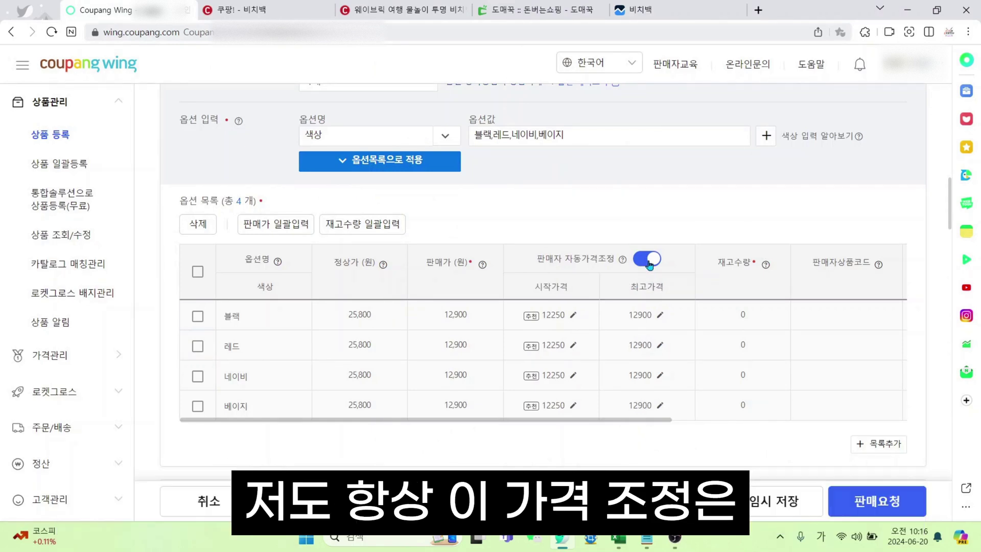
Change the 블랙 and 레드 auto-pricing start prices from 12250 to 12,750
{"action": "mouse_move", "coordinate": [625, 265]}
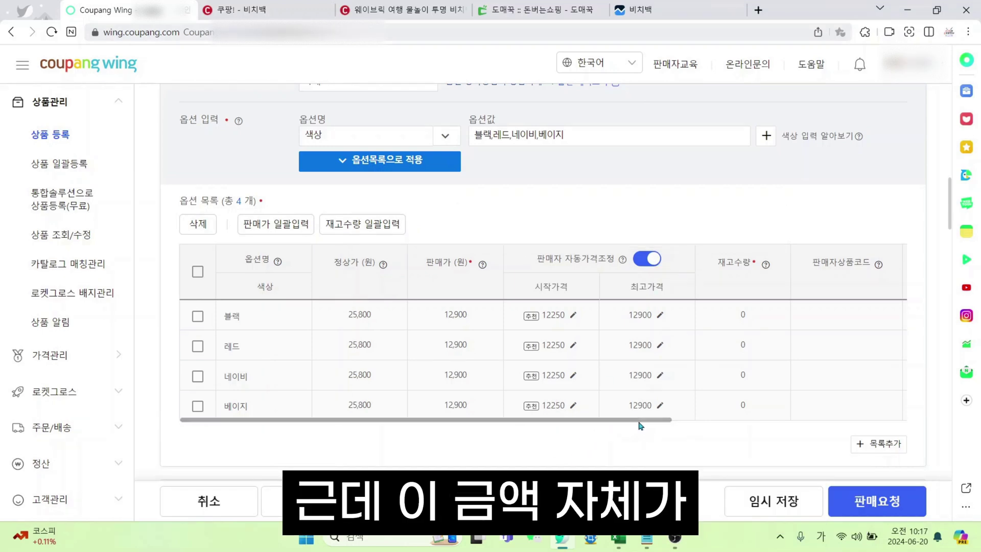
{"action": "left_click_drag", "start_coordinate": [639, 427], "coordinate": [660, 427]}
{"action": "left_click", "coordinate": [543, 317]}
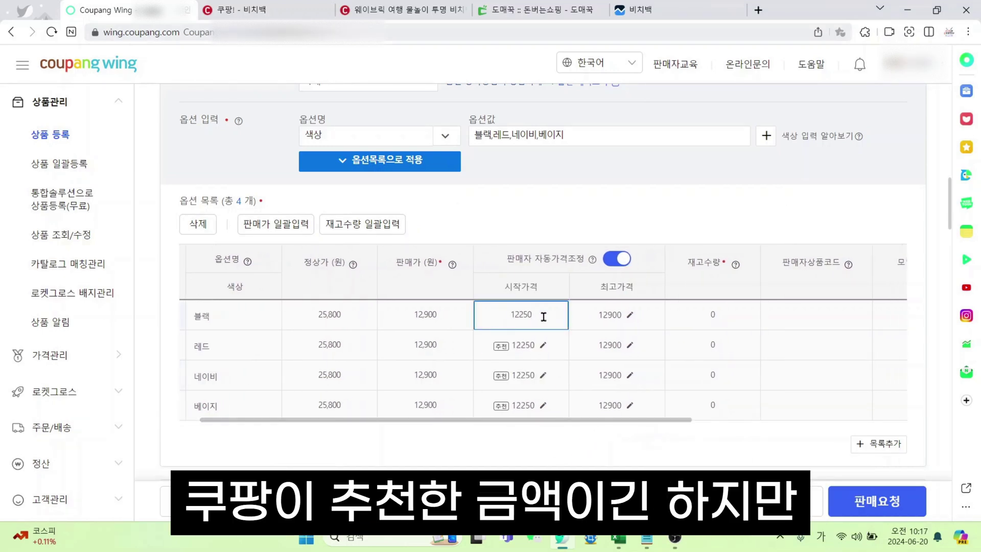
{"action": "left_click_drag", "start_coordinate": [542, 317], "coordinate": [420, 318]}
{"action": "type", "text": "127"}
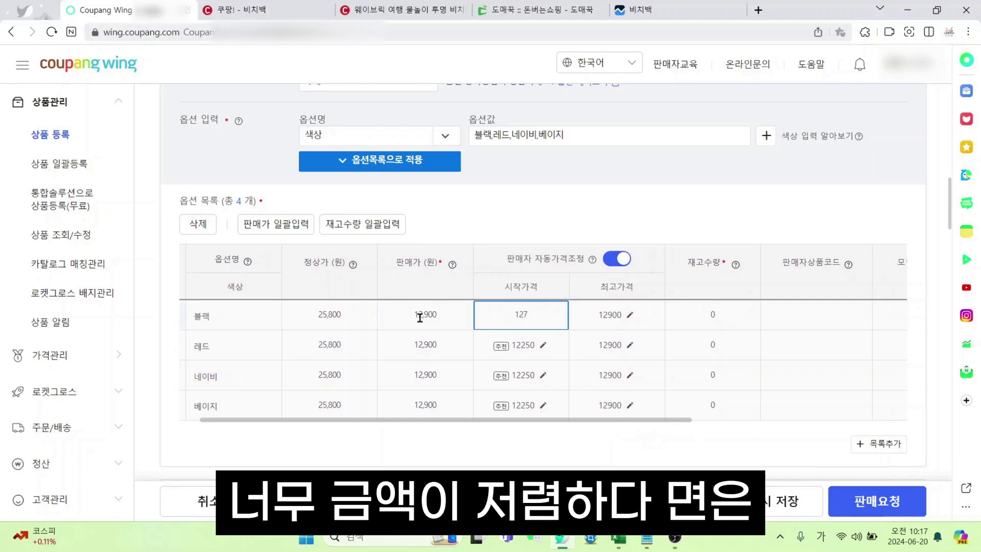
{"action": "type", "text": "2,750"}
{"action": "left_click", "coordinate": [543, 344]}
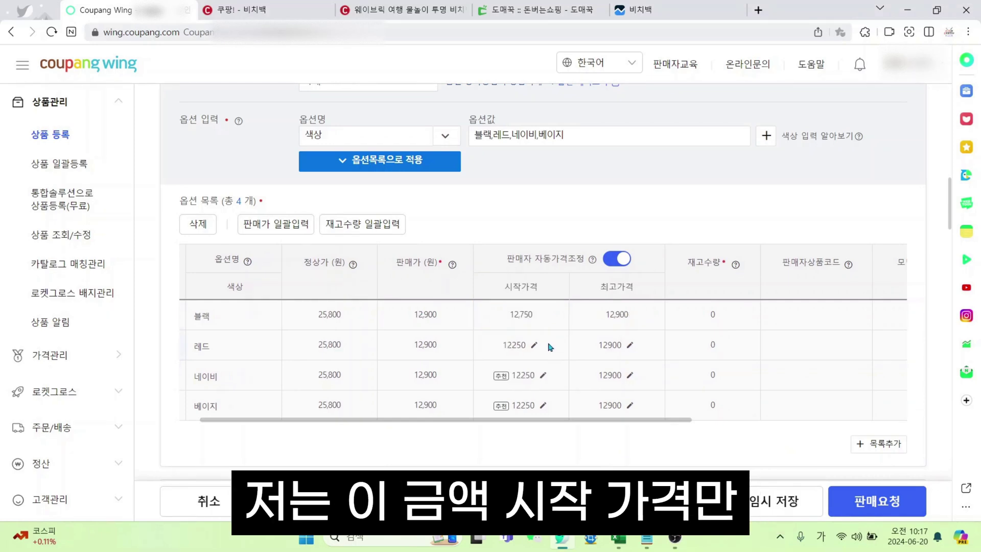
{"action": "left_click_drag", "start_coordinate": [490, 345], "coordinate": [558, 403]}
{"action": "key", "text": "ctrl+v"}
Change the 네이비 and 베이지 start prices to 12,750
{"action": "left_click", "coordinate": [509, 373]}
{"action": "key", "text": "ctrl+v"}
{"action": "key", "text": "ctrl+v"}
{"action": "left_click", "coordinate": [543, 405]}
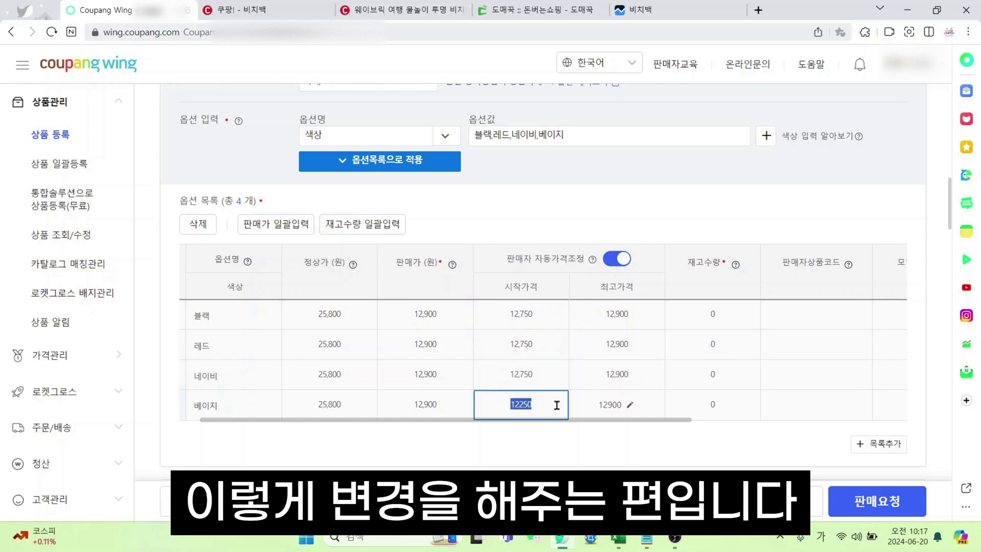
{"action": "key", "text": "ctrl+v"}
{"action": "left_click", "coordinate": [612, 425]}
{"action": "left_click_drag", "start_coordinate": [610, 421], "coordinate": [662, 421]}
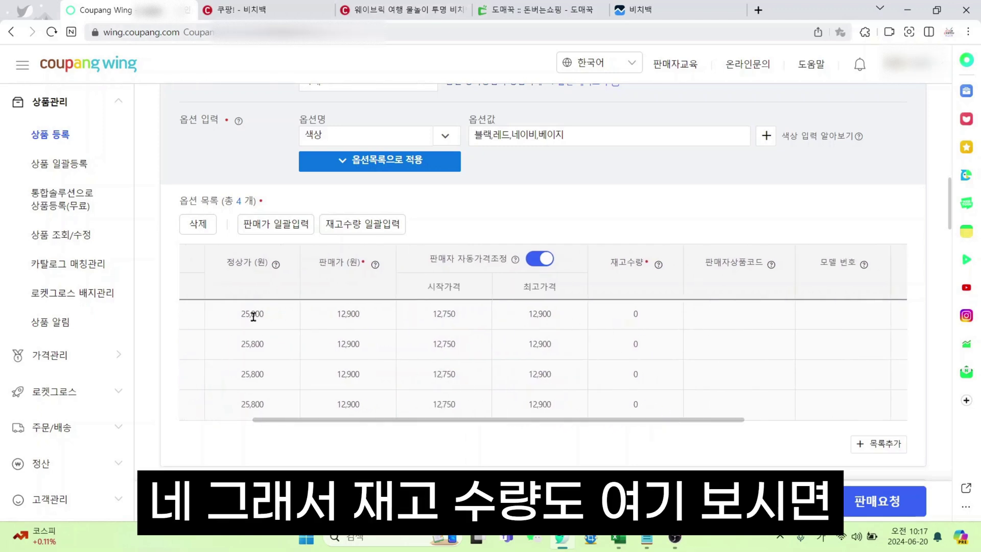
{"action": "left_click_drag", "start_coordinate": [306, 431], "coordinate": [254, 419]}
{"action": "left_click_drag", "start_coordinate": [200, 412], "coordinate": [185, 405]}
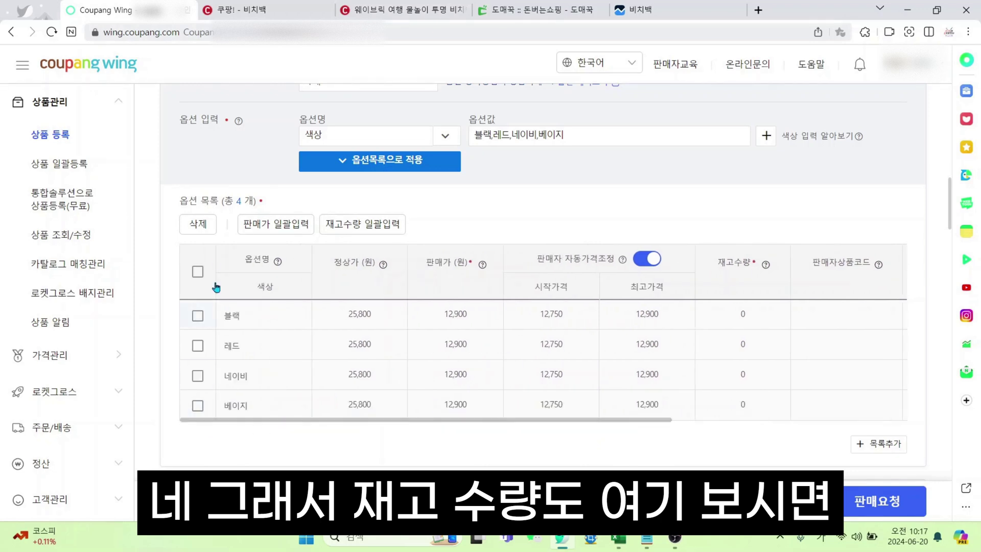
Apply a stock quantity of 999 to all four options in bulk
{"action": "left_click", "coordinate": [367, 228]}
{"action": "type", "text": "999"}
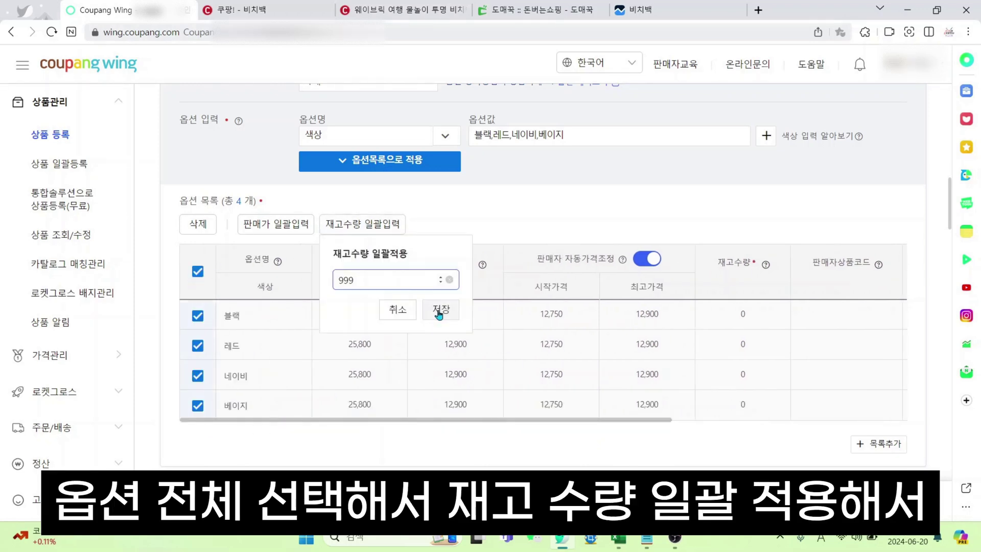
{"action": "left_click", "coordinate": [392, 451]}
{"action": "left_click", "coordinate": [383, 226]}
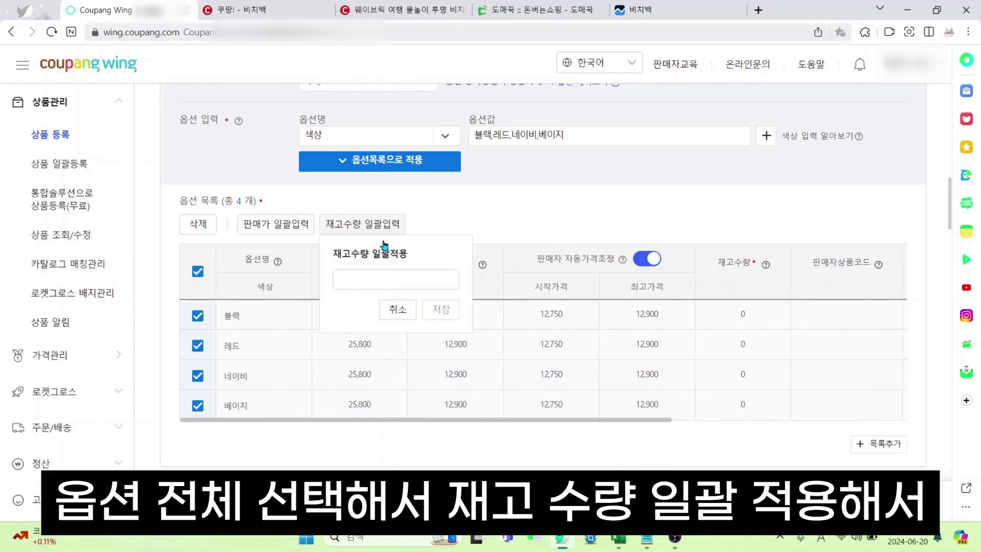
{"action": "left_click", "coordinate": [437, 313]}
{"action": "scroll", "coordinate": [511, 306], "scroll_direction": "down", "scroll_amount": 5}
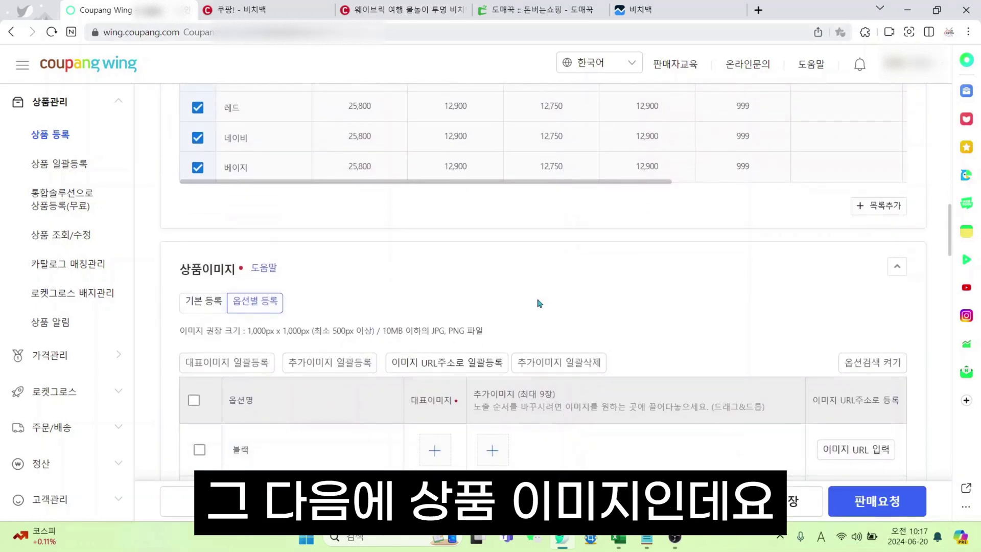
{"action": "scroll", "coordinate": [443, 298], "scroll_direction": "down", "scroll_amount": 2}
{"action": "left_click", "coordinate": [204, 183]}
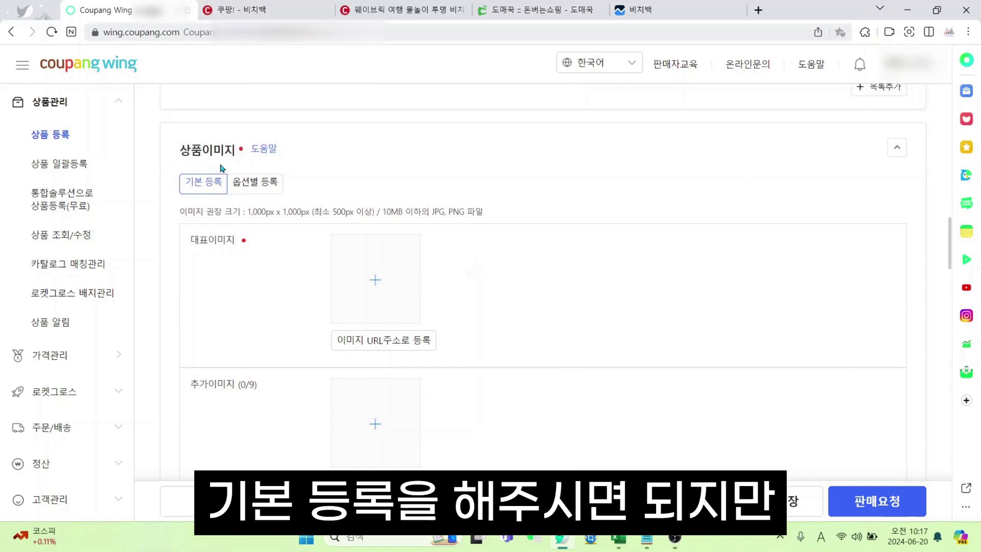
{"action": "left_click", "coordinate": [238, 183]}
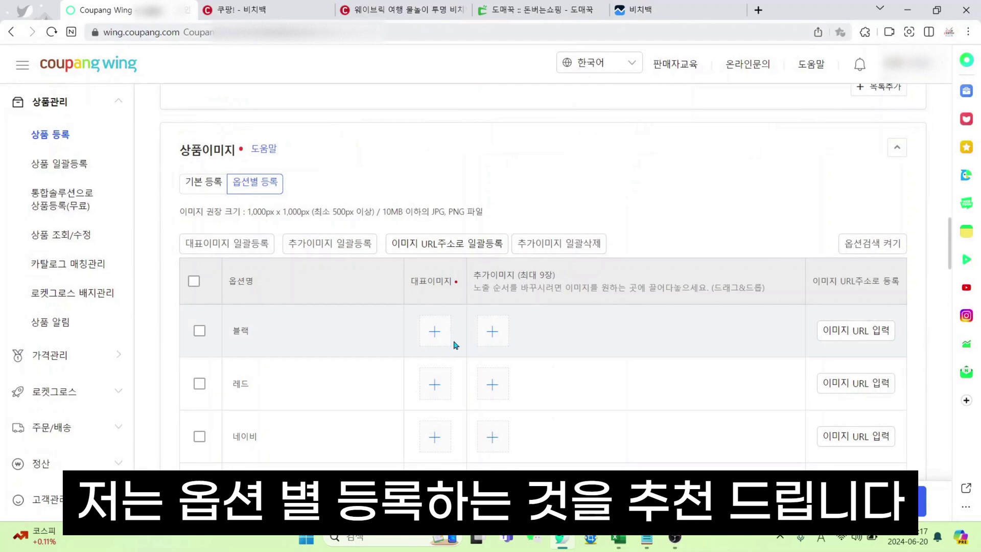
{"action": "scroll", "coordinate": [454, 345], "scroll_direction": "down", "scroll_amount": 2}
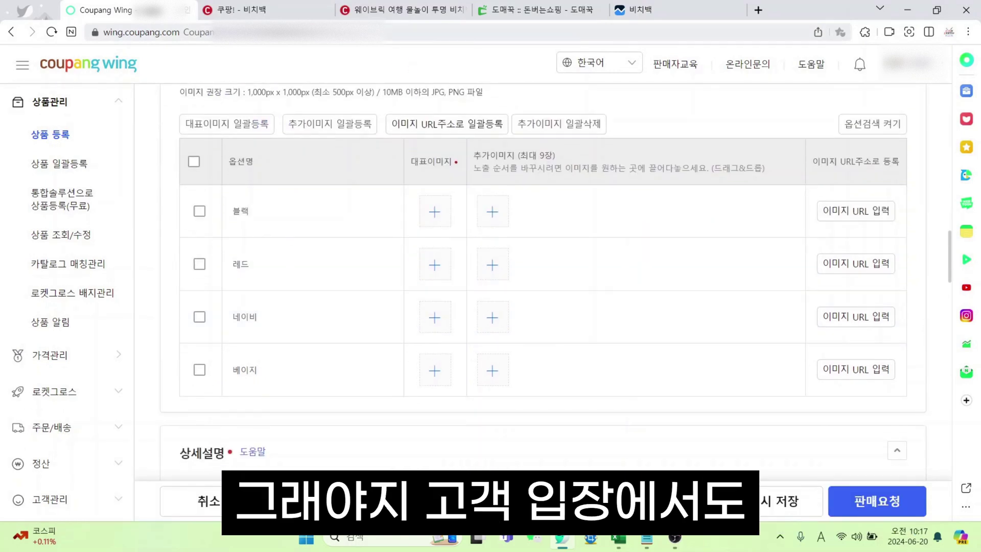
{"action": "left_click", "coordinate": [277, 7]}
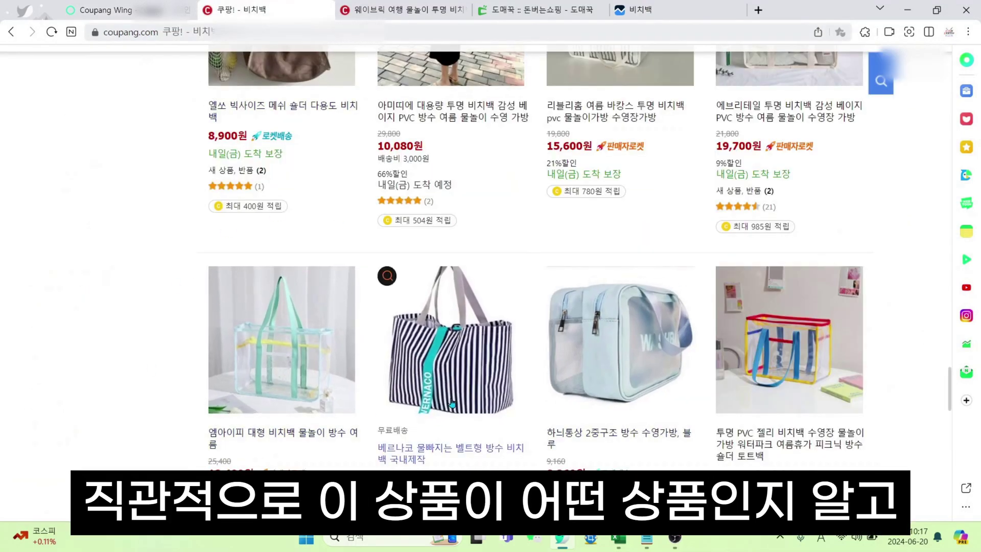
{"action": "left_click", "coordinate": [114, 7]}
{"action": "scroll", "coordinate": [426, 230], "scroll_direction": "up", "scroll_amount": 2}
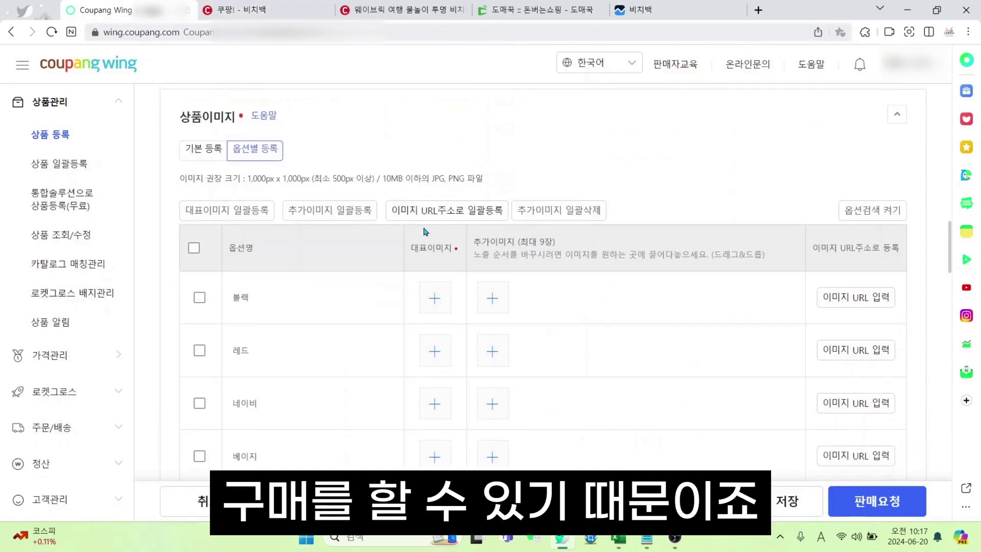
Look over the Domeggook supplier product page
{"action": "scroll", "coordinate": [435, 222], "scroll_direction": "down", "scroll_amount": 2}
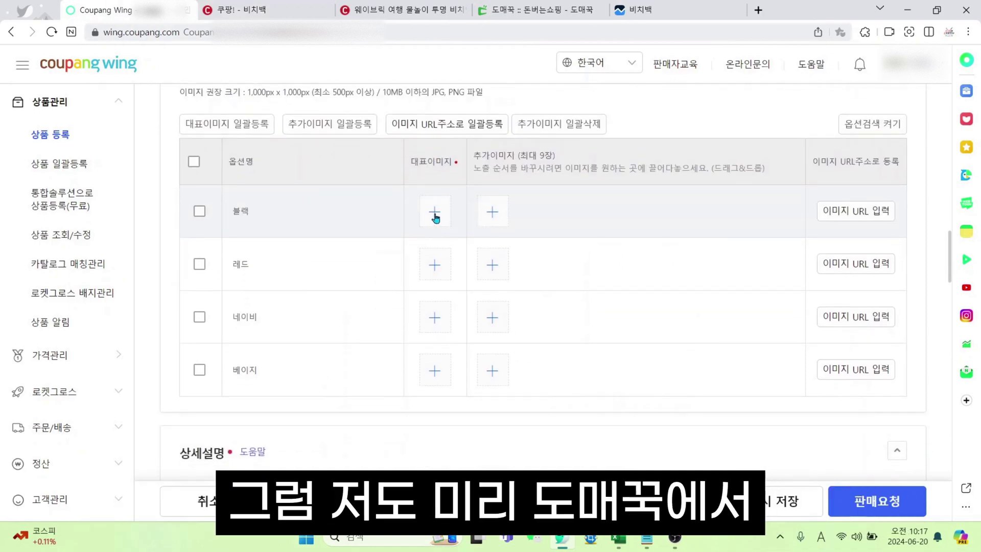
{"action": "left_click", "coordinate": [536, 9]}
{"action": "scroll", "coordinate": [545, 426], "scroll_direction": "down", "scroll_amount": 10}
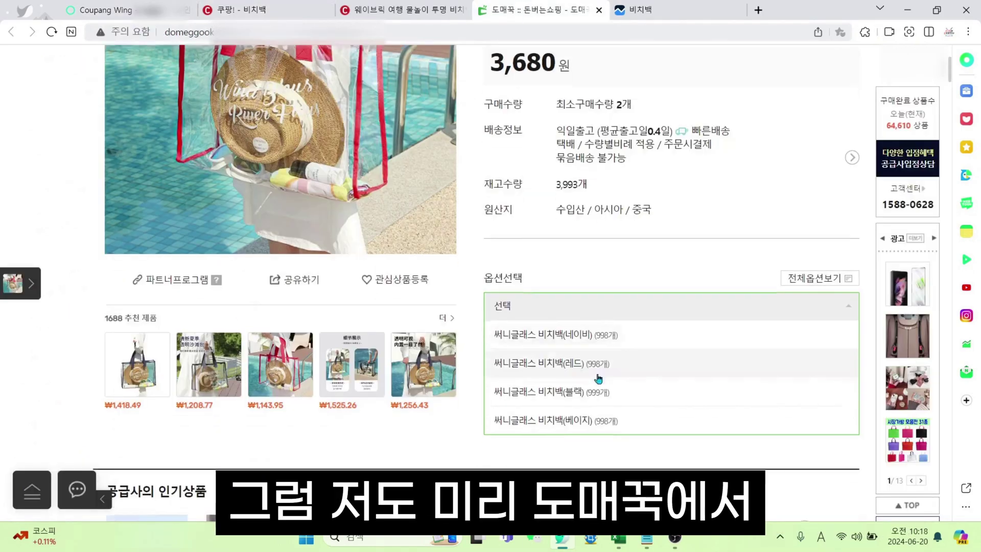
{"action": "scroll", "coordinate": [367, 256], "scroll_direction": "down", "scroll_amount": 1}
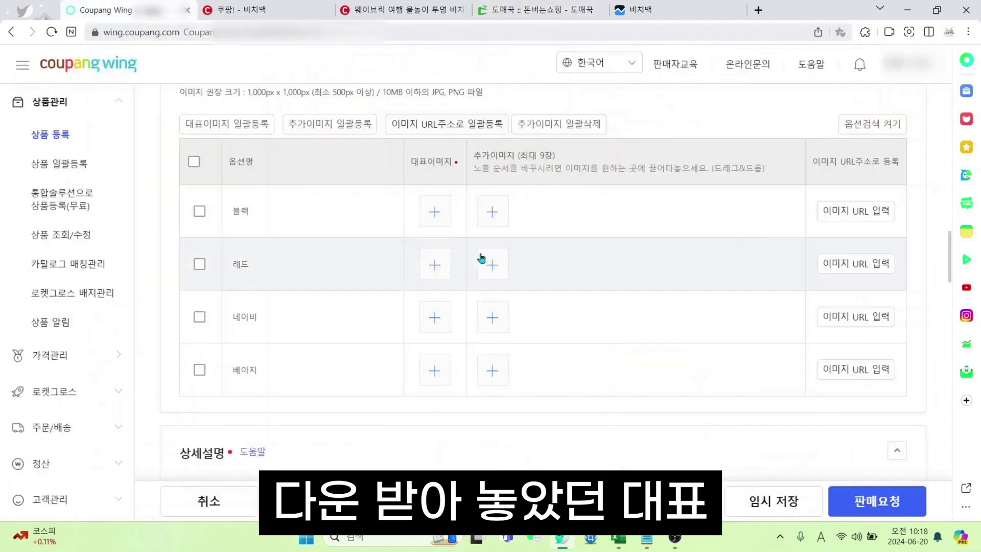
Upload 블랙.jpg and 베이지.jpg as the main images of their colour options
{"action": "left_click", "coordinate": [486, 260]}
{"action": "double_click", "coordinate": [465, 134]}
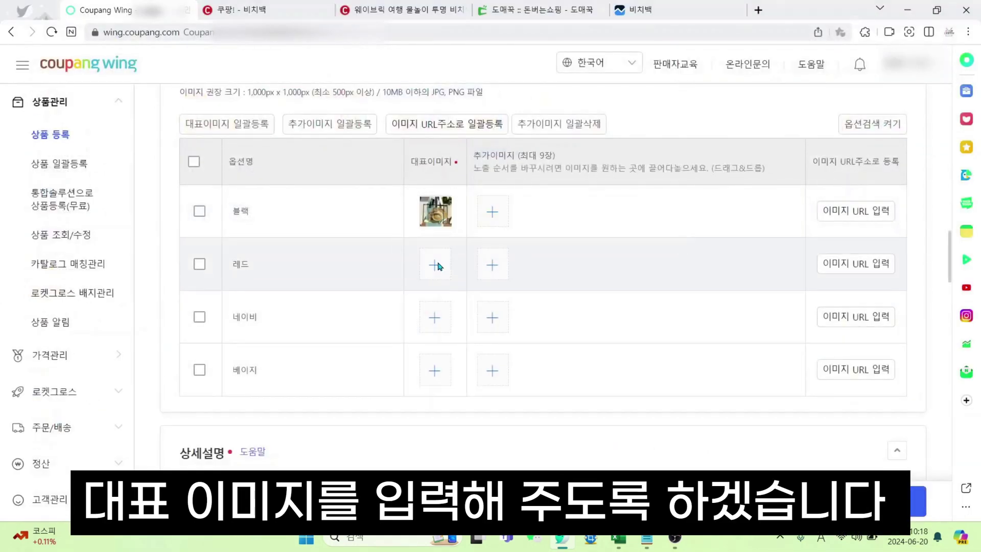
{"action": "left_click", "coordinate": [433, 258]}
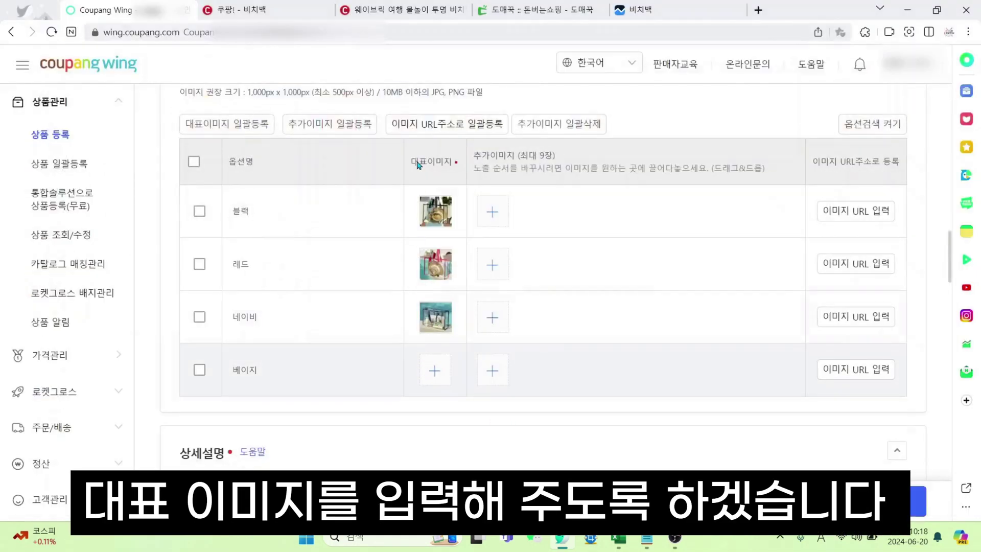
{"action": "left_click", "coordinate": [434, 373]}
{"action": "double_click", "coordinate": [413, 133]}
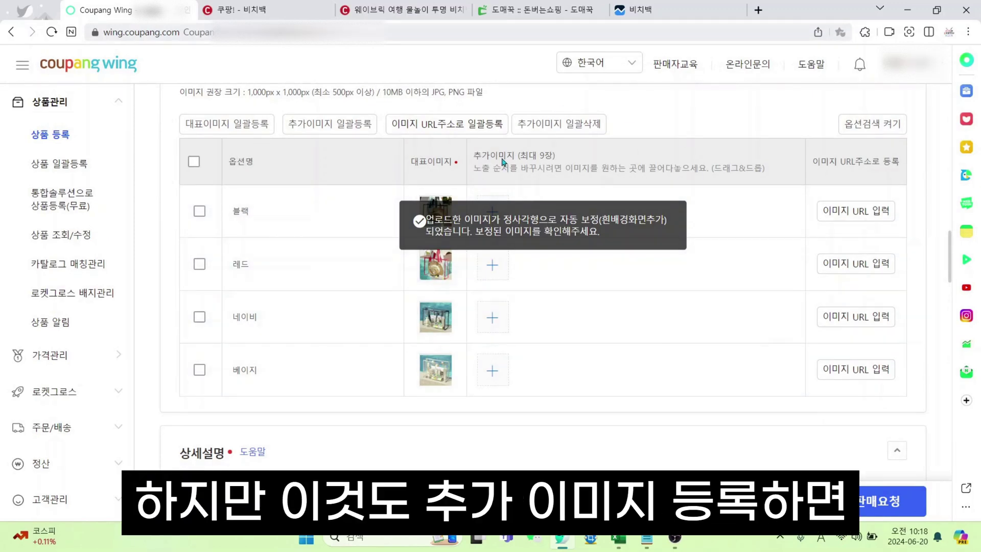
{"action": "left_click", "coordinate": [409, 10]}
Compare the 웨이브릭, 하스몰 and 나성 beach-bag pages, then move on to the Domeggook page
{"action": "scroll", "coordinate": [269, 339], "scroll_direction": "down", "scroll_amount": 3}
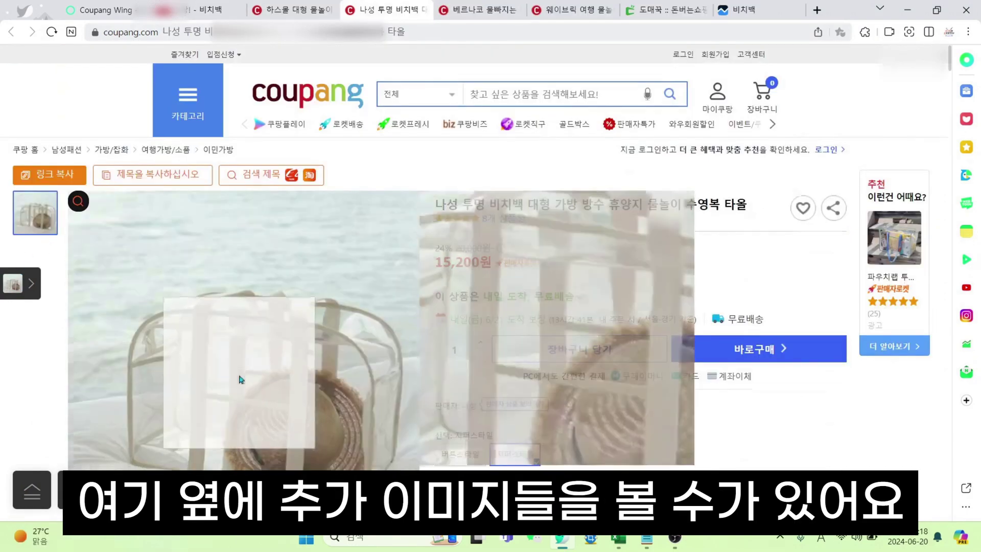
{"action": "scroll", "coordinate": [70, 153], "scroll_direction": "down", "scroll_amount": 4}
{"action": "scroll", "coordinate": [30, 82], "scroll_direction": "up", "scroll_amount": 5}
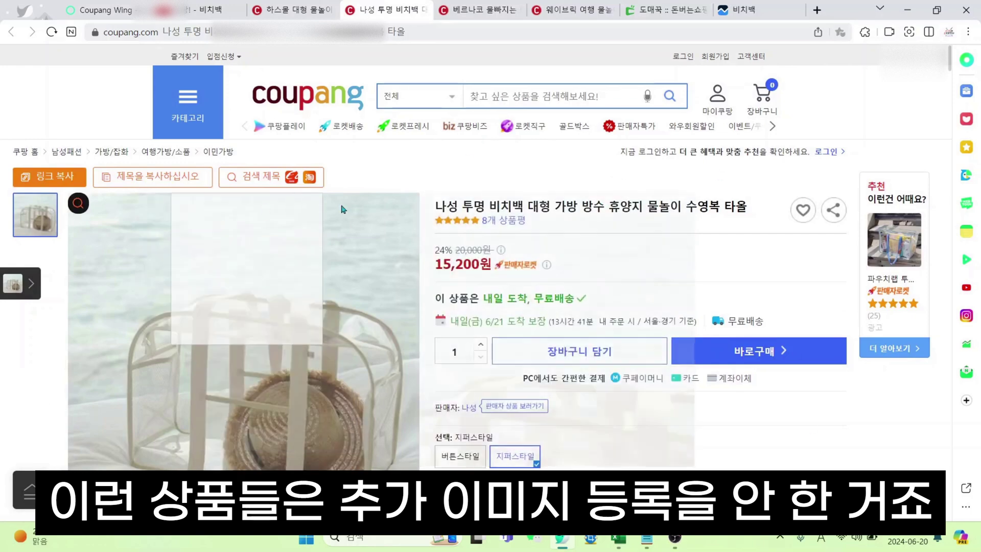
{"action": "left_click", "coordinate": [294, 10]}
{"action": "scroll", "coordinate": [35, 153], "scroll_direction": "down", "scroll_amount": 2}
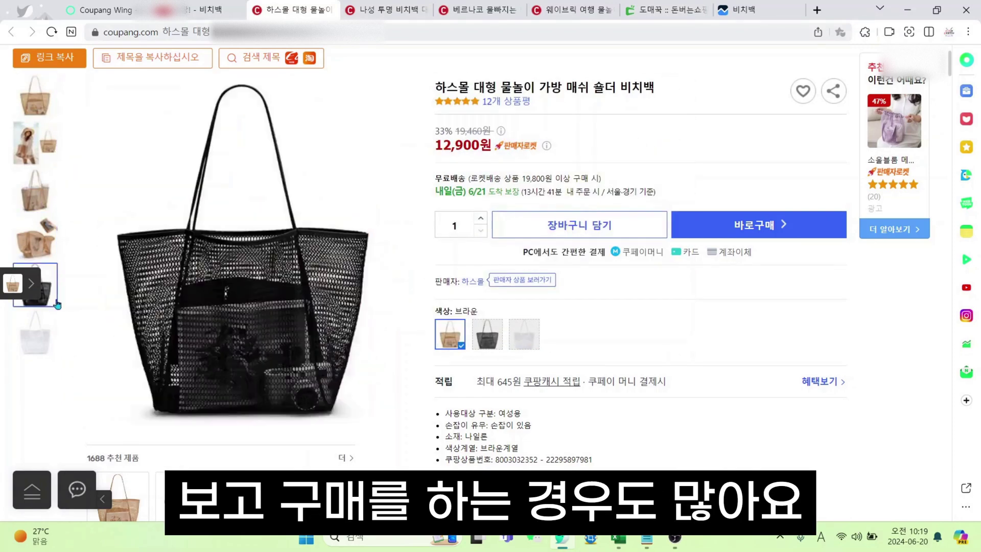
{"action": "left_click", "coordinate": [425, 4]}
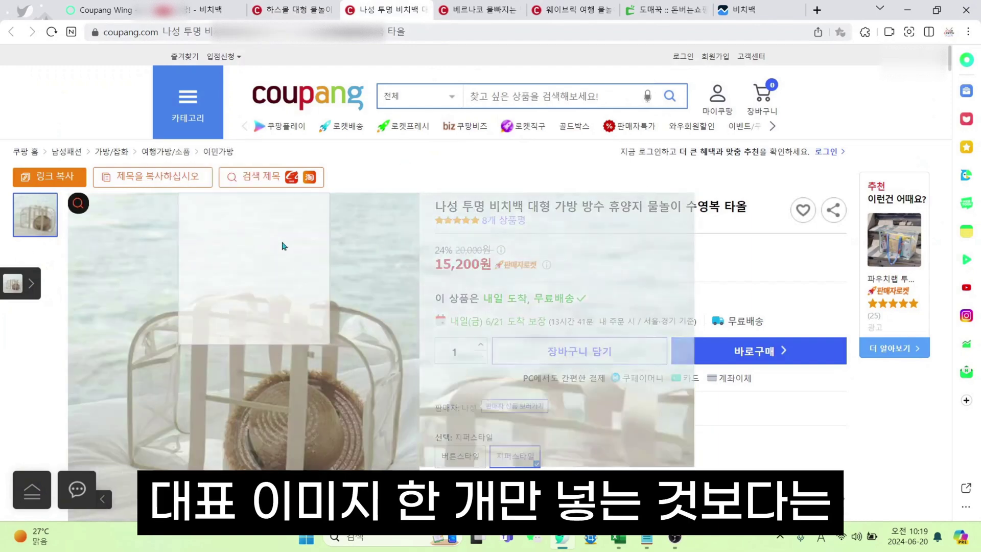
{"action": "left_click", "coordinate": [106, 7]}
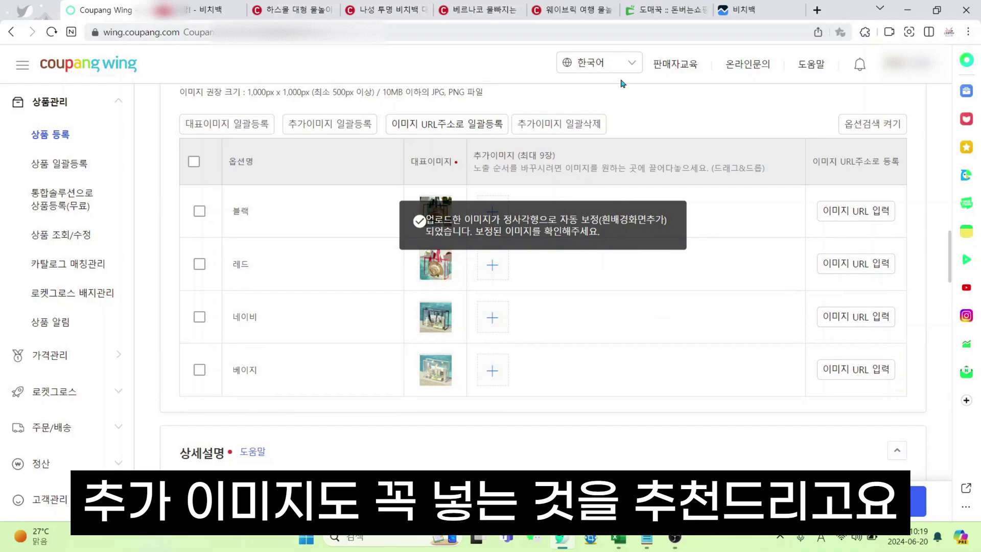
{"action": "left_click", "coordinate": [672, 7]}
Capture a 1004 x 776 screenshot of the Domeggook bag photo and minimize the capture window
{"action": "scroll", "coordinate": [615, 381], "scroll_direction": "down", "scroll_amount": 10}
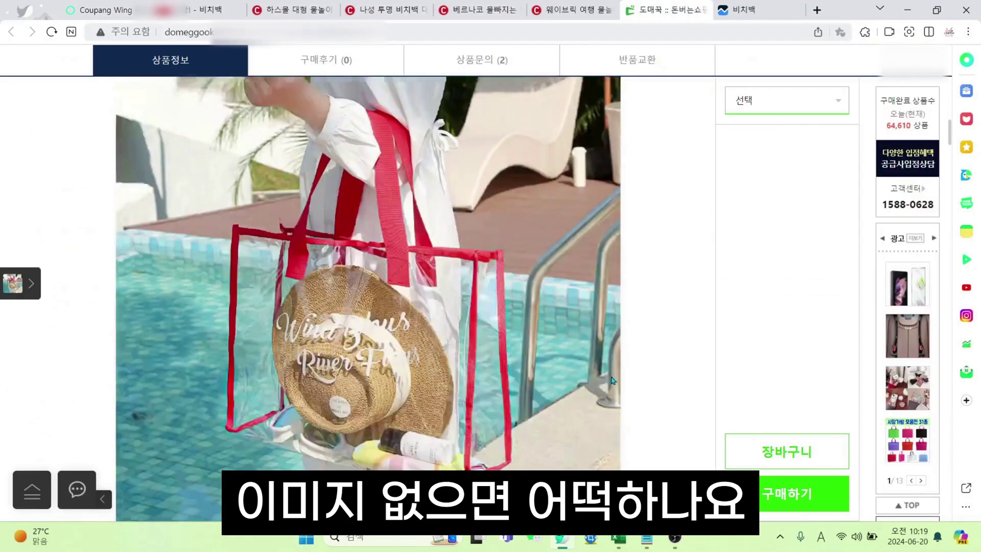
{"action": "scroll", "coordinate": [614, 381], "scroll_direction": "down", "scroll_amount": 10}
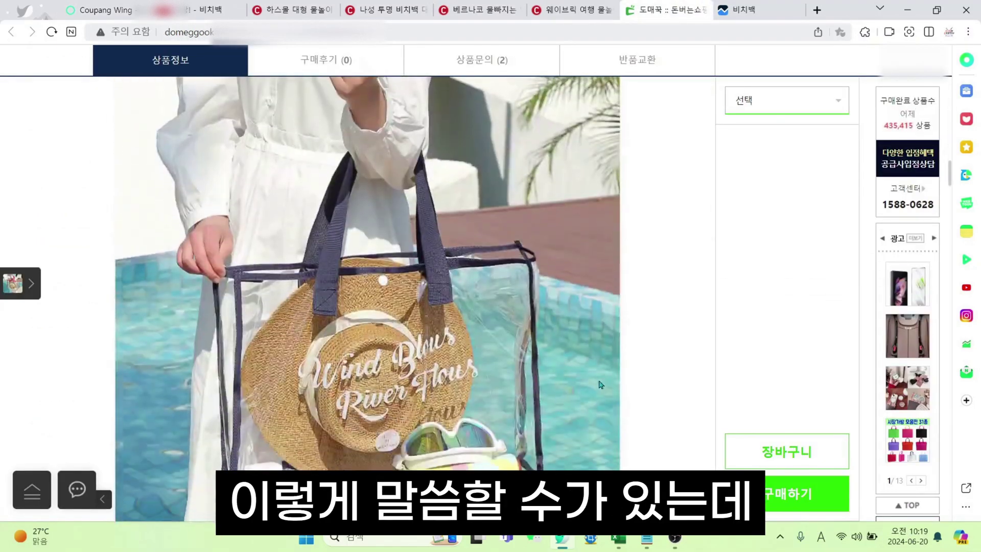
{"action": "scroll", "coordinate": [600, 382], "scroll_direction": "down", "scroll_amount": 10}
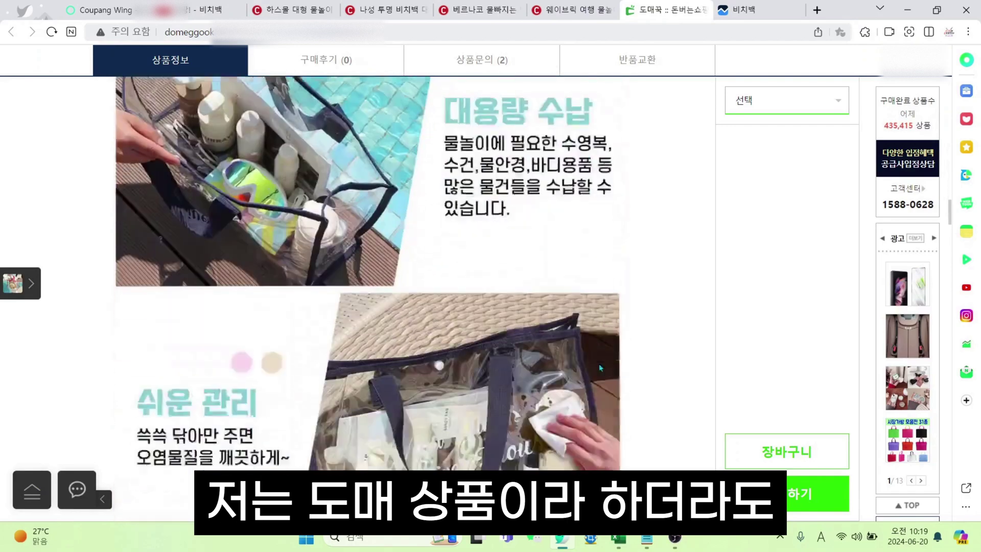
{"action": "scroll", "coordinate": [561, 393], "scroll_direction": "down", "scroll_amount": 4}
{"action": "scroll", "coordinate": [561, 393], "scroll_direction": "up", "scroll_amount": 3}
{"action": "scroll", "coordinate": [562, 393], "scroll_direction": "down", "scroll_amount": 8}
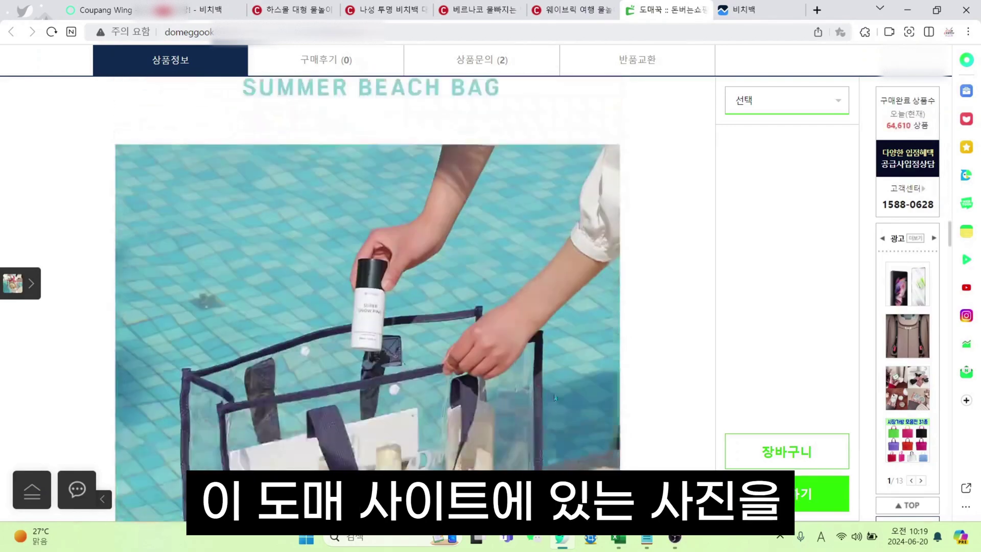
{"action": "left_click", "coordinate": [590, 540]}
{"action": "scroll", "coordinate": [358, 256], "scroll_direction": "down", "scroll_amount": 2}
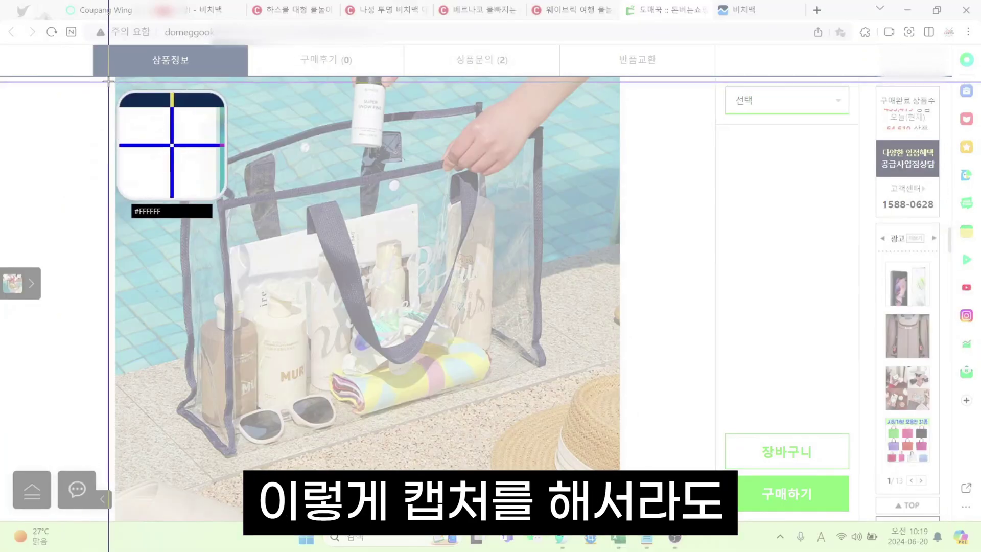
{"action": "left_click_drag", "start_coordinate": [108, 81], "coordinate": [560, 436]}
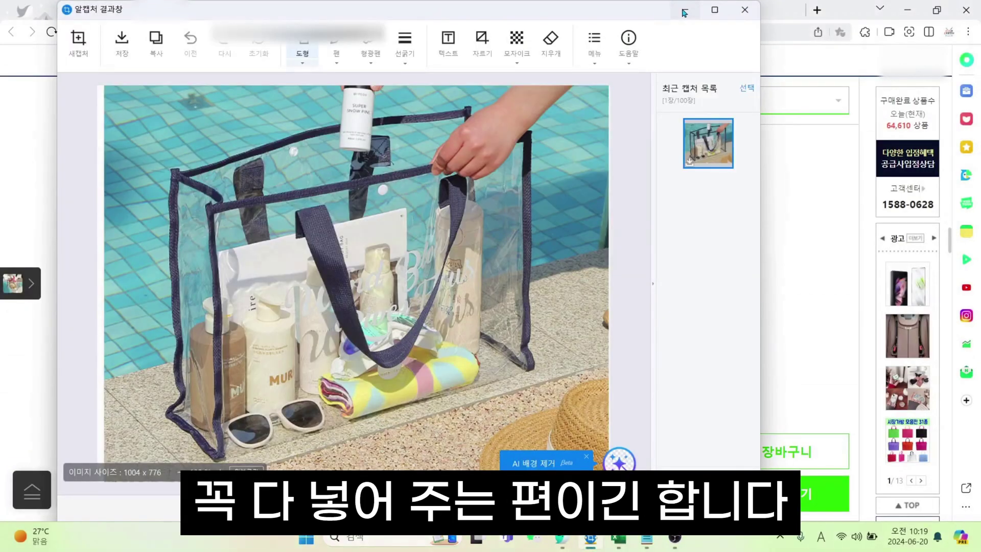
{"action": "left_click", "coordinate": [685, 12]}
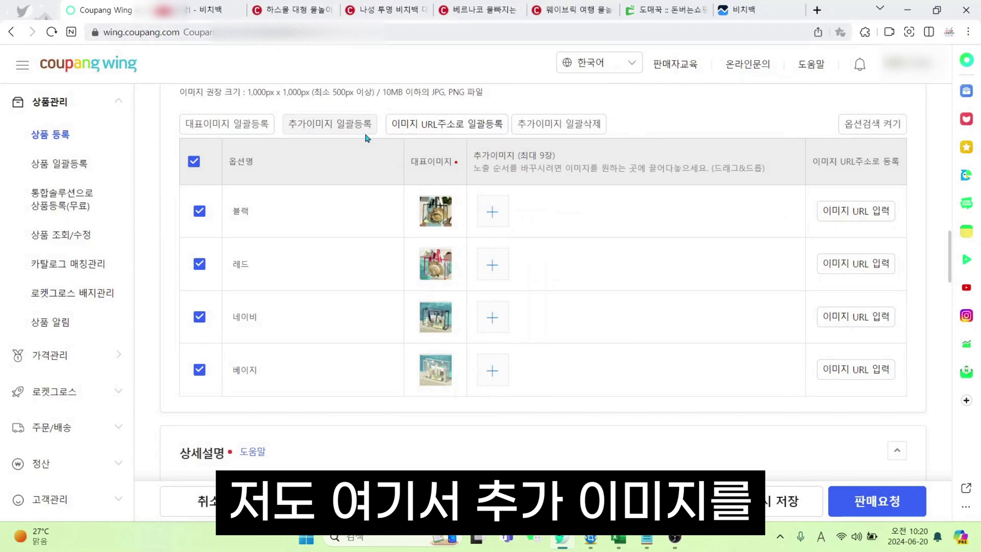
Bulk-add 비치백, 비치백2, 비치백3, 서브1 and 서브2 as additional images to the checked options
{"action": "left_click", "coordinate": [365, 130]}
{"action": "left_click", "coordinate": [650, 134], "text": "ctrl"}
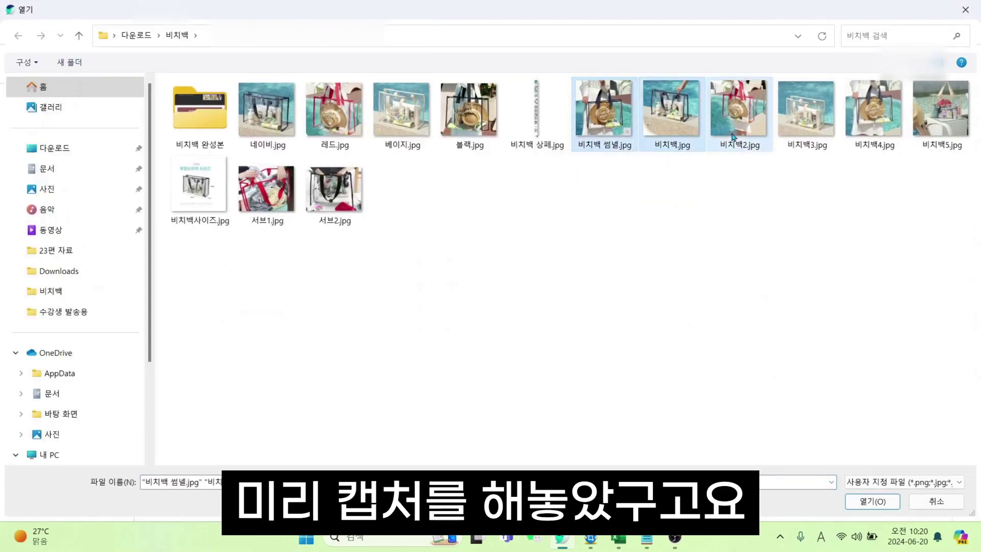
{"action": "left_click", "coordinate": [734, 136], "text": "ctrl"}
{"action": "left_click", "coordinate": [811, 137], "text": "ctrl"}
{"action": "left_click", "coordinate": [266, 190], "text": "ctrl"}
{"action": "left_click", "coordinate": [334, 190], "text": "ctrl"}
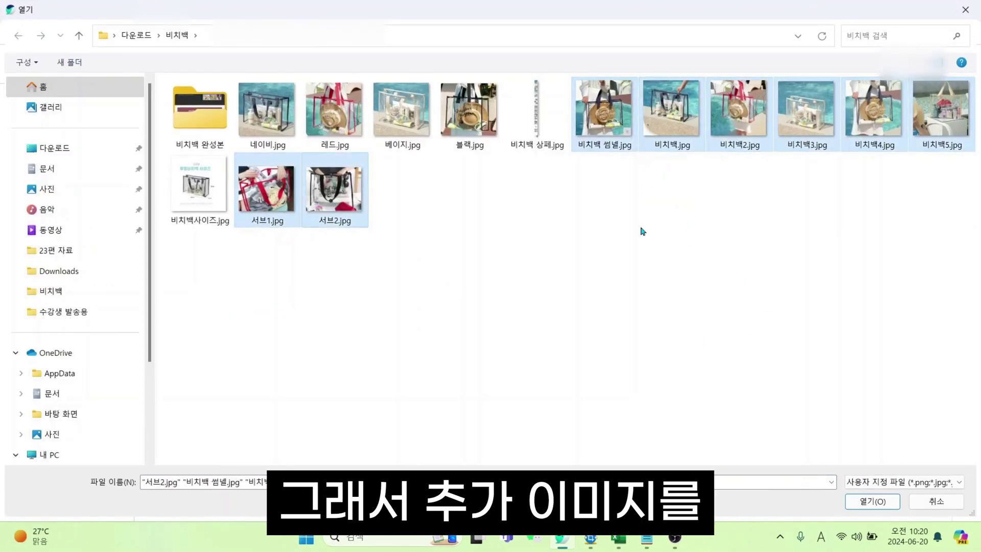
{"action": "left_click", "coordinate": [887, 501]}
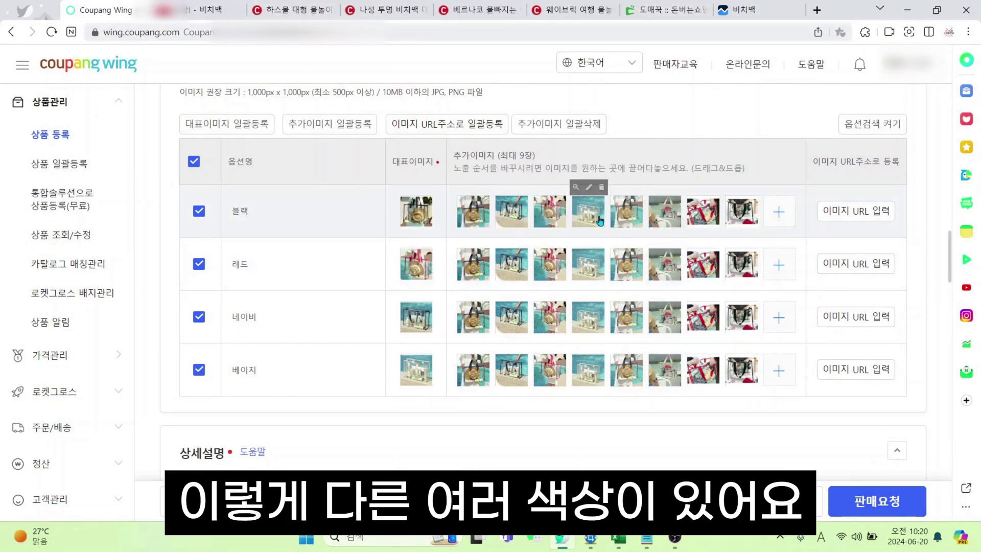
Reorder the additional photos of the 블랙 and 레드 options
{"action": "left_click_drag", "start_coordinate": [597, 219], "coordinate": [437, 220]}
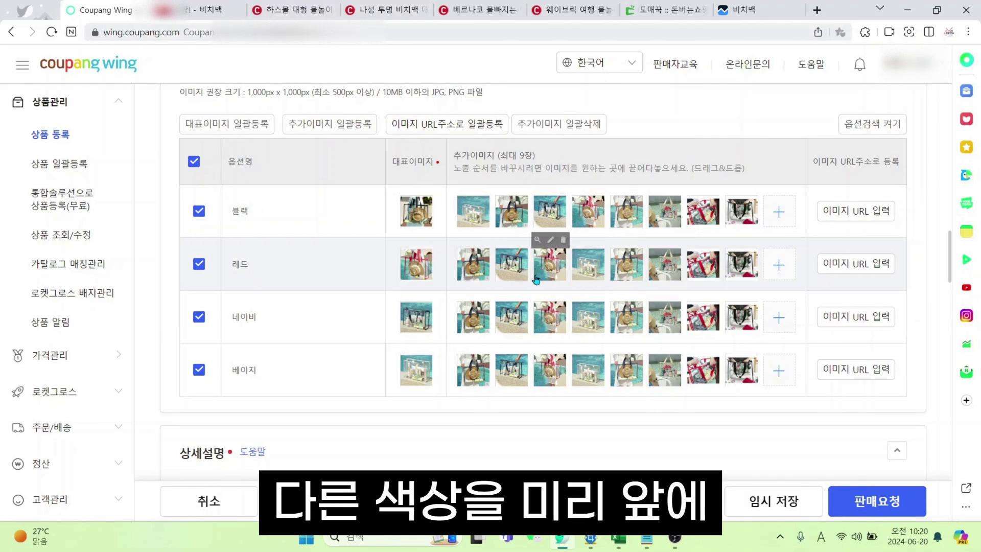
{"action": "left_click_drag", "start_coordinate": [476, 287], "coordinate": [462, 270]}
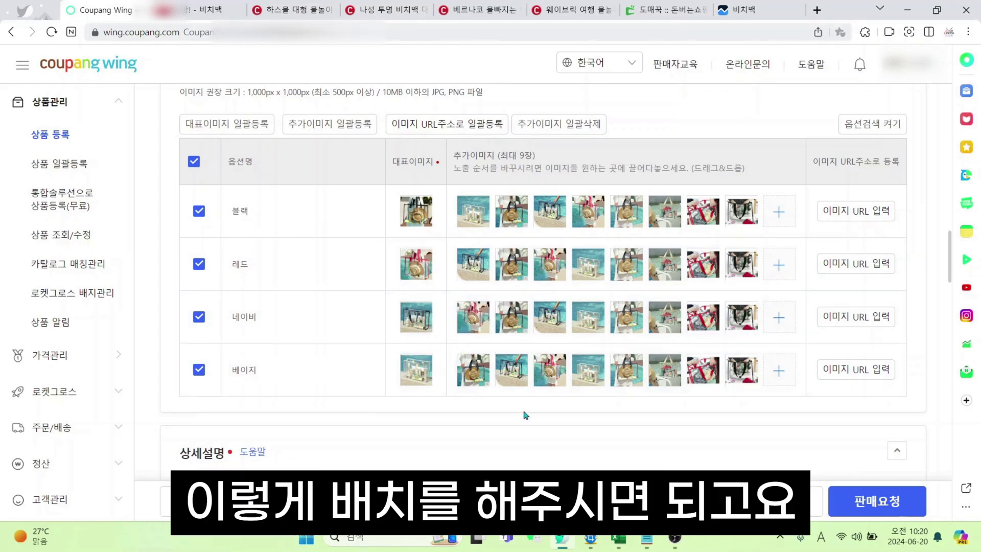
{"action": "scroll", "coordinate": [514, 374], "scroll_direction": "down", "scroll_amount": 5}
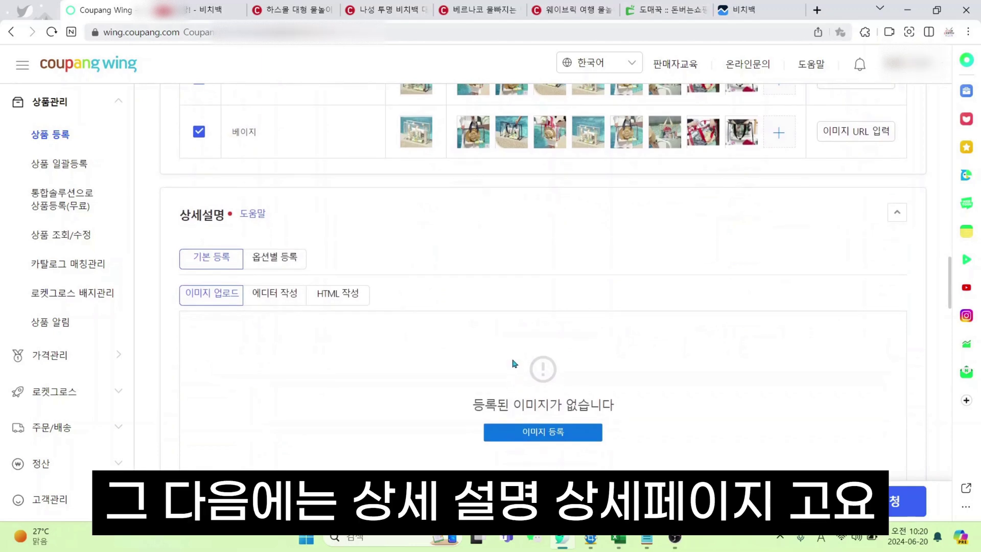
{"action": "scroll", "coordinate": [515, 364], "scroll_direction": "up", "scroll_amount": 6}
{"action": "scroll", "coordinate": [515, 364], "scroll_direction": "down", "scroll_amount": 6}
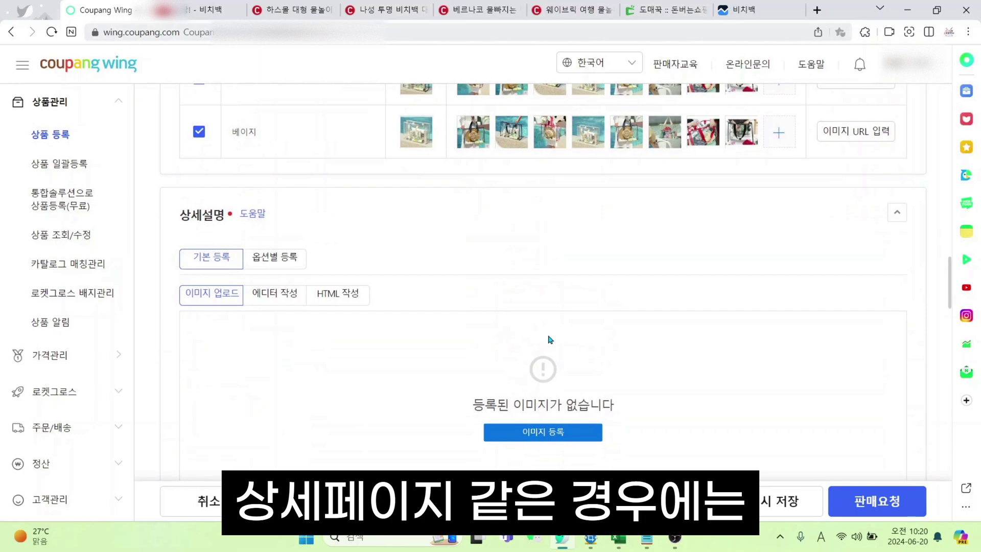
Save the Domeggook detail image under a new name from its context menu
{"action": "left_click", "coordinate": [668, 11]}
{"action": "scroll", "coordinate": [545, 373], "scroll_direction": "down", "scroll_amount": 5}
{"action": "scroll", "coordinate": [544, 362], "scroll_direction": "up", "scroll_amount": 4}
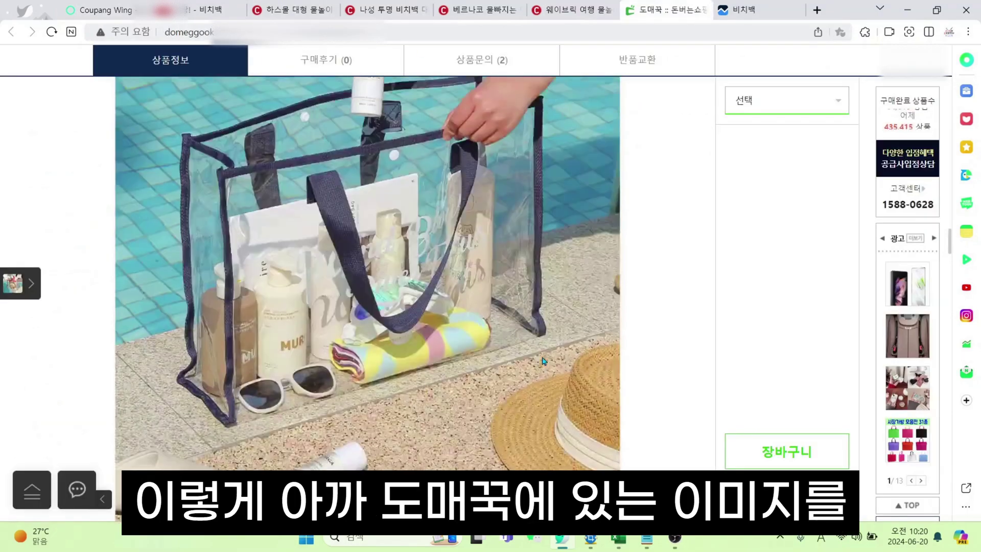
{"action": "scroll", "coordinate": [544, 361], "scroll_direction": "down", "scroll_amount": 10}
{"action": "scroll", "coordinate": [357, 188], "scroll_direction": "up", "scroll_amount": 6}
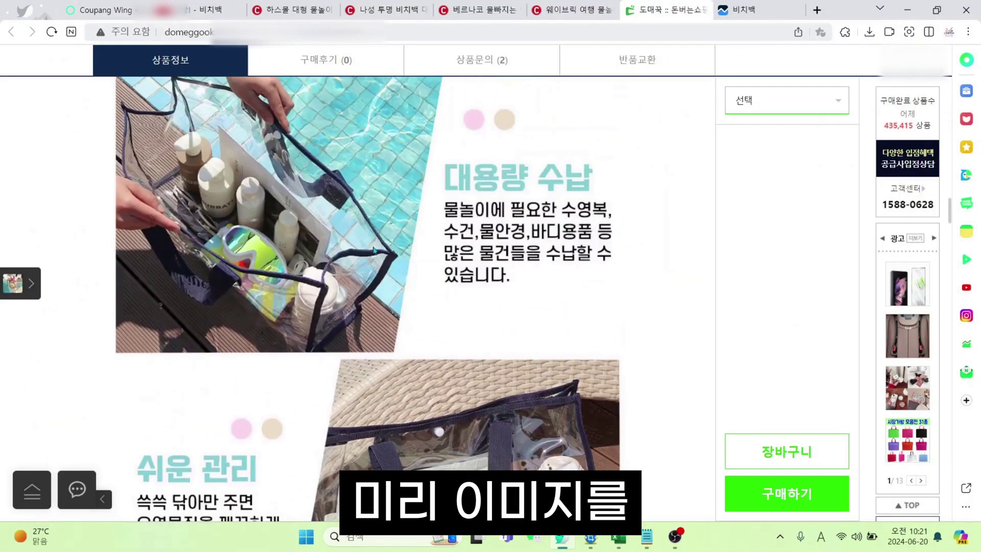
{"action": "right_click", "coordinate": [297, 210]}
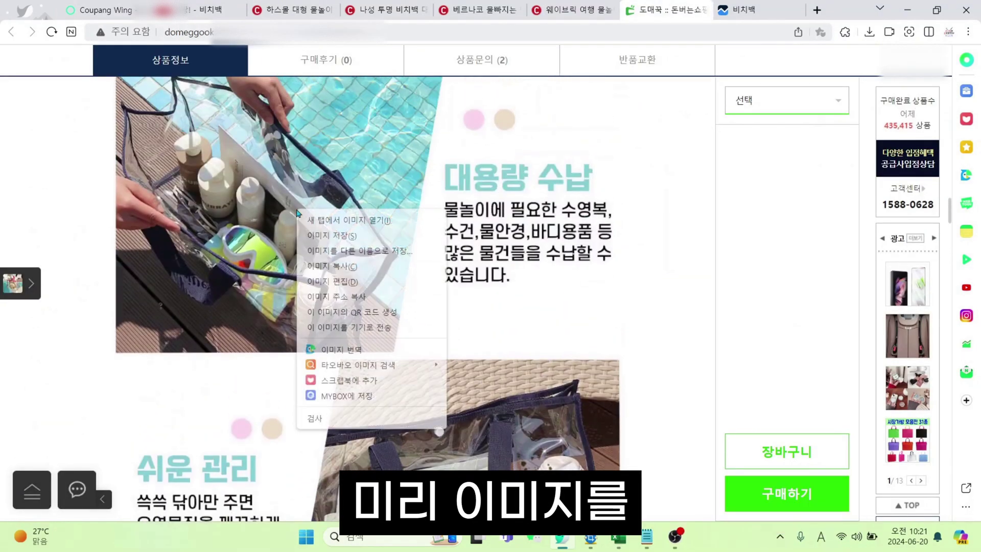
{"action": "left_click", "coordinate": [397, 250]}
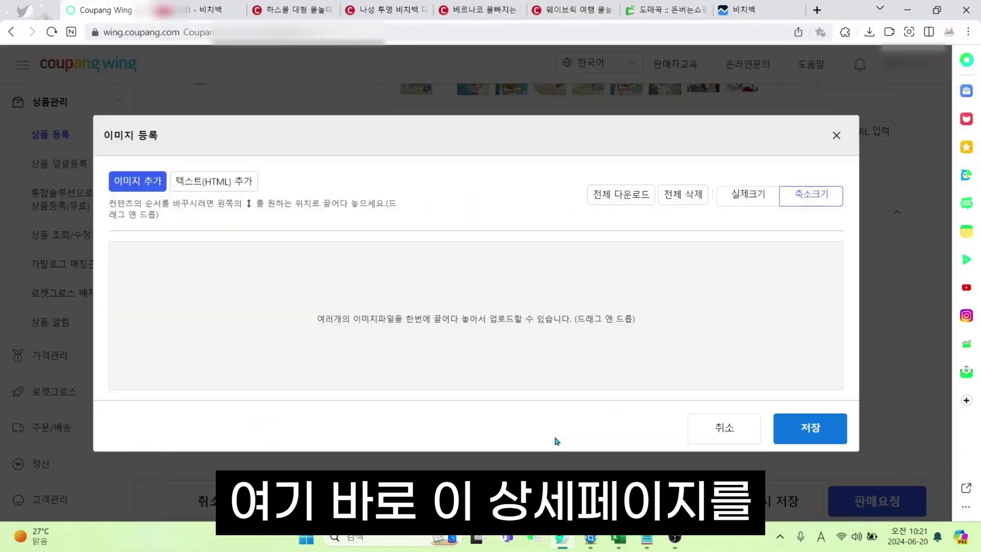
Register 비치백 상페.jpg as the detail description image at actual size
{"action": "left_click", "coordinate": [317, 248]}
{"action": "double_click", "coordinate": [525, 146]}
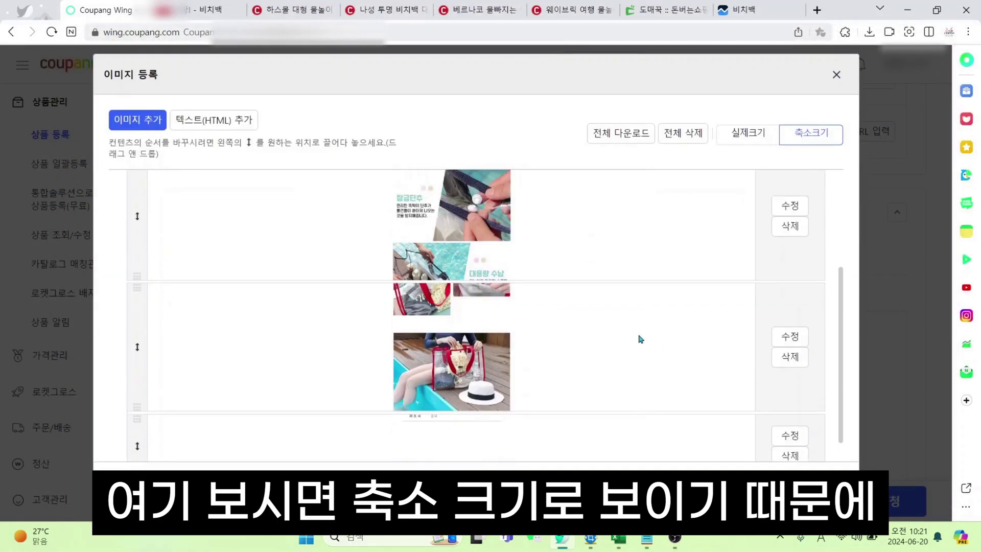
{"action": "scroll", "coordinate": [639, 338], "scroll_direction": "up", "scroll_amount": 4}
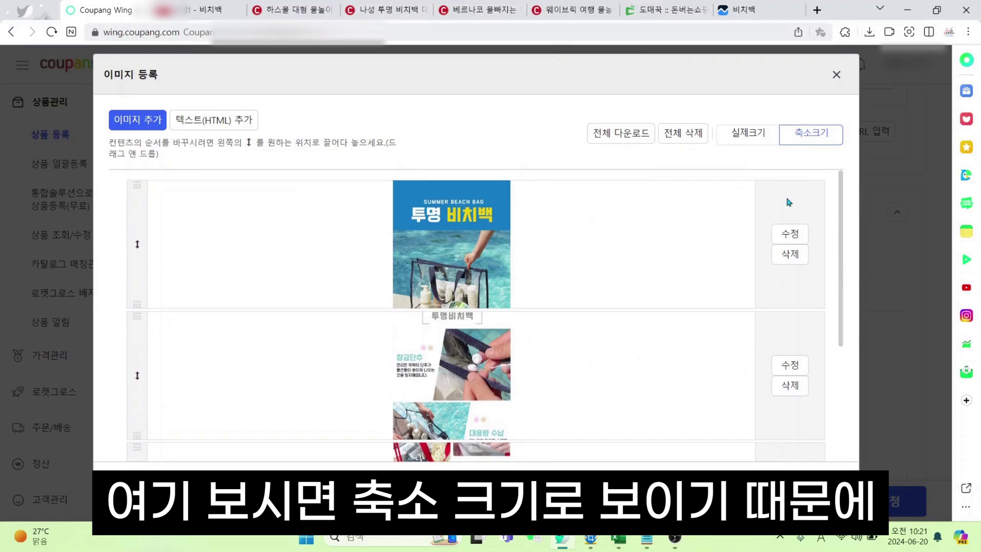
{"action": "left_click", "coordinate": [740, 135]}
{"action": "scroll", "coordinate": [810, 197], "scroll_direction": "down", "scroll_amount": 3}
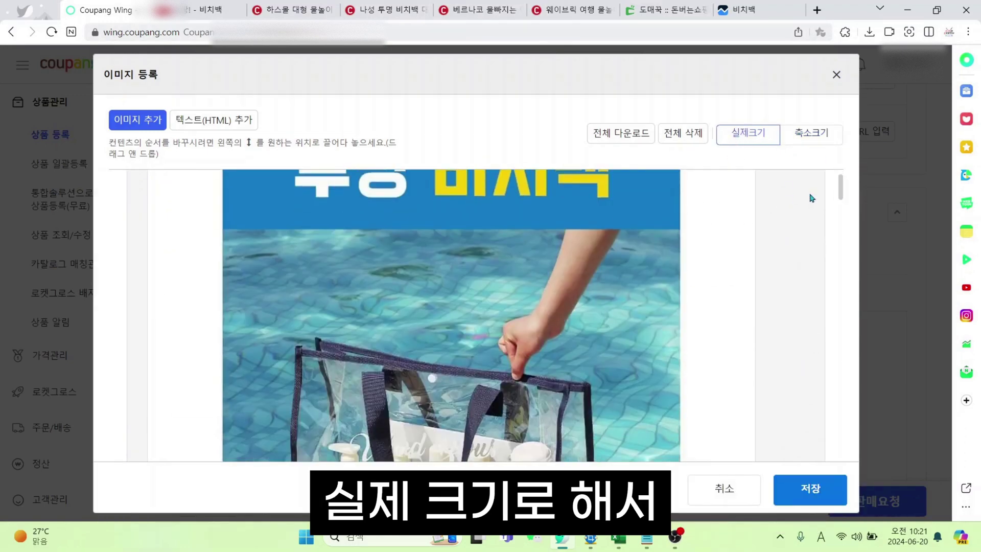
{"action": "left_click_drag", "start_coordinate": [839, 198], "coordinate": [838, 451]}
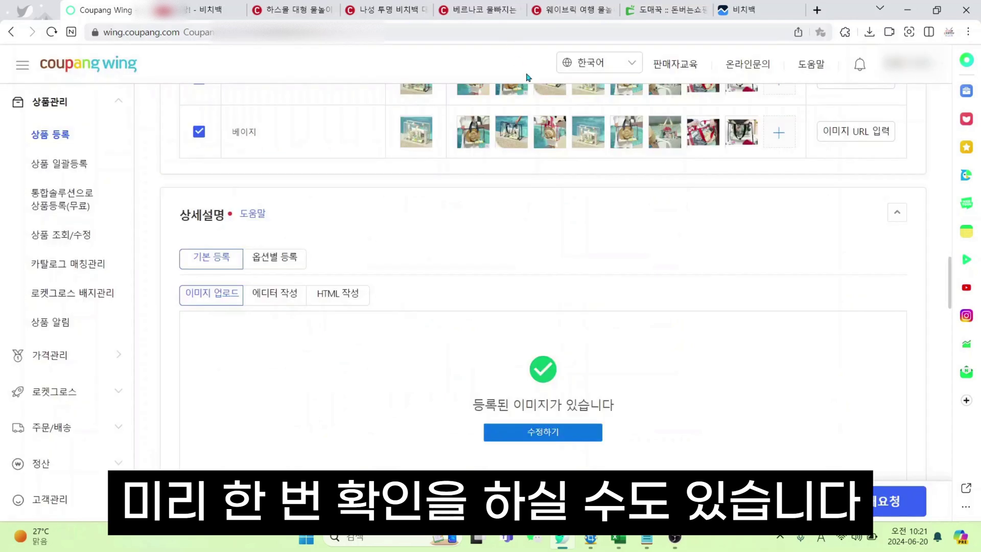
Select the Domeggook detail images and return to Coupang Wing
{"action": "left_click", "coordinate": [670, 8]}
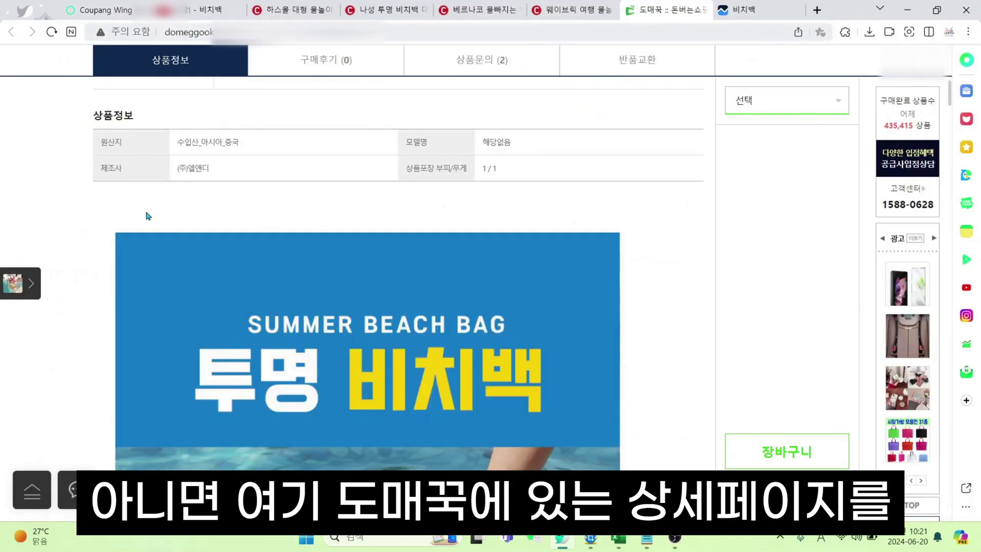
{"action": "left_click_drag", "start_coordinate": [238, 320], "coordinate": [485, 256]}
{"action": "left_click", "coordinate": [81, 9]}
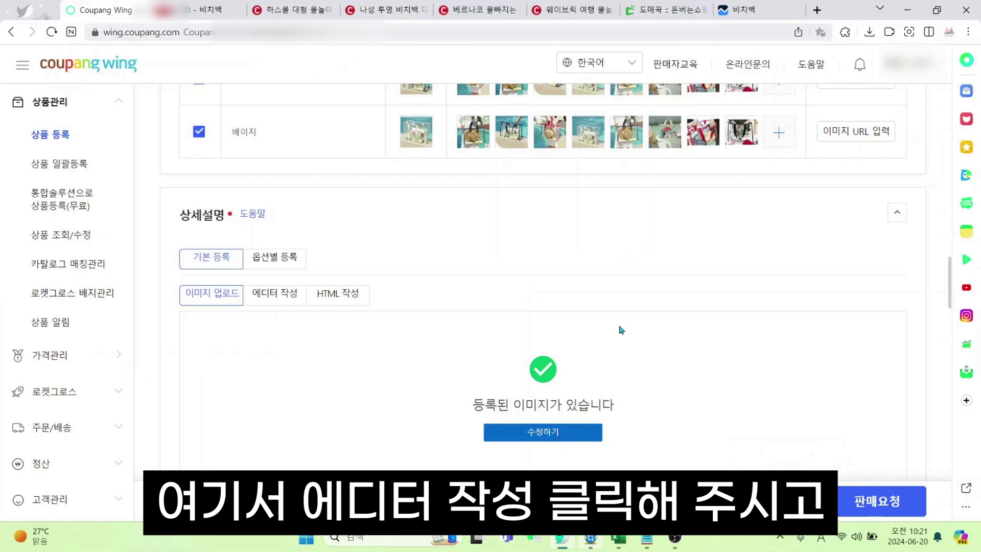
Switch the description to editor writing, paste the Domeggook detail images, and save
{"action": "left_click", "coordinate": [288, 301]}
{"action": "left_click", "coordinate": [537, 316]}
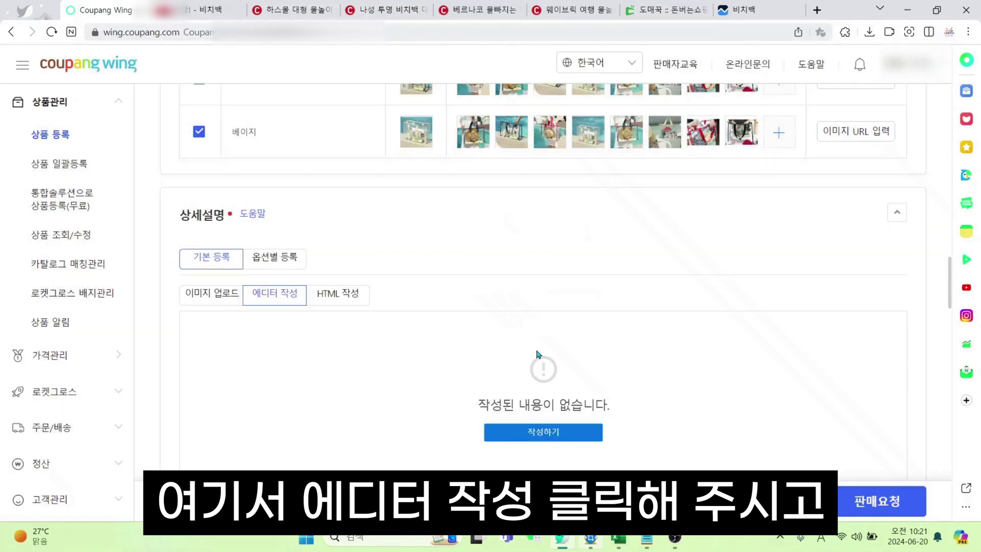
{"action": "left_click", "coordinate": [565, 432]}
{"action": "key", "text": "ctrl+v"}
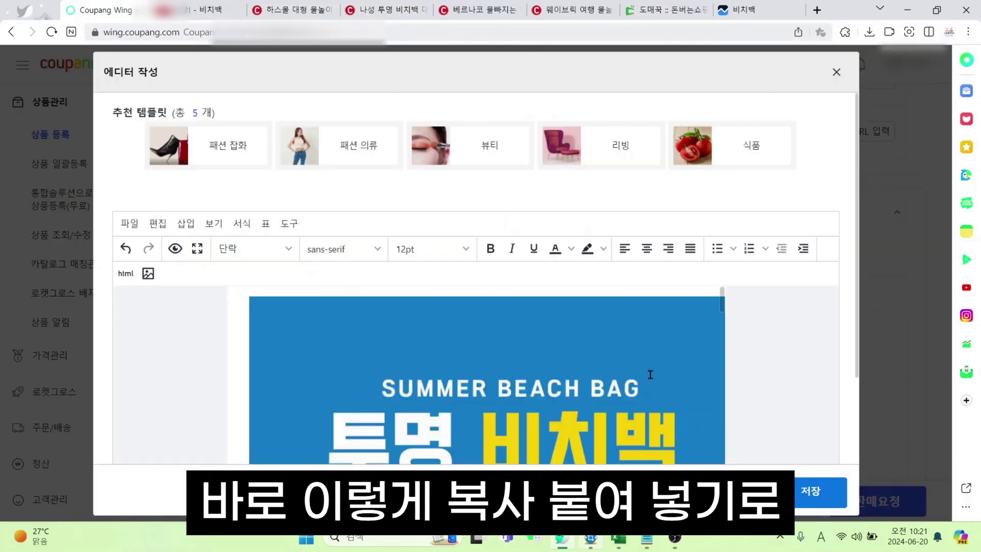
{"action": "scroll", "coordinate": [651, 375], "scroll_direction": "down", "scroll_amount": 10}
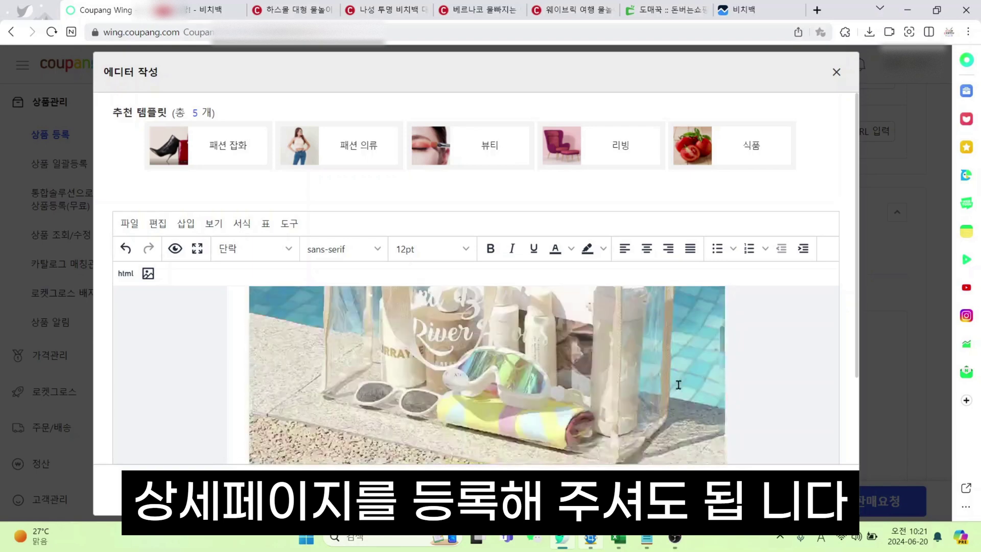
{"action": "scroll", "coordinate": [678, 385], "scroll_direction": "down", "scroll_amount": 5}
{"action": "left_click", "coordinate": [518, 489]}
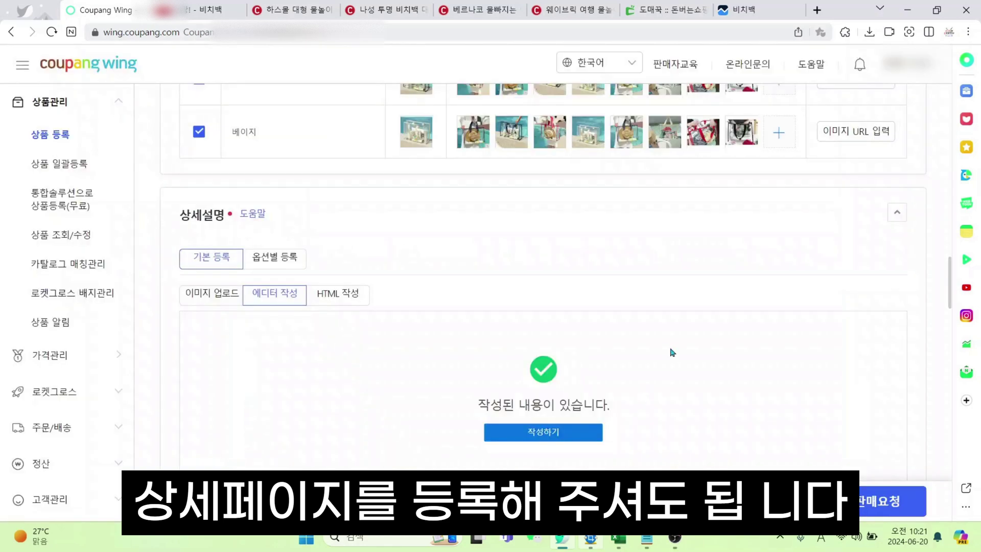
{"action": "scroll", "coordinate": [672, 350], "scroll_direction": "down", "scroll_amount": 5}
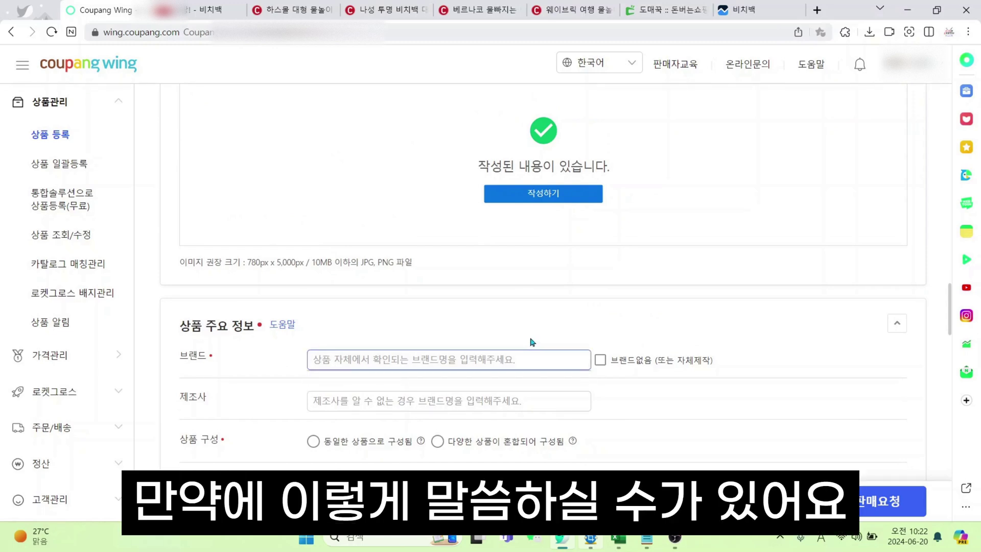
Review the Domeggook wholesale product page details
{"action": "left_click", "coordinate": [664, 9]}
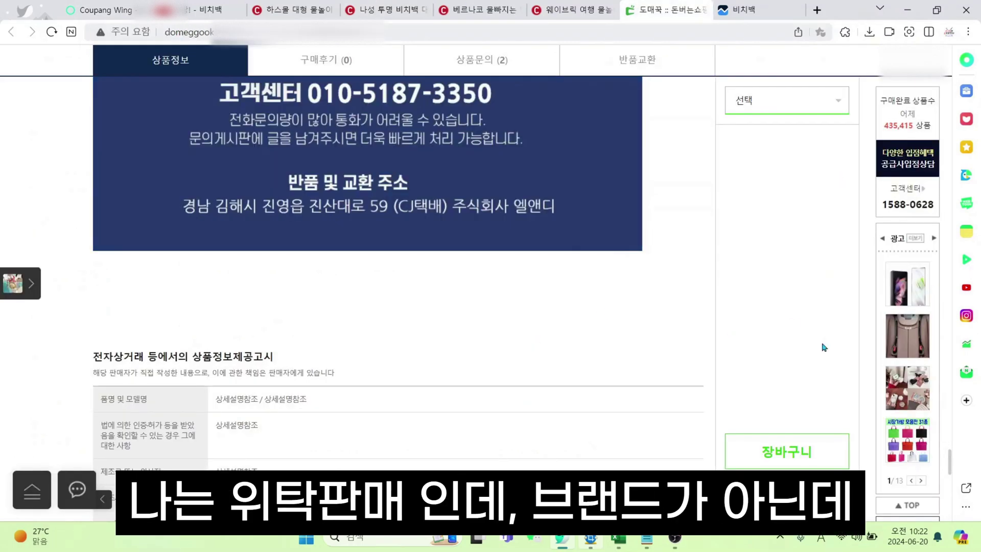
{"action": "left_click_drag", "start_coordinate": [951, 463], "coordinate": [945, 64]}
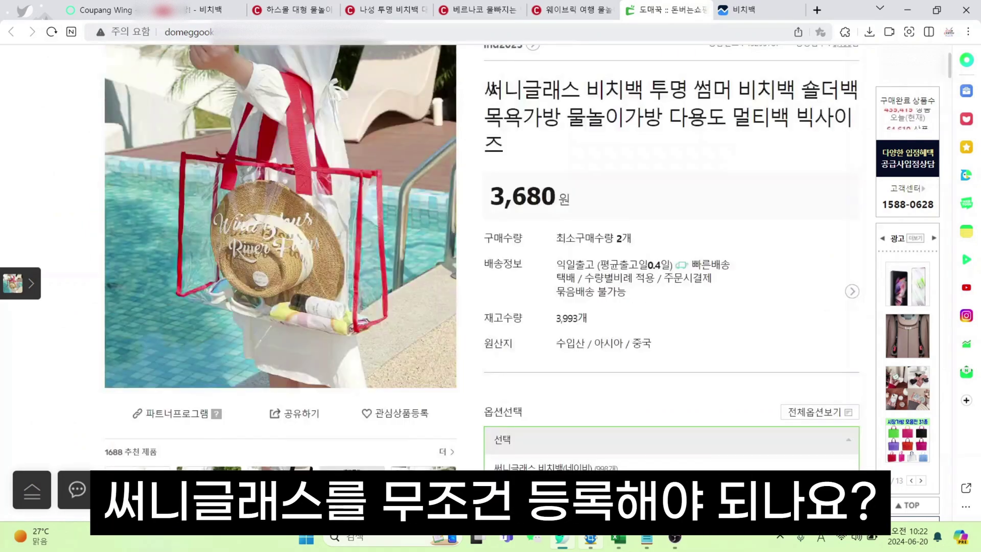
{"action": "scroll", "coordinate": [618, 130], "scroll_direction": "up", "scroll_amount": 3}
{"action": "scroll", "coordinate": [621, 367], "scroll_direction": "down", "scroll_amount": 15}
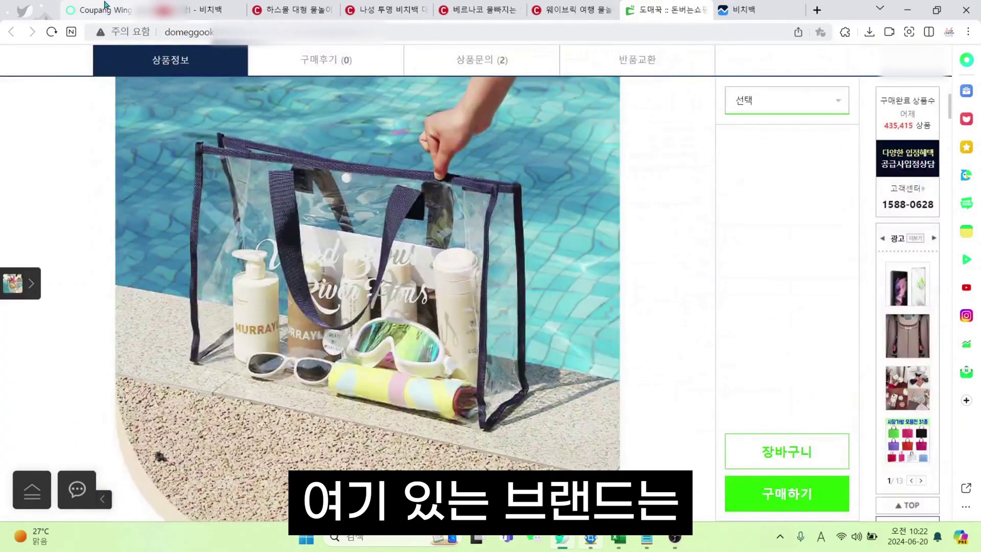
{"action": "left_click", "coordinate": [103, 10]}
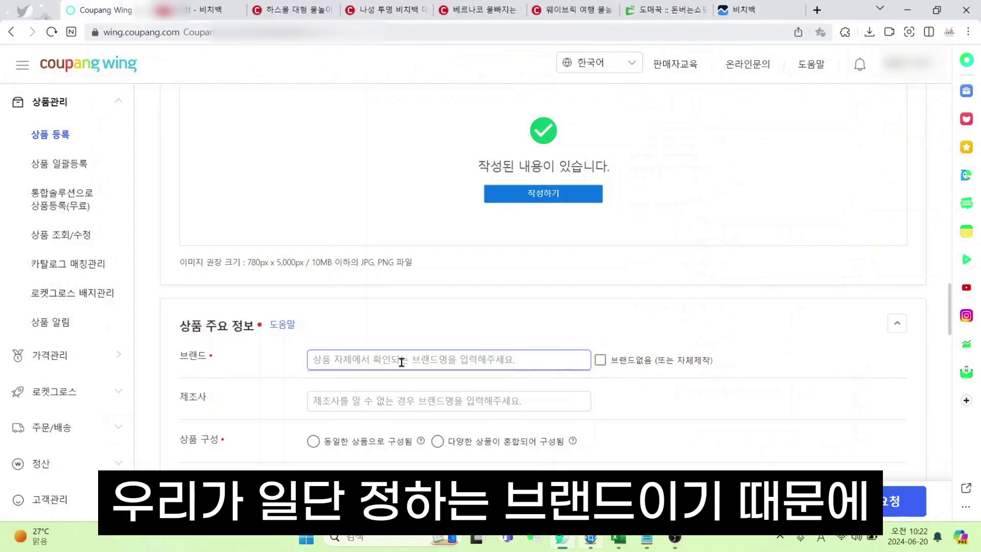
{"action": "left_click", "coordinate": [667, 10]}
{"action": "scroll", "coordinate": [548, 317], "scroll_direction": "down", "scroll_amount": 5}
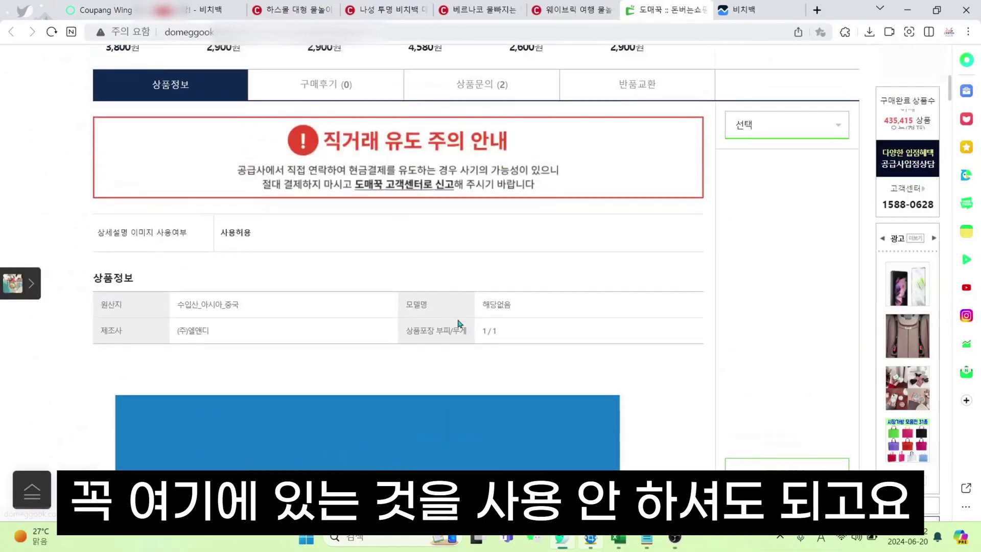
{"action": "scroll", "coordinate": [459, 323], "scroll_direction": "up", "scroll_amount": 2}
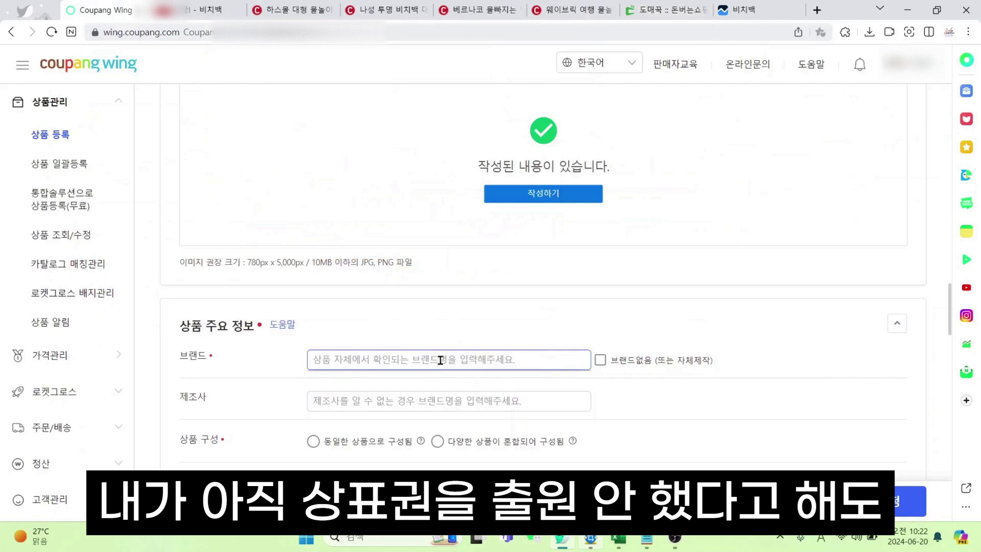
Enter 이맛쇼 as the brand and 이맛쇼 협력사 as the manufacturer
{"action": "type", "text": "이매"}
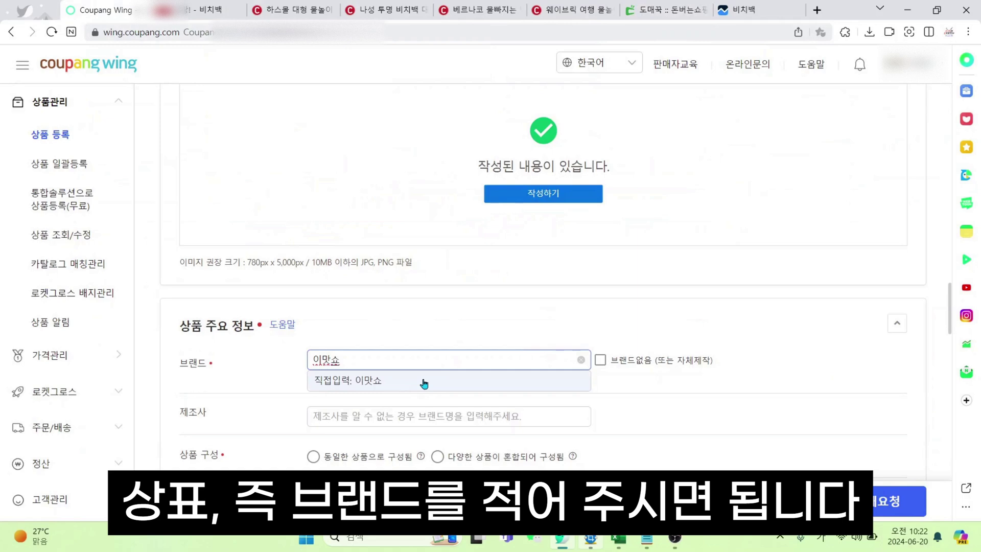
{"action": "left_click", "coordinate": [424, 381]}
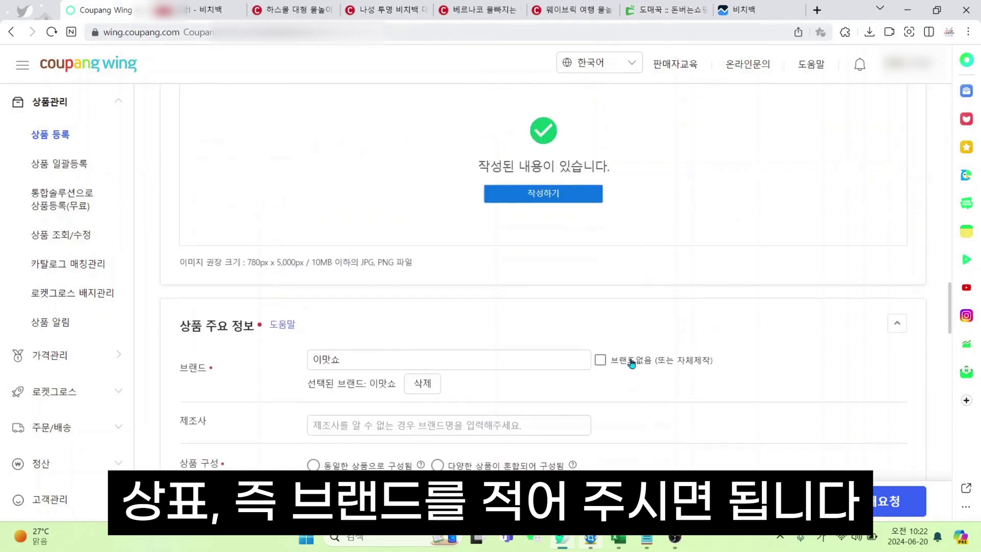
{"action": "left_click_drag", "start_coordinate": [206, 370], "coordinate": [255, 383]}
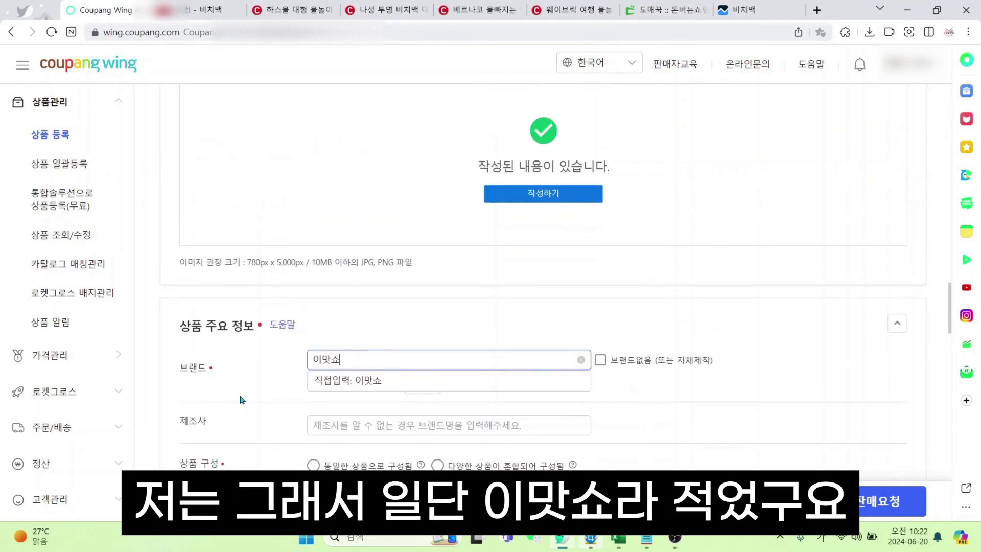
{"action": "left_click", "coordinate": [357, 381]}
{"action": "left_click", "coordinate": [424, 425]}
{"action": "scroll", "coordinate": [658, 310], "scroll_direction": "down", "scroll_amount": 2}
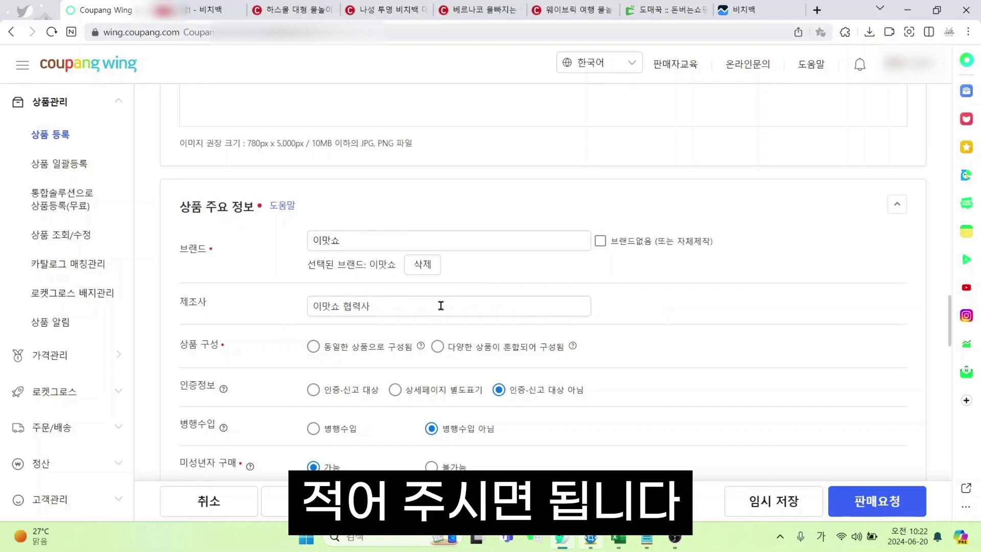
{"action": "scroll", "coordinate": [440, 306], "scroll_direction": "down", "scroll_amount": 2}
{"action": "mouse_move", "coordinate": [573, 228]}
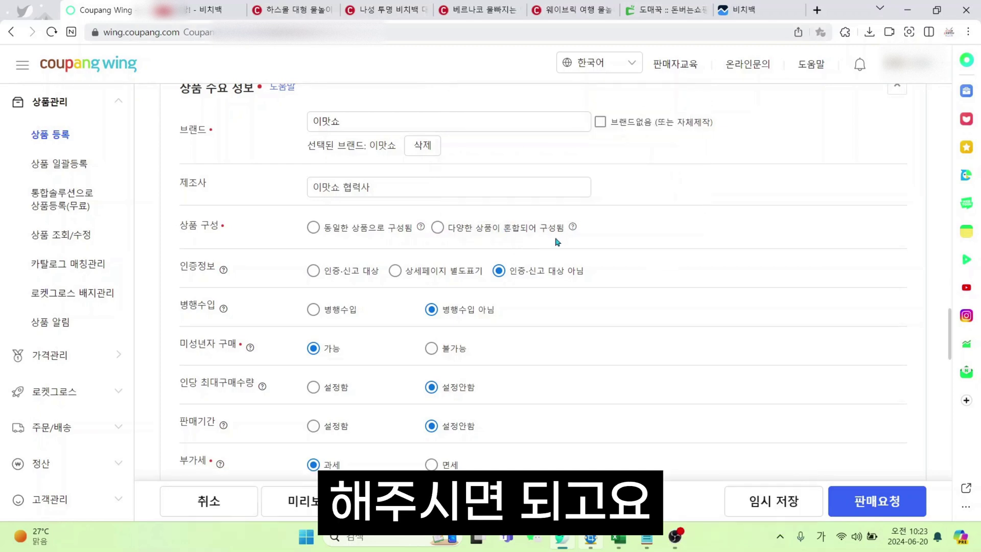
Mark 상품 구성 as 동일한 상품으로 구성됨, checking the wholesale info table and 비치백 results
{"action": "left_click", "coordinate": [314, 228]}
{"action": "mouse_move", "coordinate": [423, 232]}
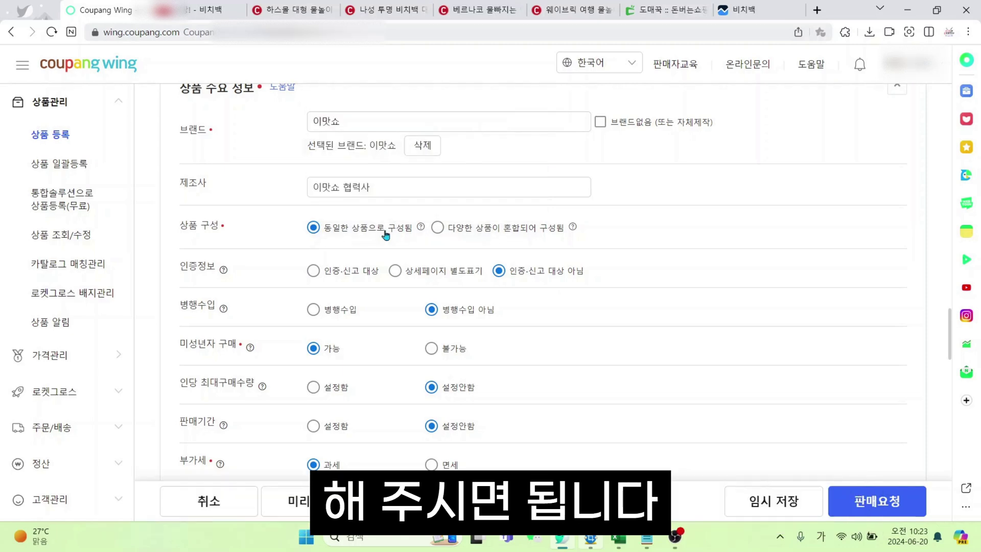
{"action": "scroll", "coordinate": [386, 240], "scroll_direction": "down", "scroll_amount": 2}
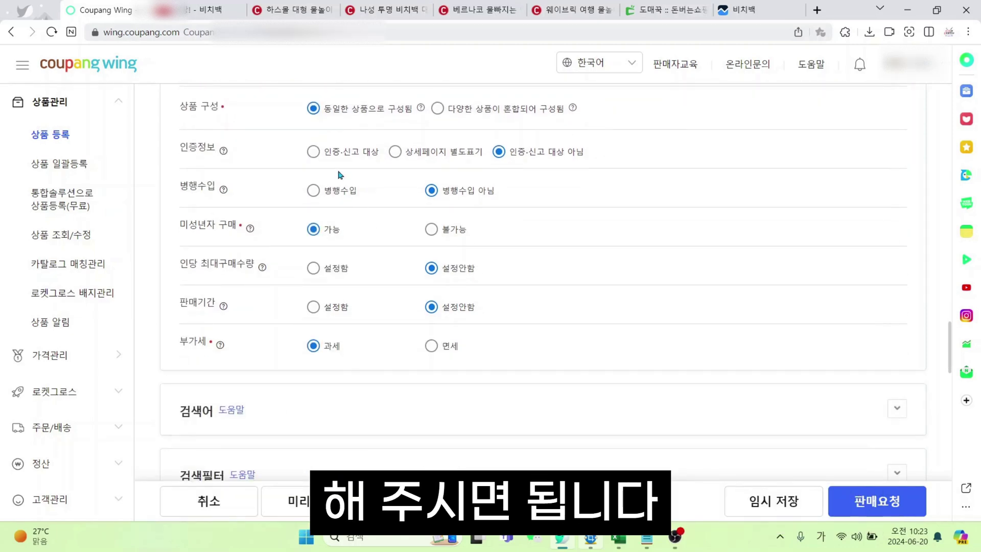
{"action": "left_click", "coordinate": [664, 9]}
{"action": "scroll", "coordinate": [562, 400], "scroll_direction": "down", "scroll_amount": 5}
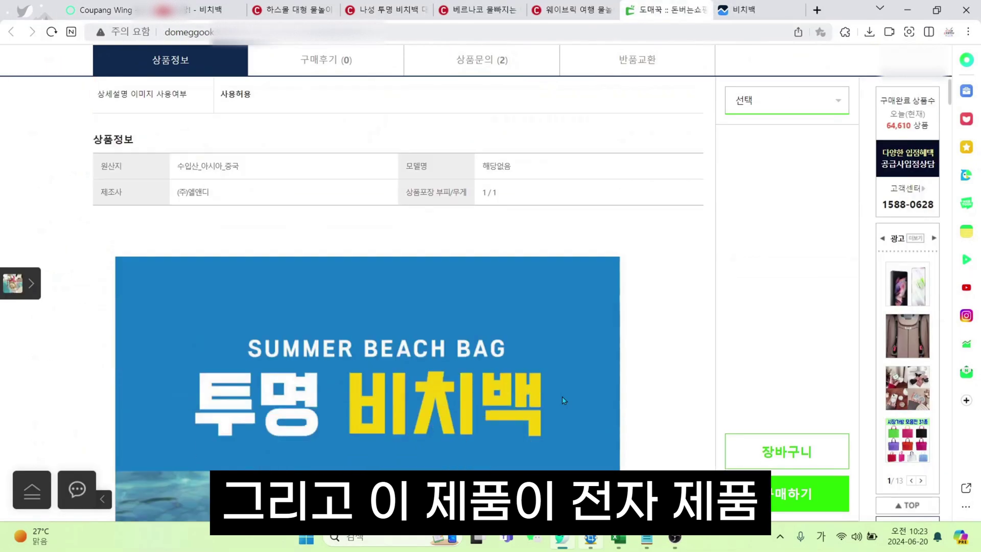
{"action": "scroll", "coordinate": [562, 397], "scroll_direction": "down", "scroll_amount": 5}
{"action": "left_click", "coordinate": [215, 9]}
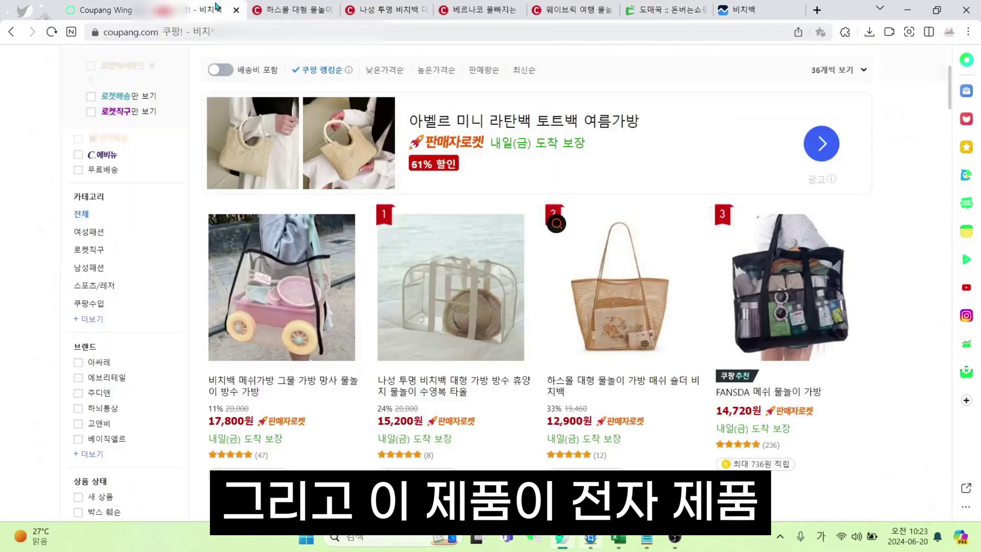
{"action": "left_click", "coordinate": [115, 7]}
Try 인증·신고 대상 with its certification list, then revert to 인증·신고 대상 아님
{"action": "scroll", "coordinate": [396, 139], "scroll_direction": "up", "scroll_amount": 2}
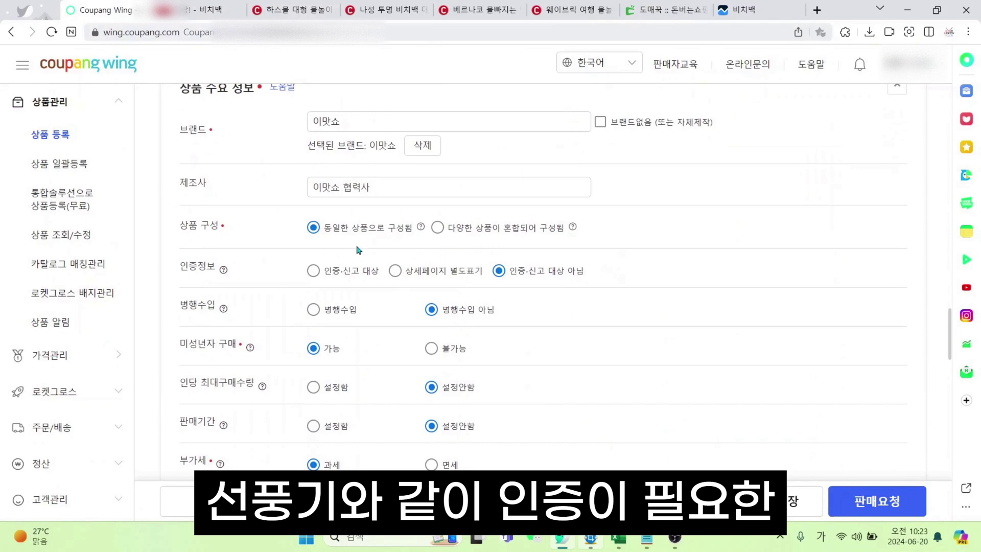
{"action": "left_click", "coordinate": [356, 276]}
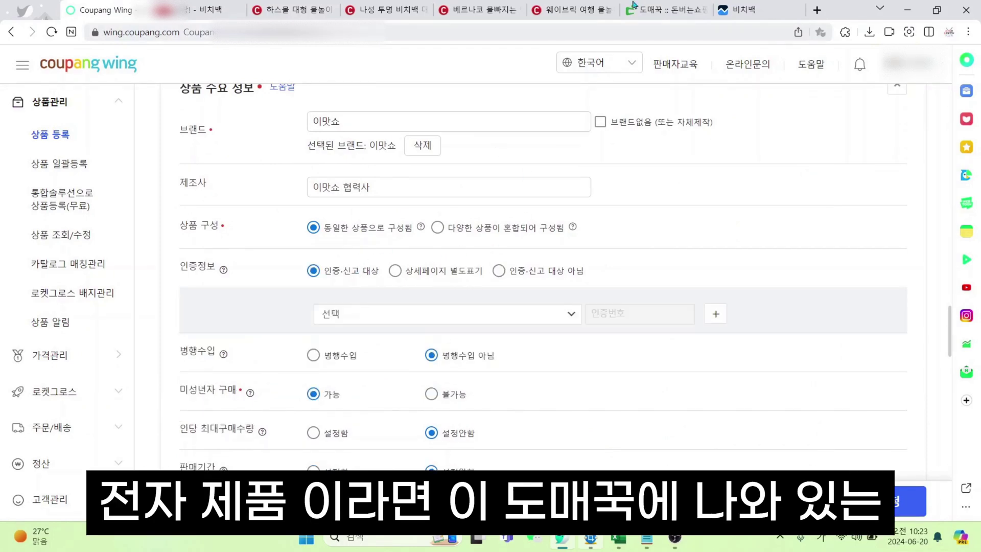
{"action": "scroll", "coordinate": [542, 424], "scroll_direction": "down", "scroll_amount": 2}
{"action": "left_click", "coordinate": [411, 198]}
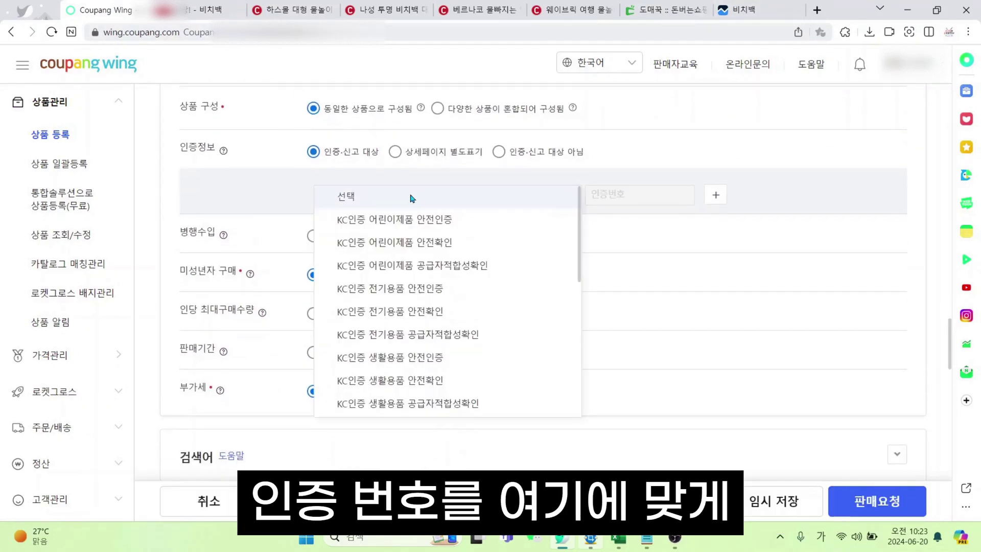
{"action": "scroll", "coordinate": [442, 358], "scroll_direction": "down", "scroll_amount": 3}
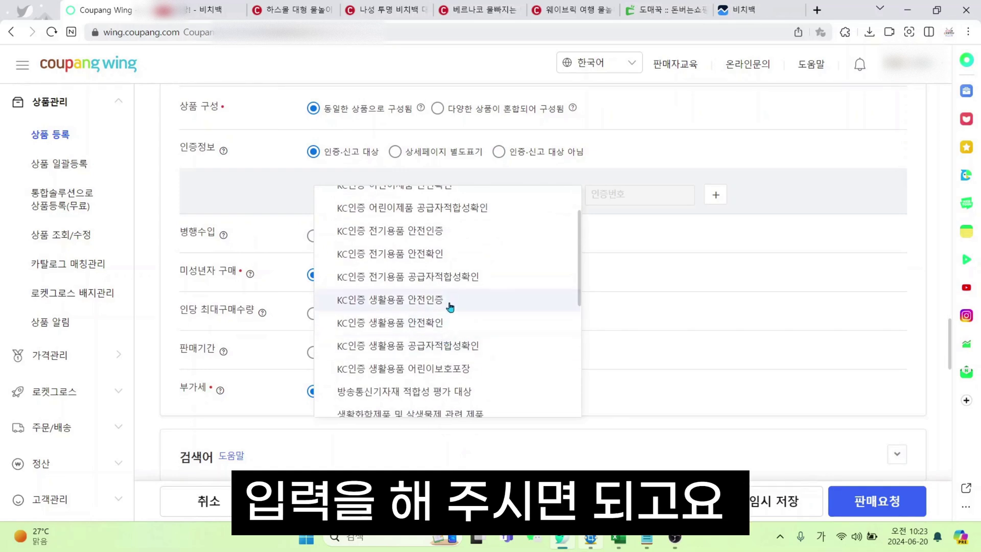
{"action": "left_click", "coordinate": [670, 153]}
{"action": "scroll", "coordinate": [508, 206], "scroll_direction": "up", "scroll_amount": 2}
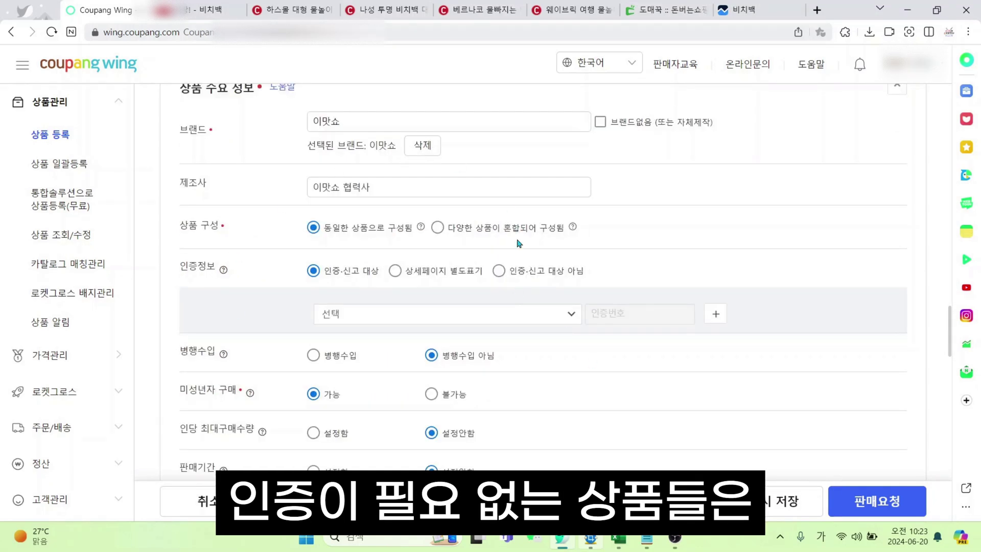
{"action": "left_click", "coordinate": [499, 271]}
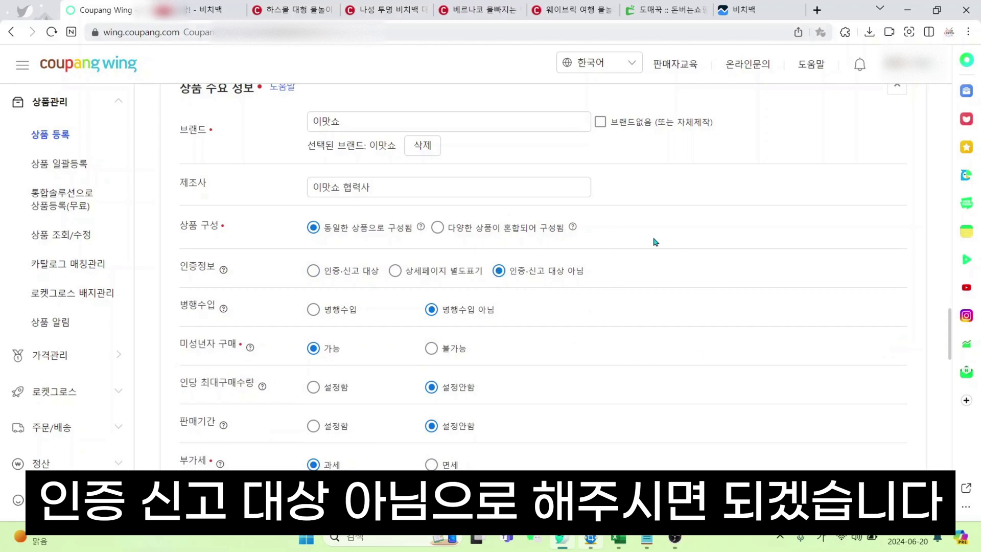
Allow minors to buy, leave purchase limit and sales period unset, and set VAT to 과세
{"action": "scroll", "coordinate": [651, 245], "scroll_direction": "down", "scroll_amount": 2}
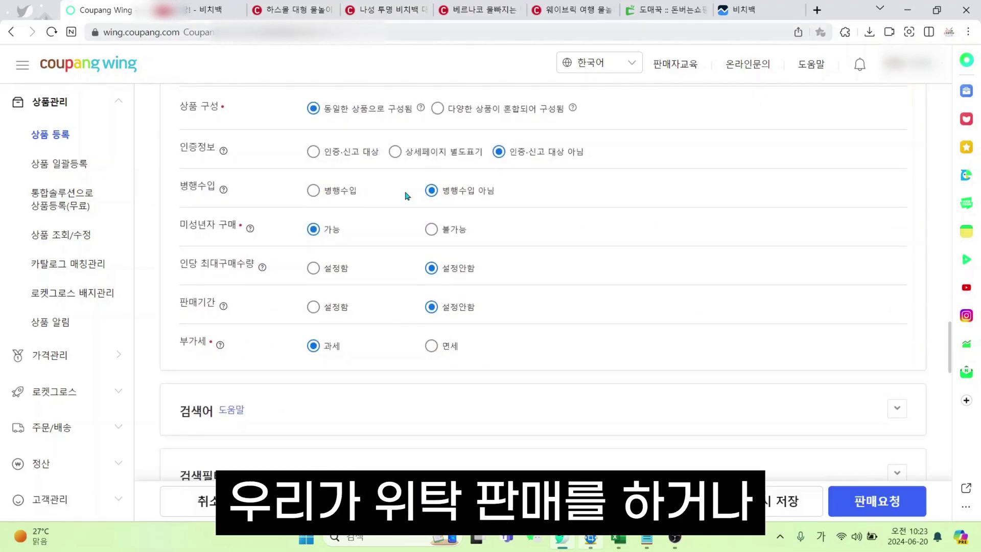
{"action": "scroll", "coordinate": [384, 363], "scroll_direction": "up", "scroll_amount": 2}
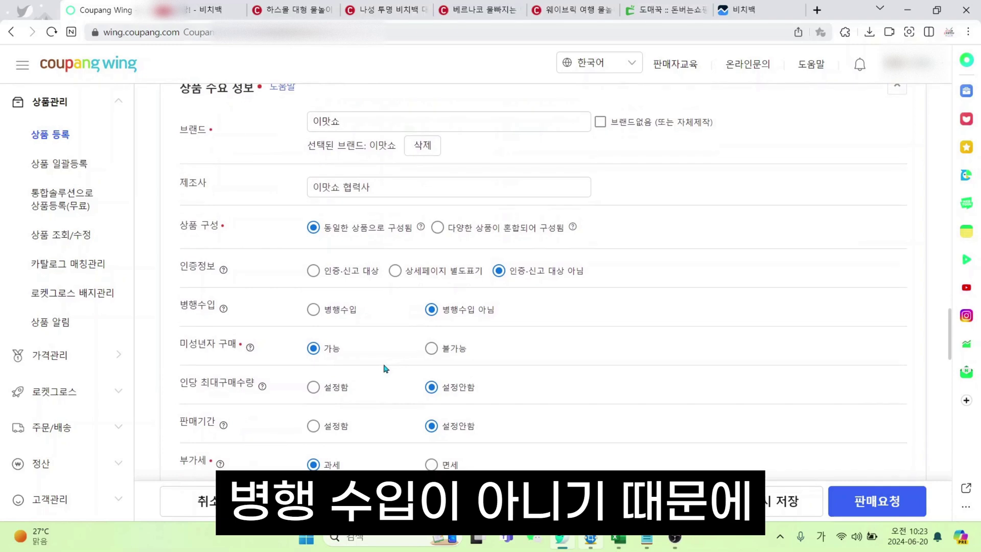
{"action": "left_click_drag", "start_coordinate": [421, 313], "coordinate": [494, 311]}
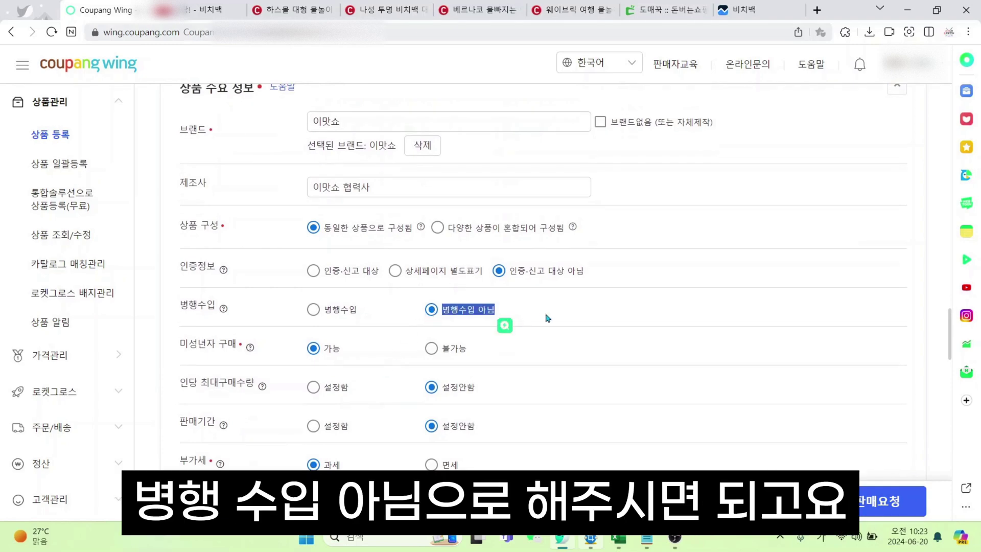
{"action": "left_click", "coordinate": [547, 317]}
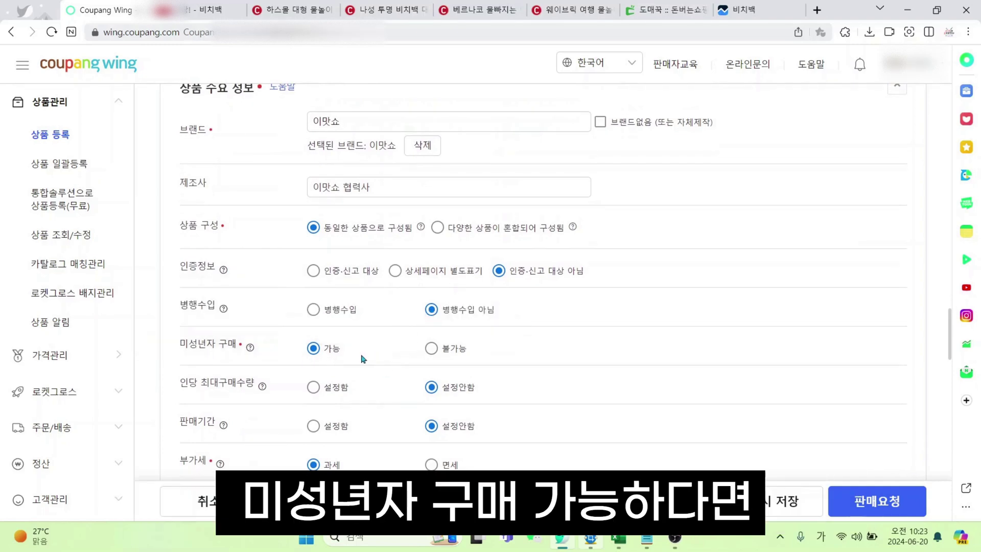
{"action": "scroll", "coordinate": [376, 306], "scroll_direction": "down", "scroll_amount": 2}
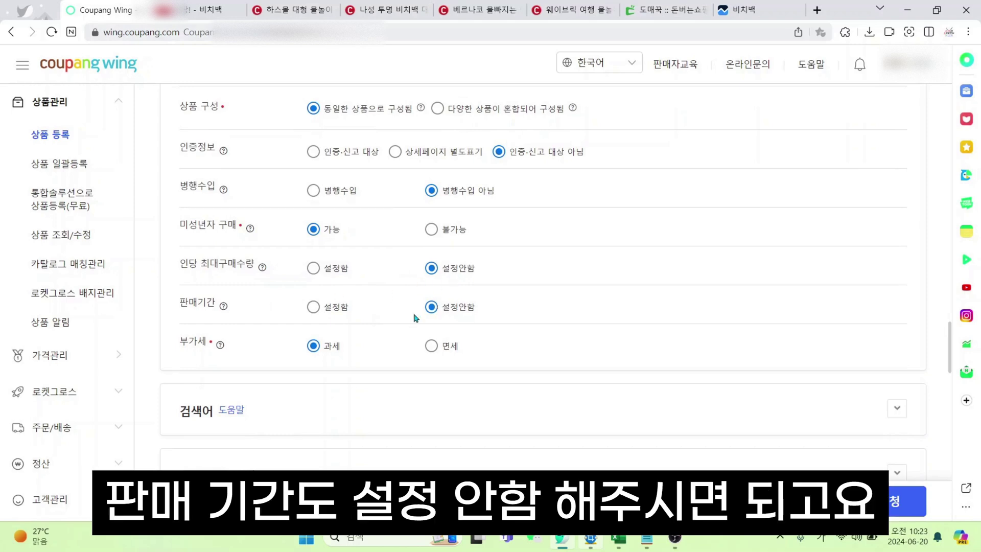
{"action": "scroll", "coordinate": [415, 318], "scroll_direction": "down", "scroll_amount": 2}
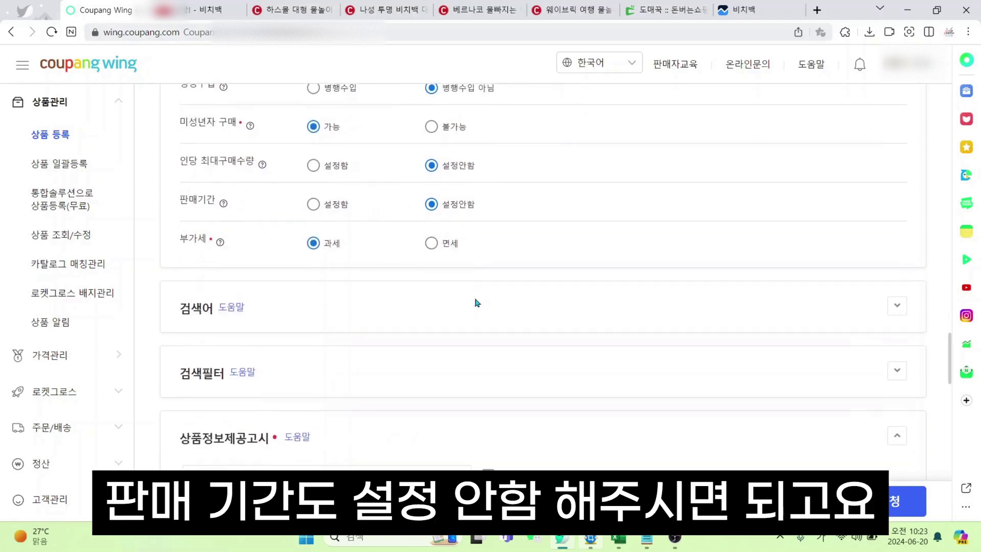
{"action": "left_click_drag", "start_coordinate": [333, 245], "coordinate": [304, 240]}
{"action": "left_click", "coordinate": [378, 242]}
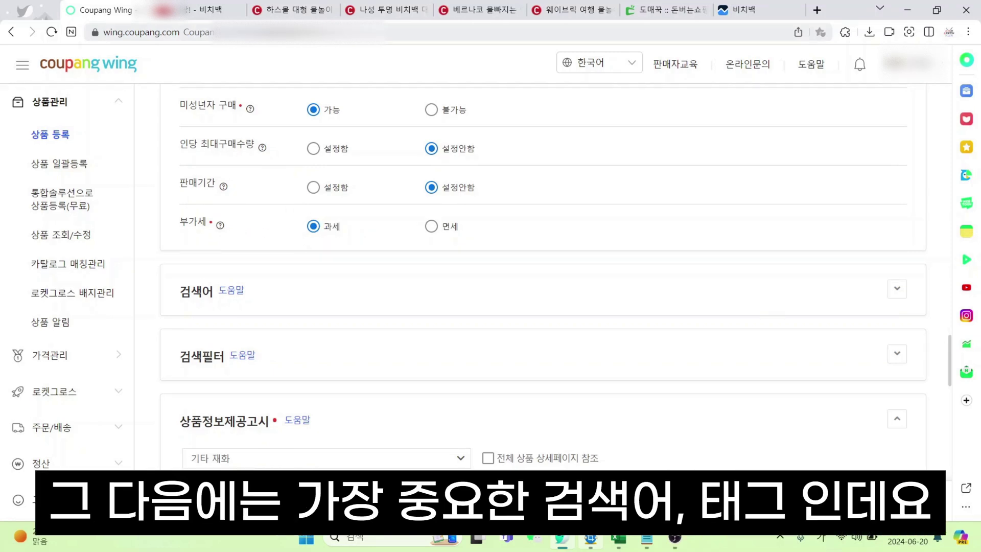
Expand the 검색어 section and focus its 태그 field, then edit Coupang's 비치백 search query
{"action": "left_click", "coordinate": [896, 288]}
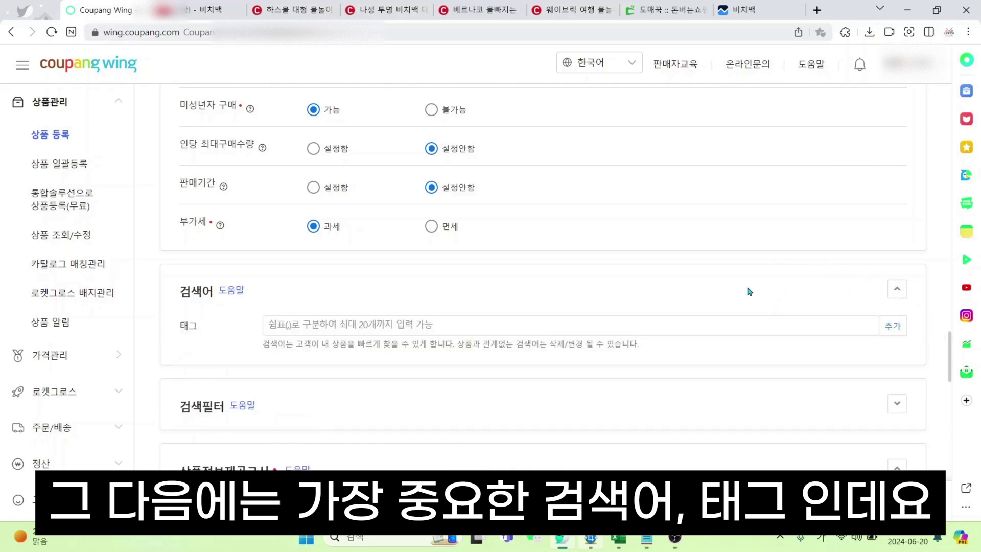
{"action": "left_click", "coordinate": [381, 330]}
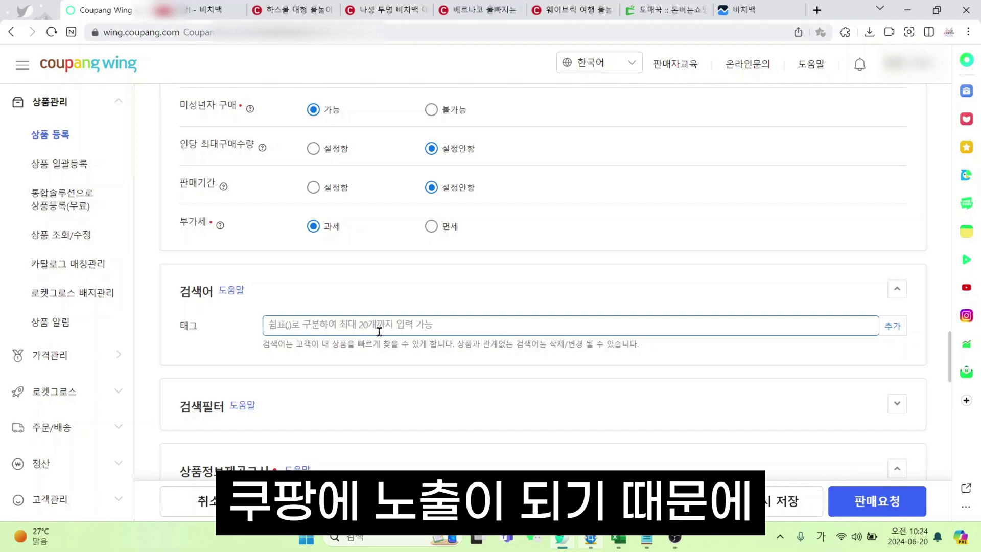
{"action": "left_click", "coordinate": [205, 11]}
{"action": "scroll", "coordinate": [456, 156], "scroll_direction": "up", "scroll_amount": 5}
{"action": "left_click", "coordinate": [388, 139]}
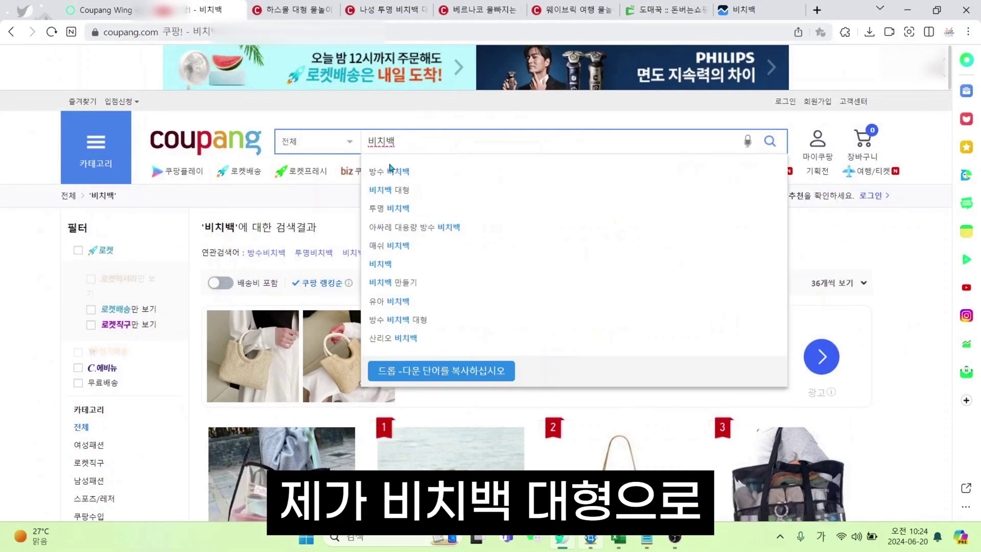
Search Coupang for 비치백 대형 and browse through the results
{"action": "type", "text": "대형"}
{"action": "key", "text": "Return"}
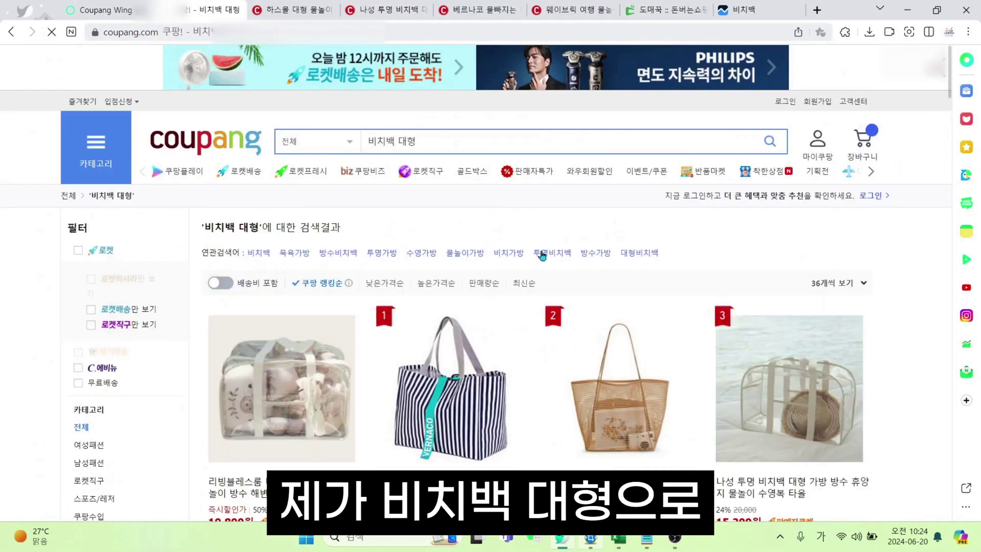
{"action": "scroll", "coordinate": [498, 215], "scroll_direction": "down", "scroll_amount": 2}
{"action": "scroll", "coordinate": [494, 219], "scroll_direction": "down", "scroll_amount": 2}
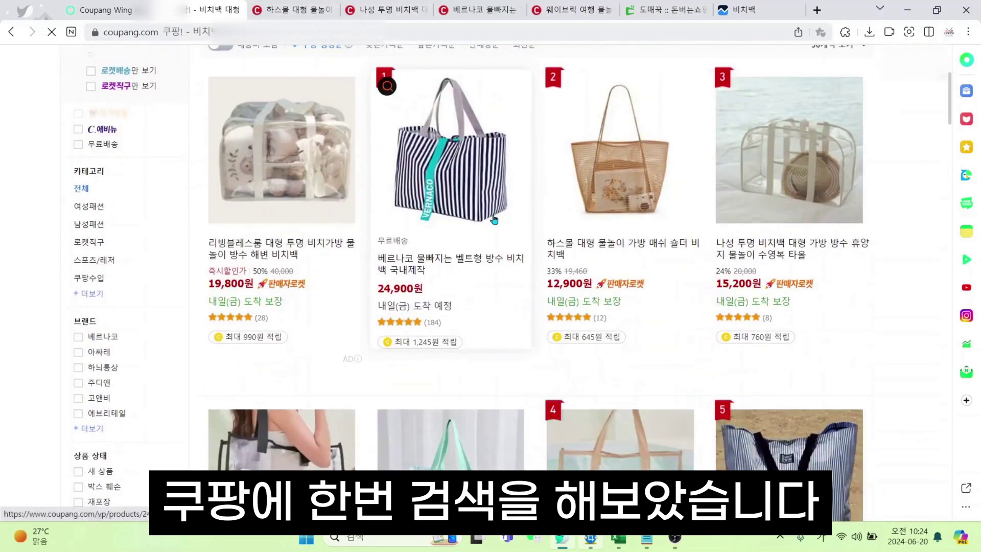
{"action": "scroll", "coordinate": [630, 223], "scroll_direction": "down", "scroll_amount": 6}
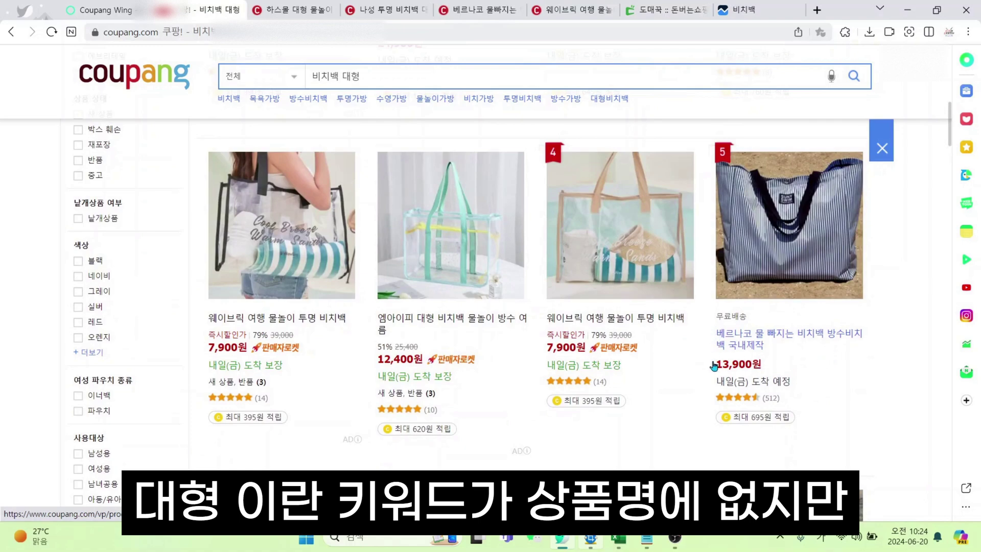
{"action": "scroll", "coordinate": [688, 357], "scroll_direction": "down", "scroll_amount": 7}
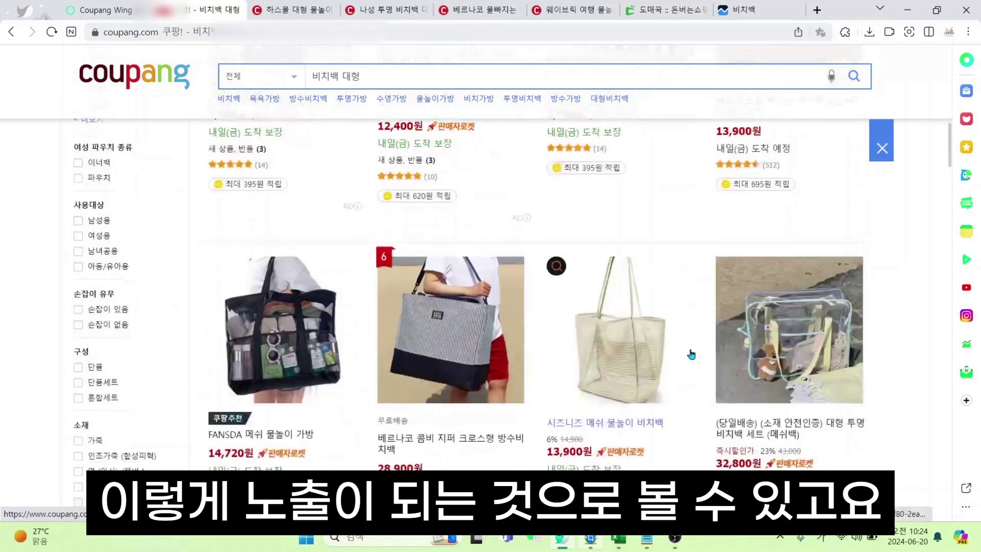
{"action": "scroll", "coordinate": [697, 360], "scroll_direction": "up", "scroll_amount": 4}
{"action": "scroll", "coordinate": [726, 314], "scroll_direction": "down", "scroll_amount": 4}
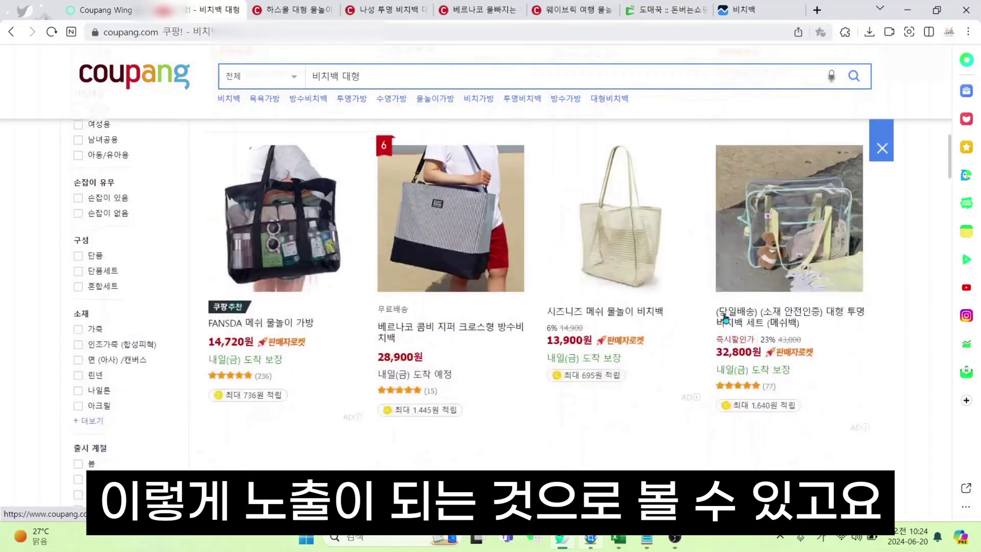
{"action": "scroll", "coordinate": [724, 305], "scroll_direction": "down", "scroll_amount": 13}
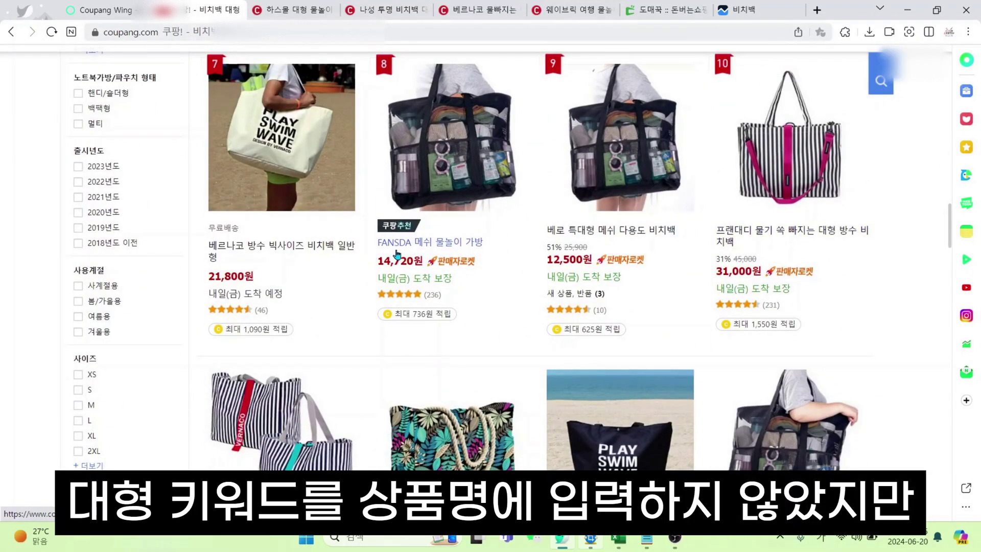
{"action": "scroll", "coordinate": [472, 253], "scroll_direction": "down", "scroll_amount": 2}
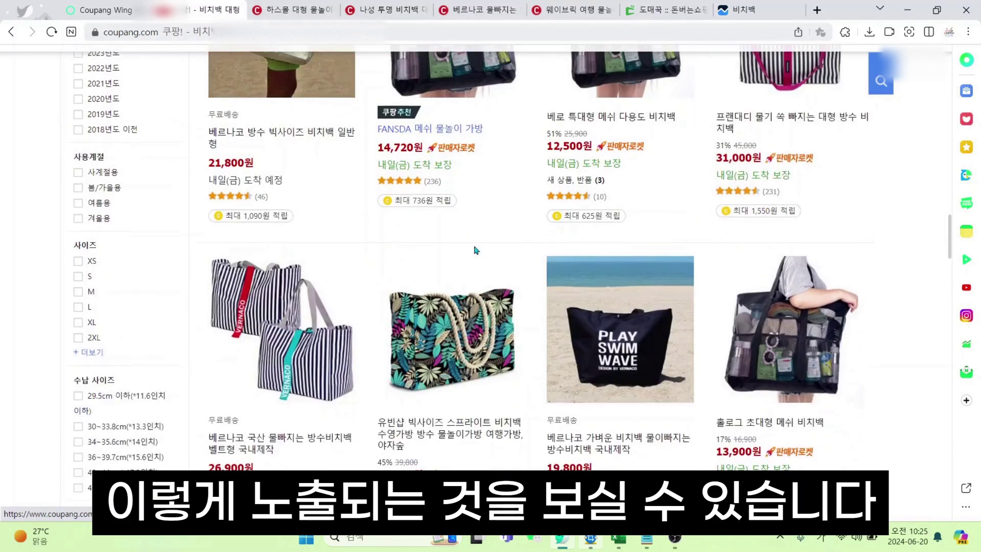
Return to the Coupang Wing form with the 검색어 태그 field focused
{"action": "left_click", "coordinate": [108, 10]}
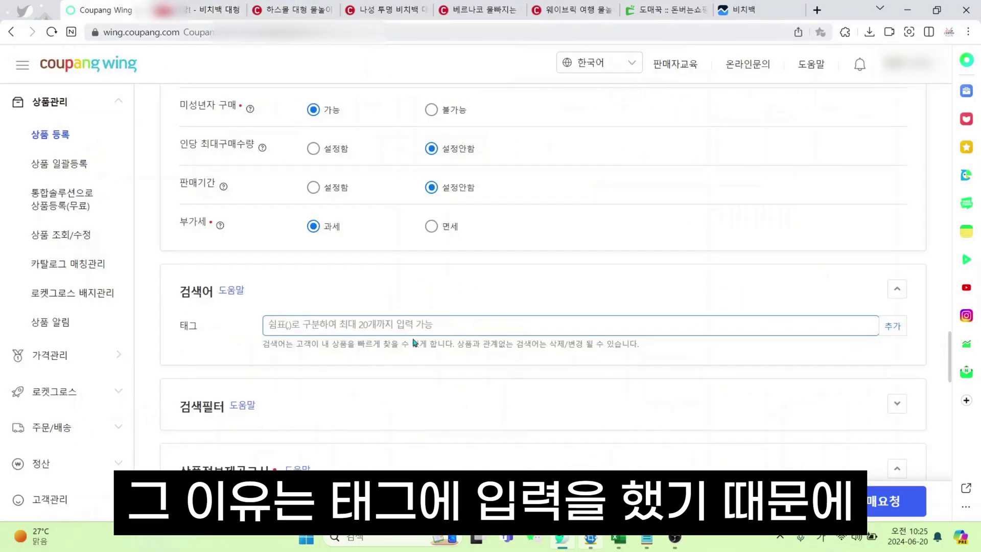
{"action": "left_click", "coordinate": [174, 335]}
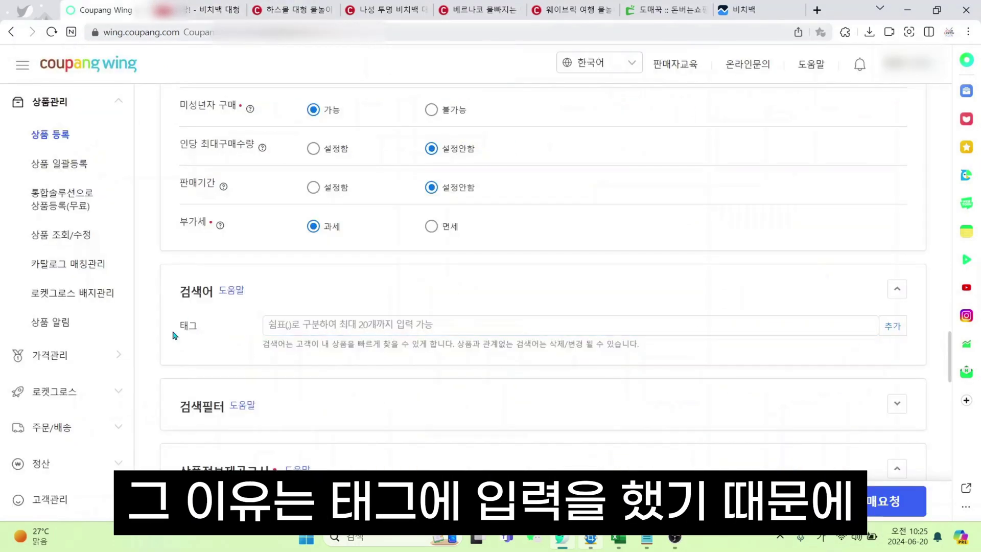
{"action": "left_click", "coordinate": [270, 318]}
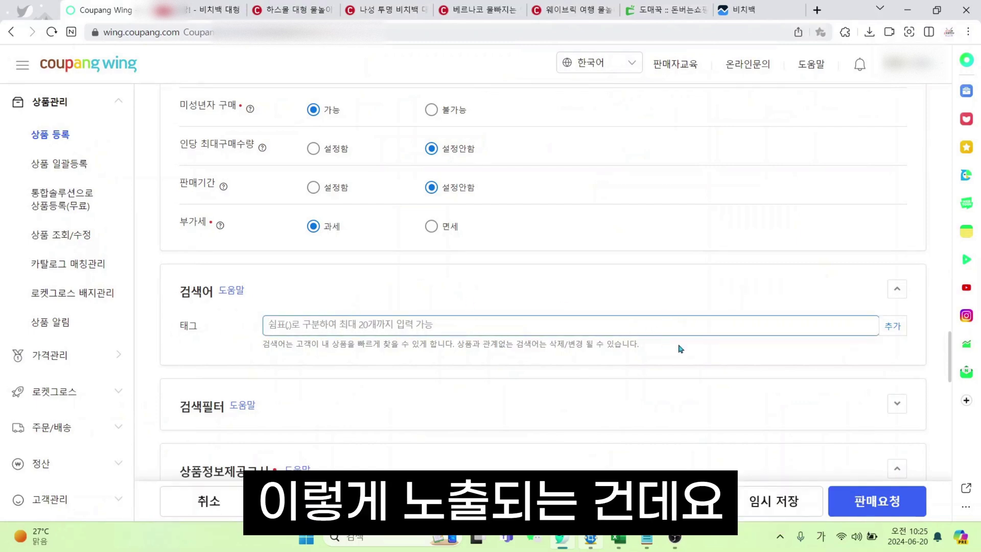
{"action": "scroll", "coordinate": [682, 342], "scroll_direction": "up", "scroll_amount": 3}
{"action": "scroll", "coordinate": [685, 338], "scroll_direction": "down", "scroll_amount": 3}
{"action": "scroll", "coordinate": [664, 335], "scroll_direction": "up", "scroll_amount": 3}
{"action": "scroll", "coordinate": [605, 331], "scroll_direction": "down", "scroll_amount": 3}
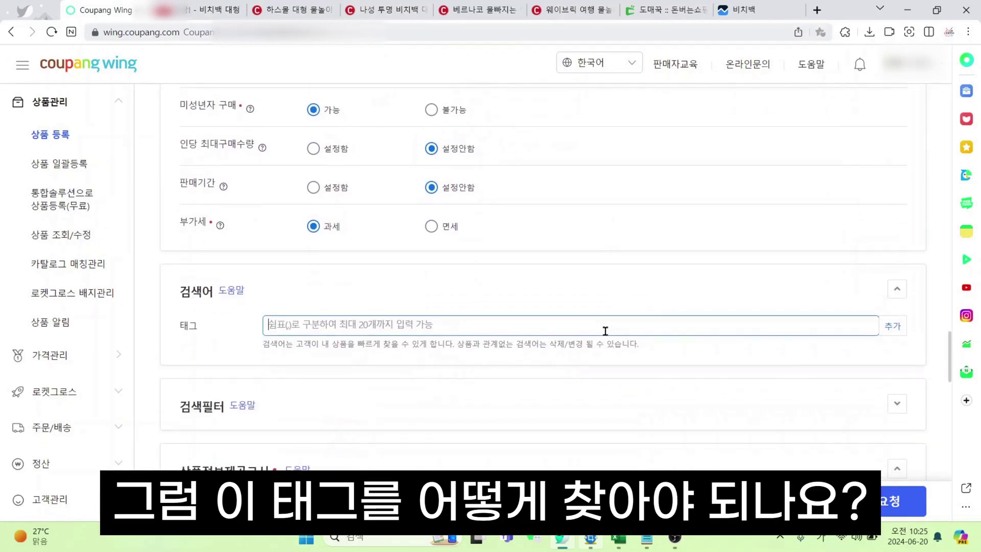
Check itemscout's keyword analysis for 비치백, then return to the registration form
{"action": "left_click", "coordinate": [754, 7]}
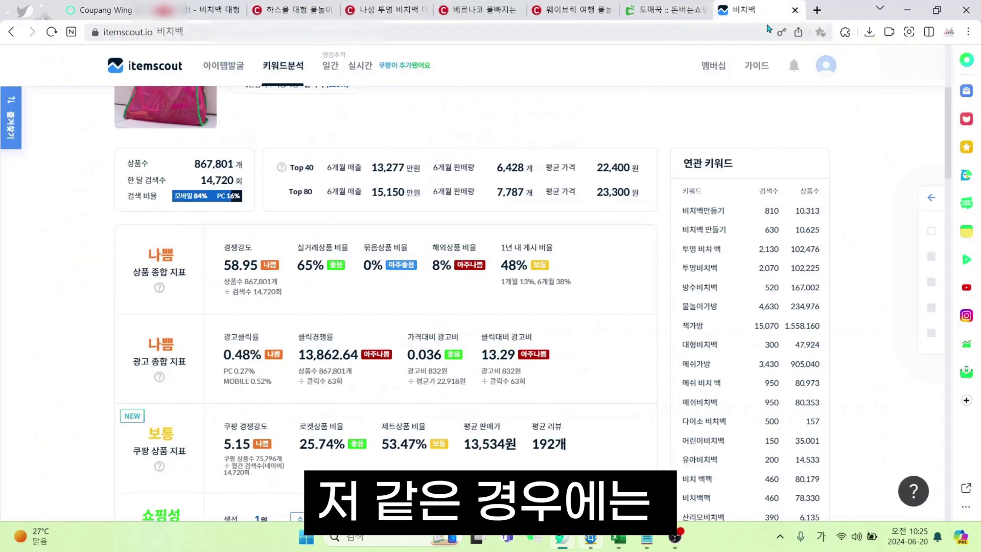
{"action": "scroll", "coordinate": [919, 409], "scroll_direction": "down", "scroll_amount": 2}
{"action": "scroll", "coordinate": [919, 409], "scroll_direction": "up", "scroll_amount": 2}
{"action": "scroll", "coordinate": [916, 407], "scroll_direction": "down", "scroll_amount": 2}
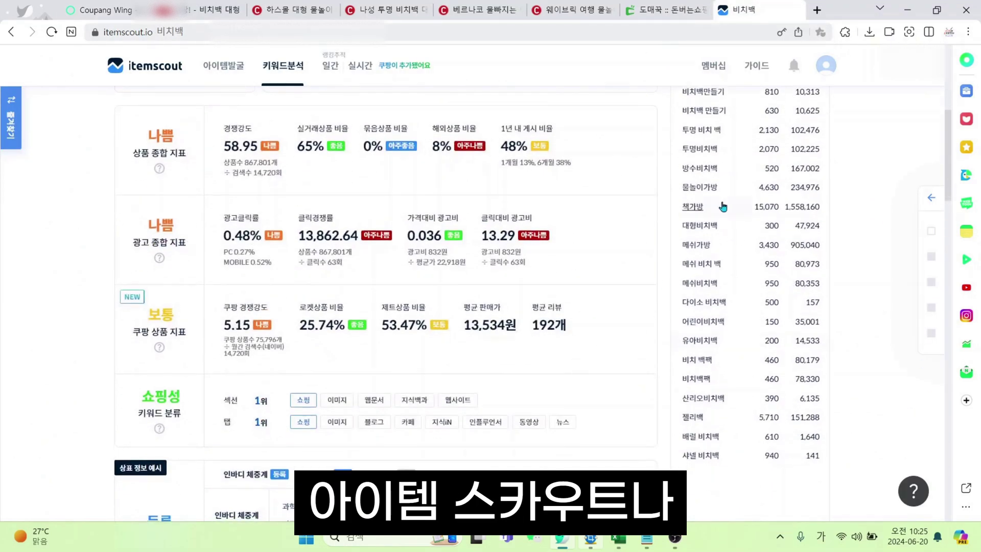
{"action": "left_click", "coordinate": [99, 9]}
{"action": "scroll", "coordinate": [401, 399], "scroll_direction": "up", "scroll_amount": 5}
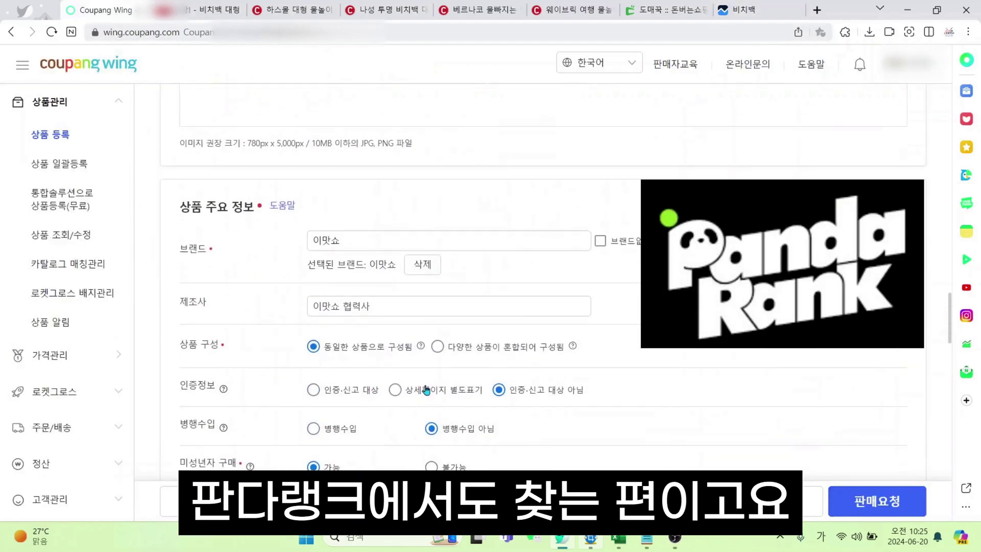
{"action": "scroll", "coordinate": [434, 378], "scroll_direction": "down", "scroll_amount": 5}
{"action": "scroll", "coordinate": [460, 355], "scroll_direction": "up", "scroll_amount": 5}
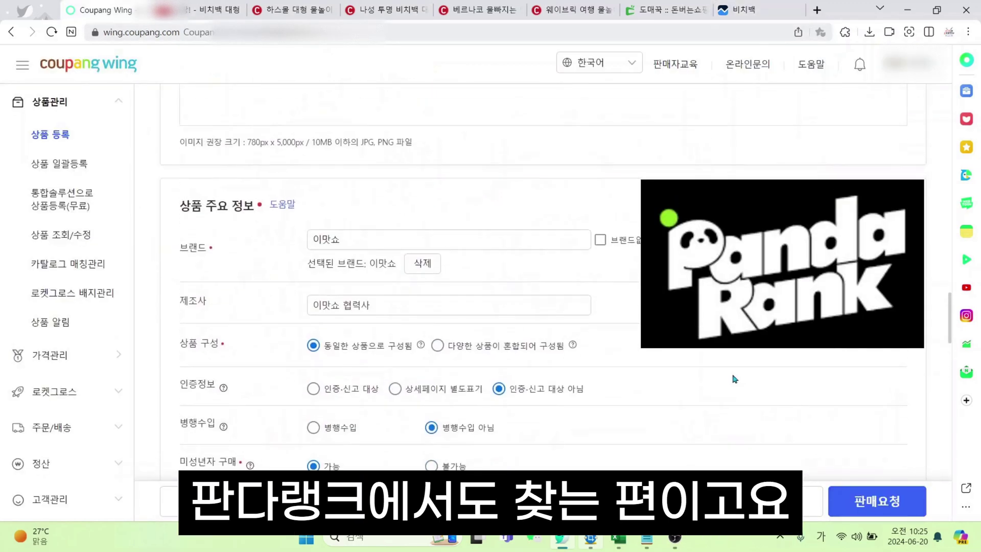
{"action": "scroll", "coordinate": [459, 355], "scroll_direction": "down", "scroll_amount": 6}
Search 비치백 on Coupang, highlight the 연관검색어 row, and bring up the Notepad tag list
{"action": "type", "text": "치백"}
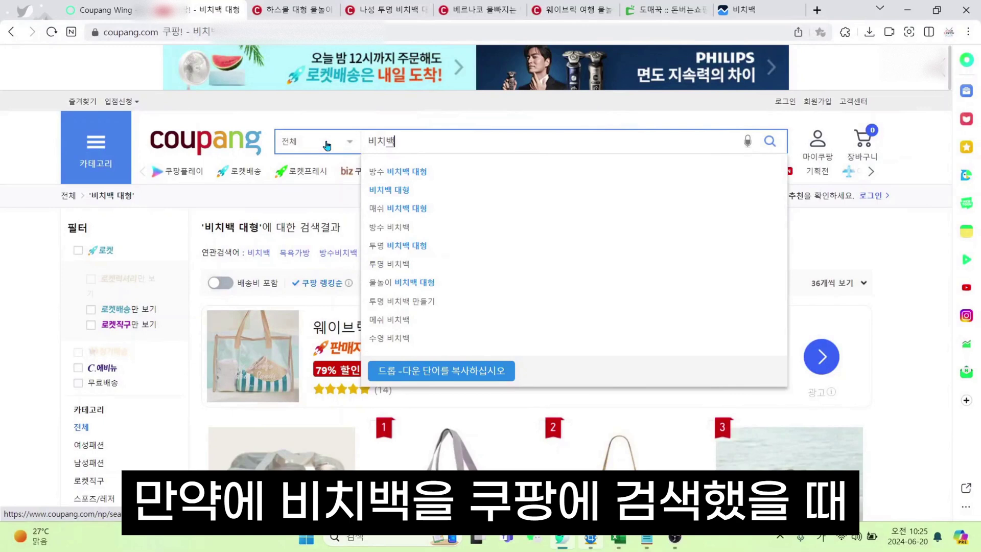
{"action": "left_click", "coordinate": [457, 144]}
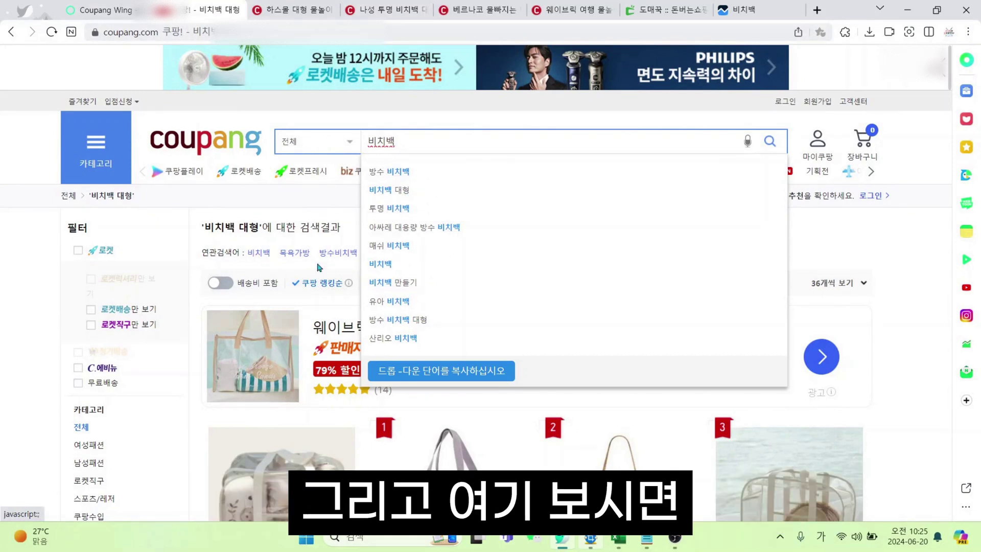
{"action": "left_click", "coordinate": [243, 206]}
{"action": "left_click_drag", "start_coordinate": [245, 254], "coordinate": [528, 262]}
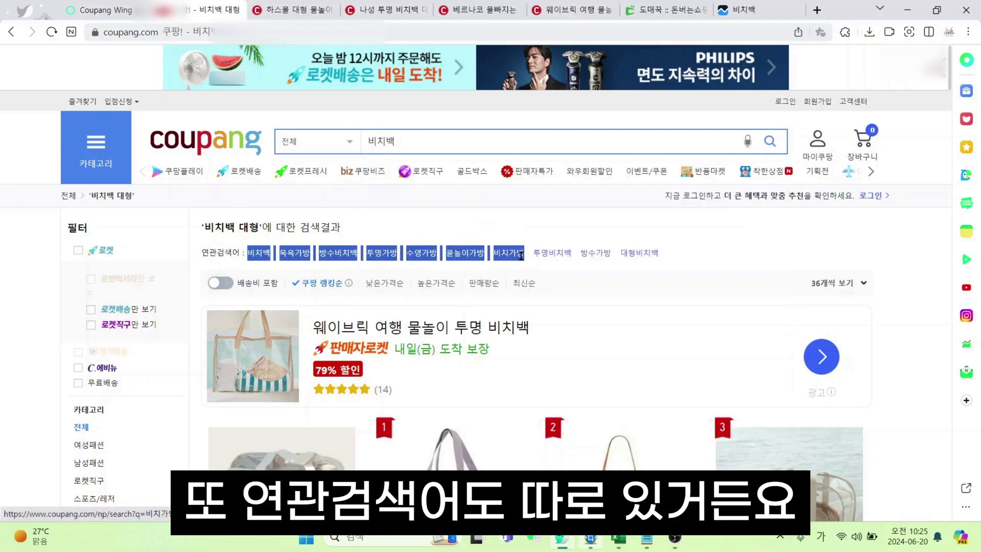
{"action": "left_click", "coordinate": [724, 255]}
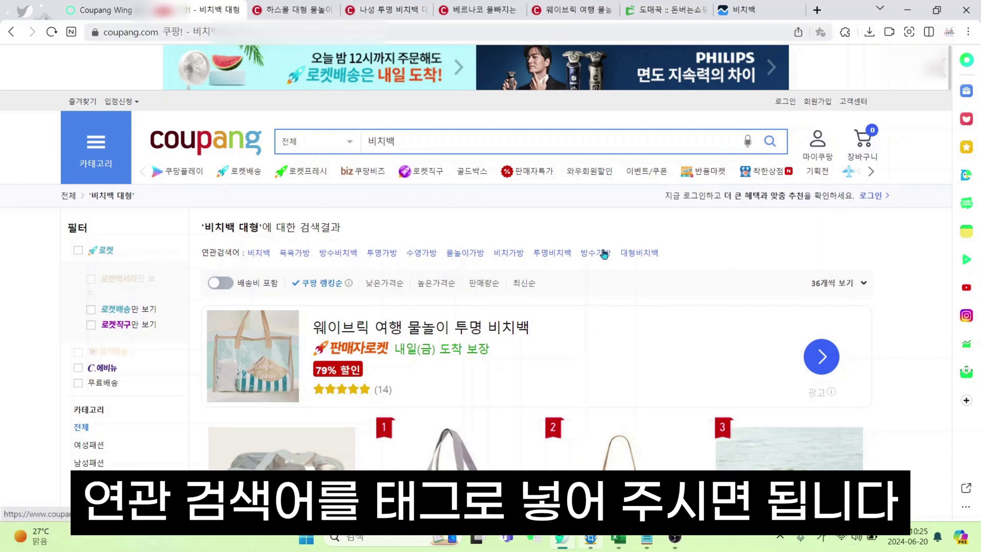
{"action": "mouse_move", "coordinate": [648, 543]}
{"action": "left_click", "coordinate": [699, 445]}
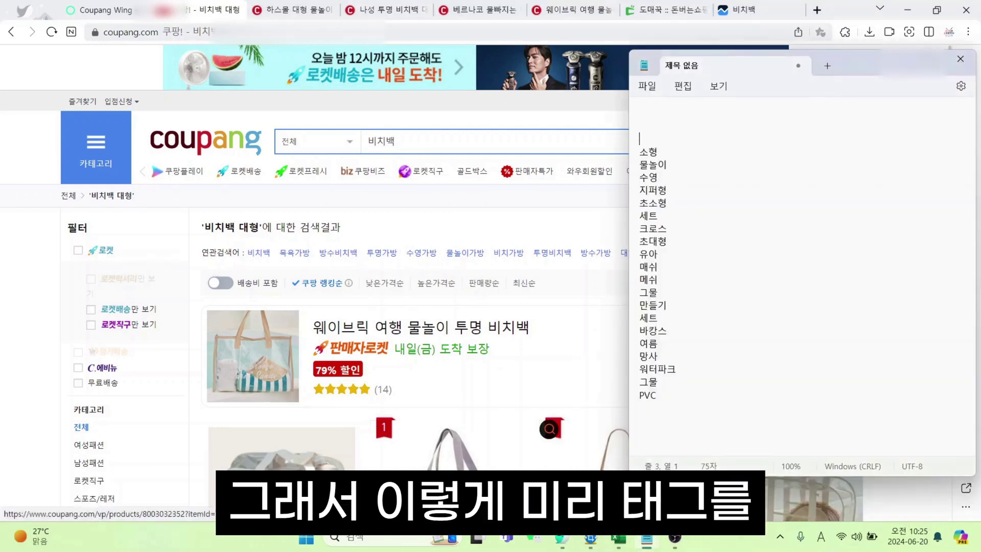
Arrange the Notepad tag list and browser so the registration form is in front
{"action": "left_click_drag", "start_coordinate": [858, 61], "coordinate": [949, 92]}
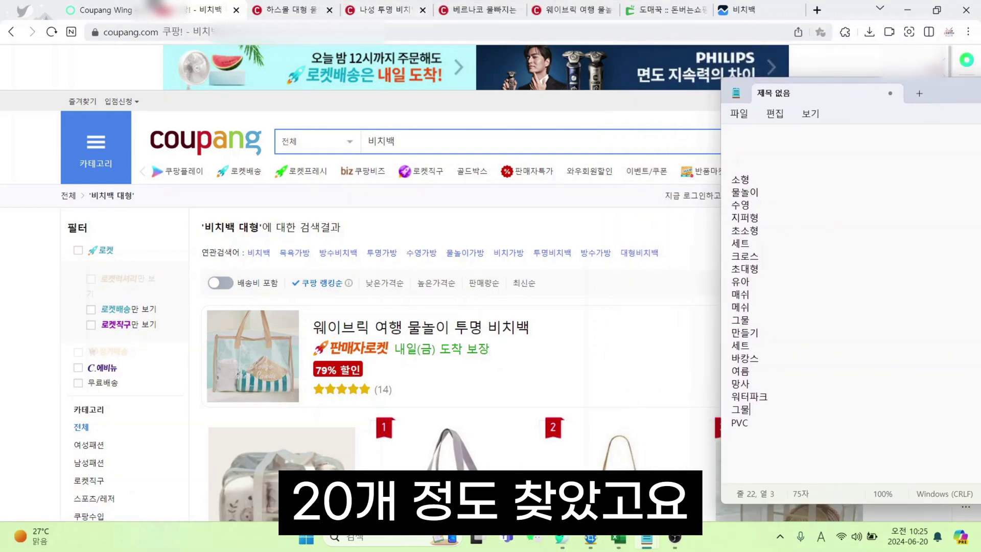
{"action": "left_click", "coordinate": [103, 8]}
{"action": "left_click", "coordinate": [647, 538]}
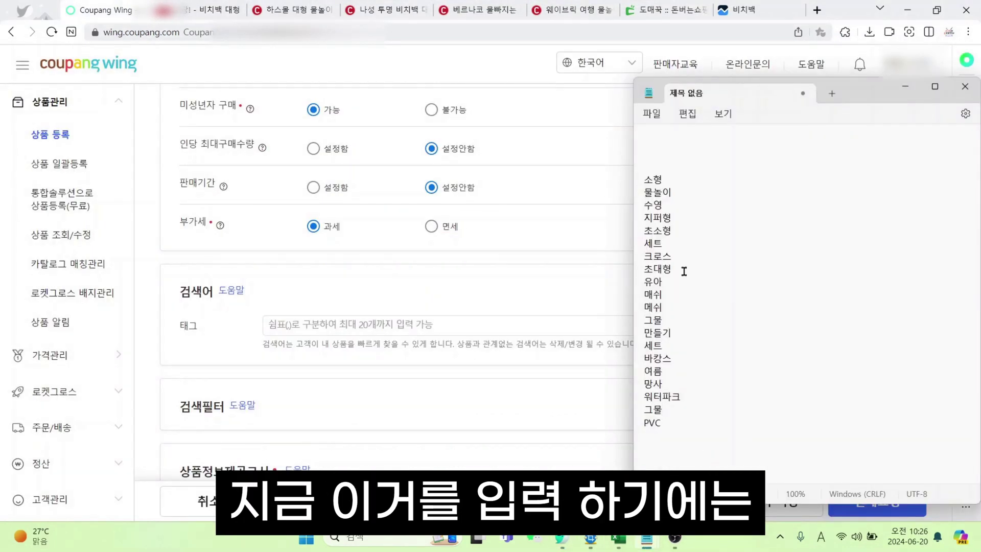
{"action": "left_click", "coordinate": [388, 310]}
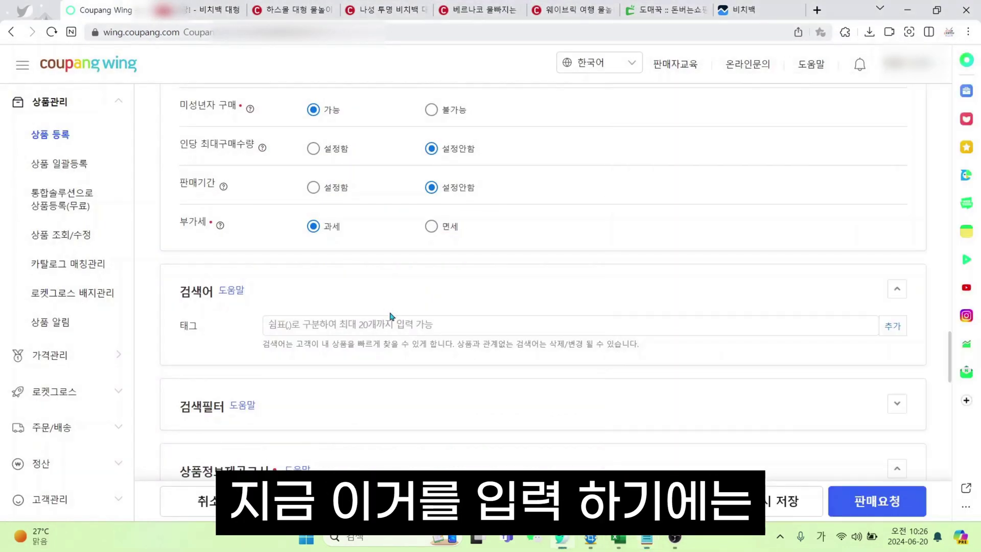
{"action": "left_click", "coordinate": [648, 540]}
{"action": "left_click", "coordinate": [696, 469]}
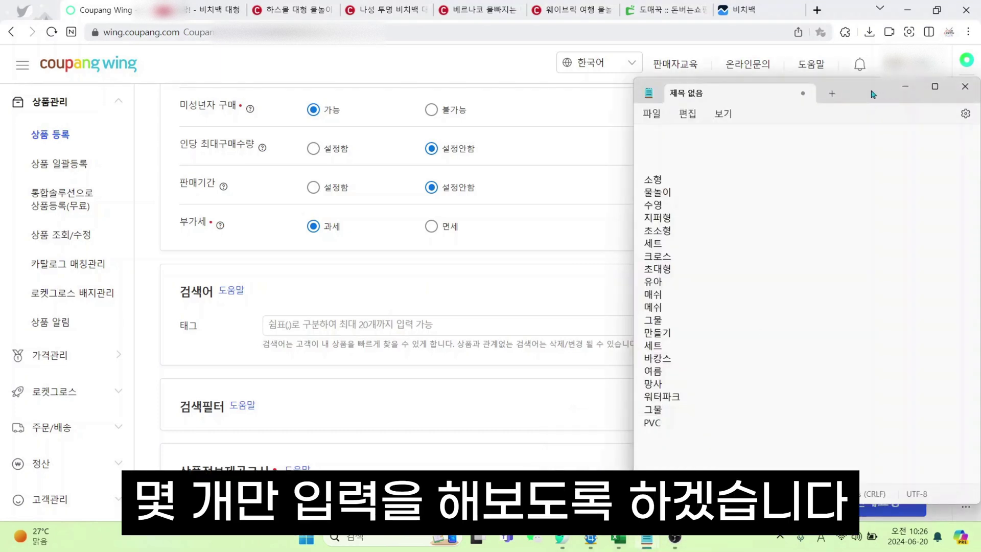
{"action": "left_click", "coordinate": [905, 86]}
Add search tags 소형, 물놀이, 지퍼형 and 초소형 in the 태그 field
{"action": "left_click", "coordinate": [427, 326]}
{"action": "type", "text": "ㅅ"}
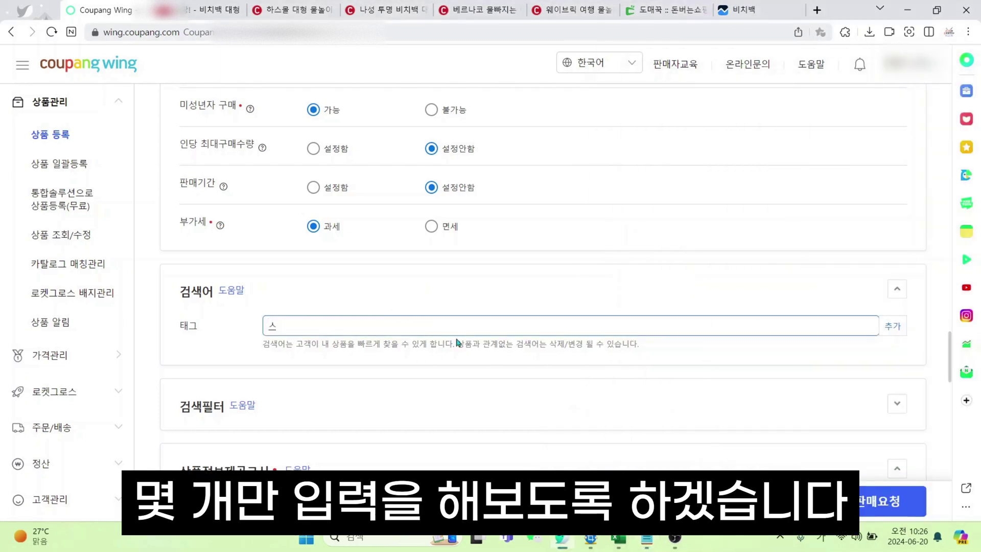
{"action": "type", "text": "ㅗ형"}
{"action": "key", "text": "Return"}
{"action": "type", "text": "물놀이"}
{"action": "key", "text": "Return"}
{"action": "type", "text": "ㅈ"}
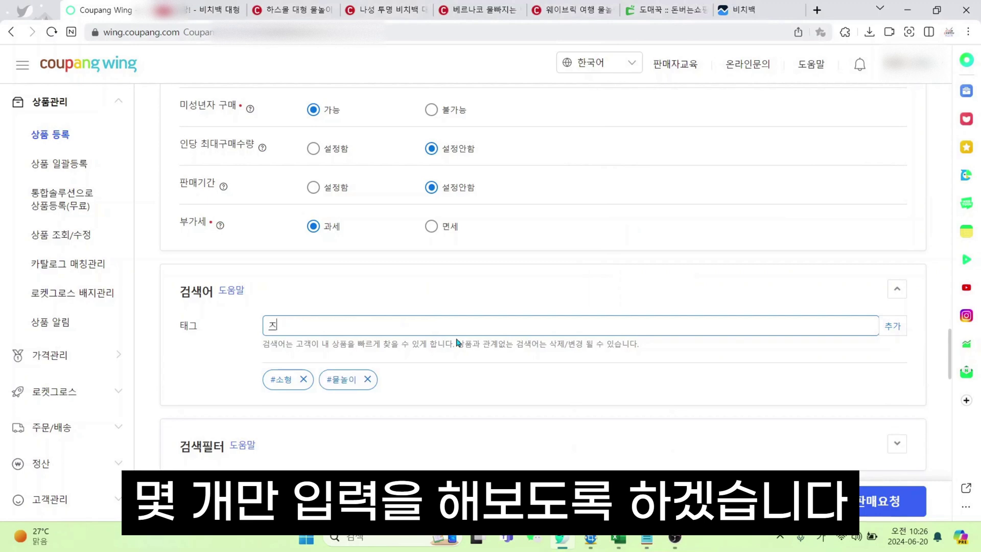
{"action": "type", "text": "ㅣ퍼형"}
{"action": "key", "text": "Return"}
{"action": "type", "text": "초소형"}
{"action": "key", "text": "Return"}
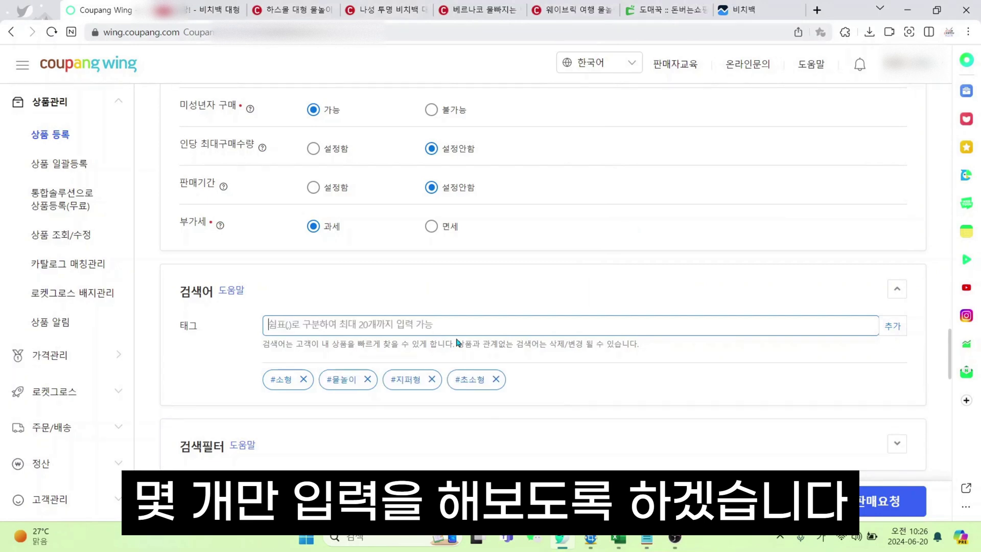
Glance over the 비치백 대형 results again and come back to the form
{"action": "scroll", "coordinate": [526, 339], "scroll_direction": "down", "scroll_amount": 2}
{"action": "left_click", "coordinate": [213, 7]}
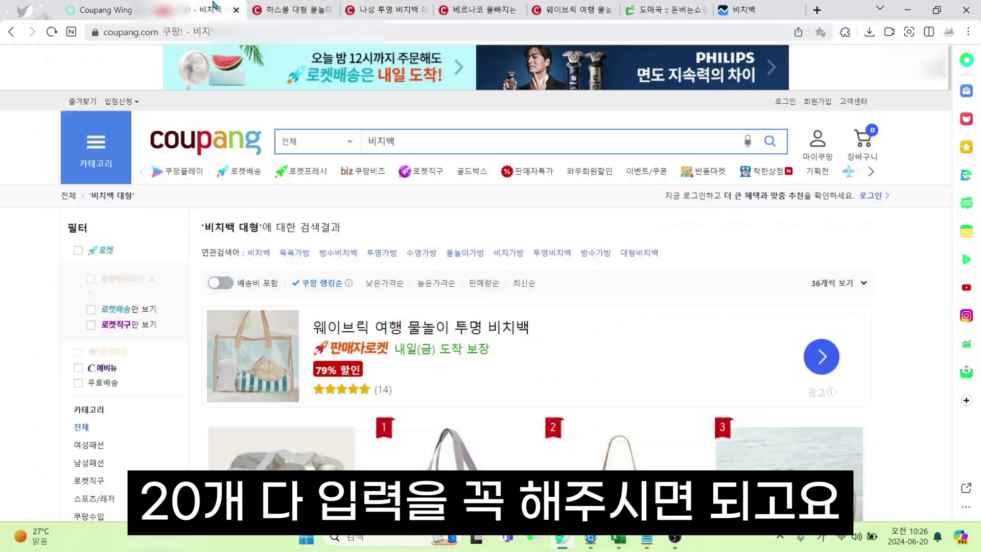
{"action": "scroll", "coordinate": [534, 277], "scroll_direction": "down", "scroll_amount": 4}
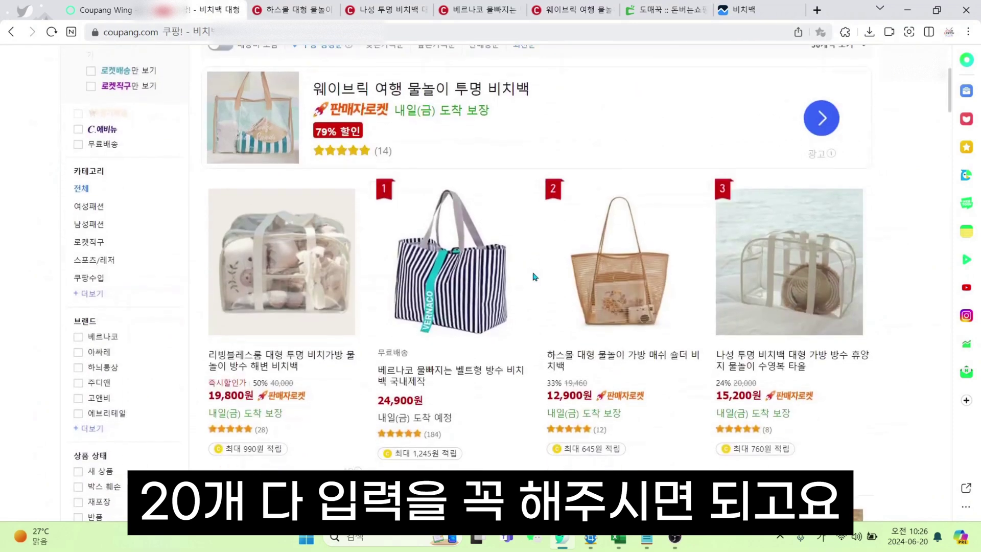
{"action": "left_click", "coordinate": [125, 5]}
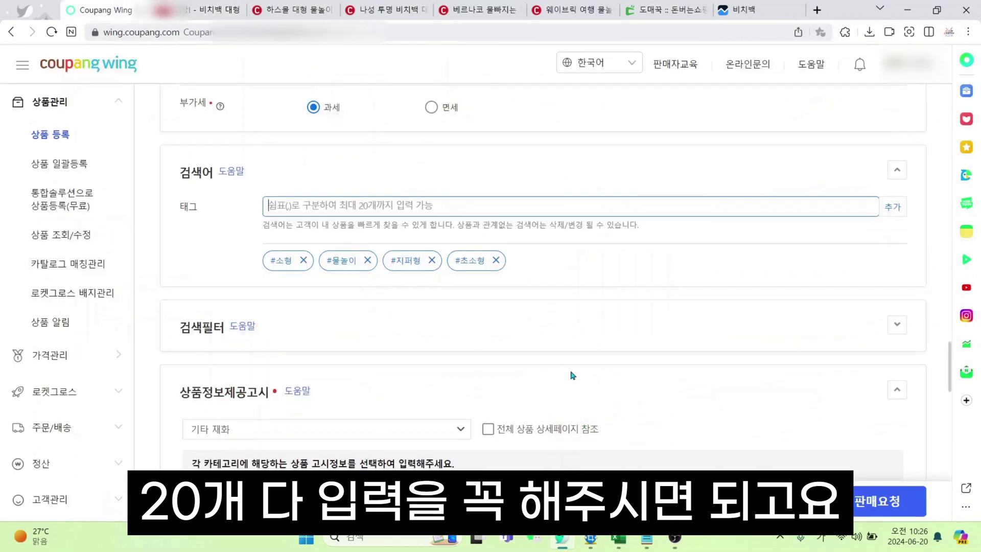
Expand the search filter and bulk-apply release year 2024년 to all four colour options
{"action": "scroll", "coordinate": [557, 375], "scroll_direction": "down", "scroll_amount": 2}
{"action": "scroll", "coordinate": [519, 366], "scroll_direction": "up", "scroll_amount": 2}
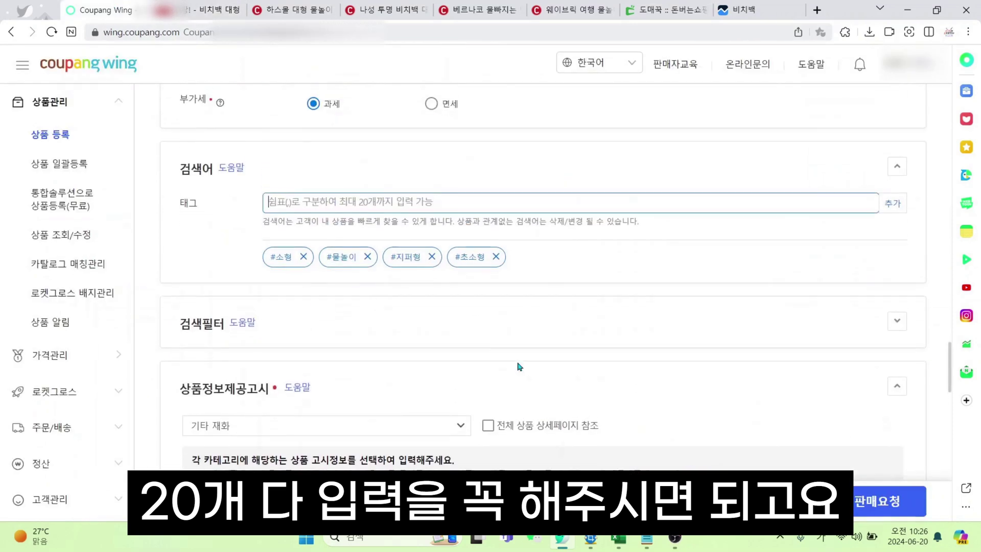
{"action": "left_click", "coordinate": [903, 335]}
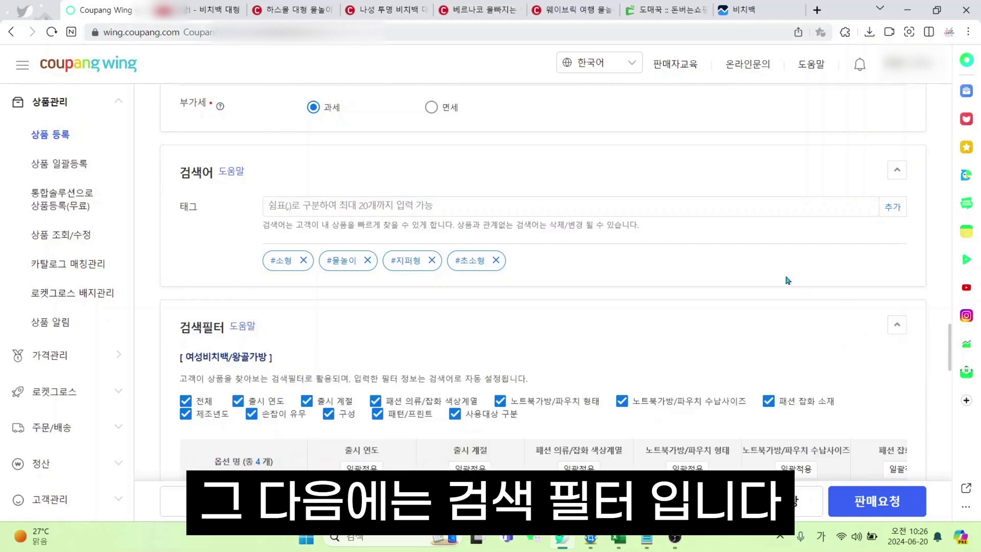
{"action": "scroll", "coordinate": [766, 286], "scroll_direction": "down", "scroll_amount": 5}
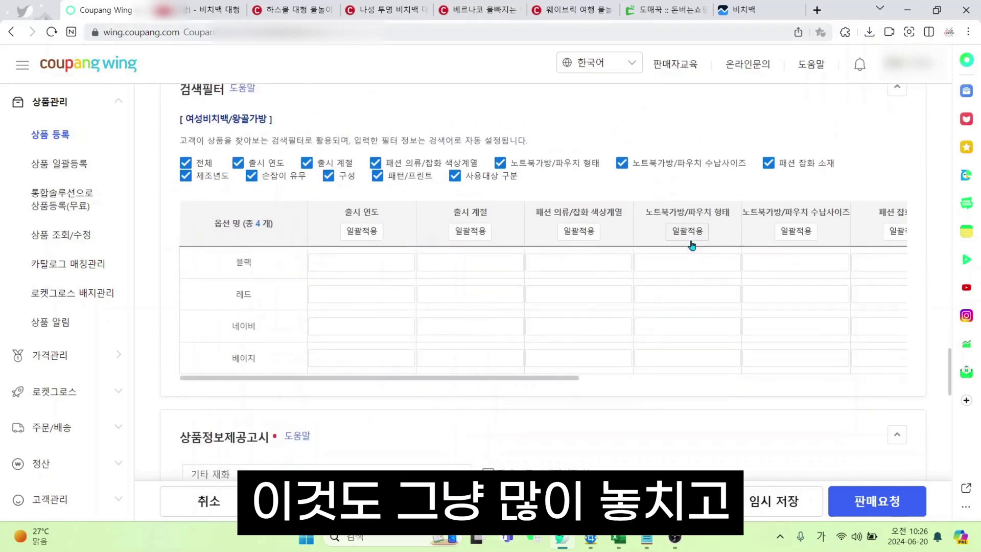
{"action": "left_click", "coordinate": [376, 258]}
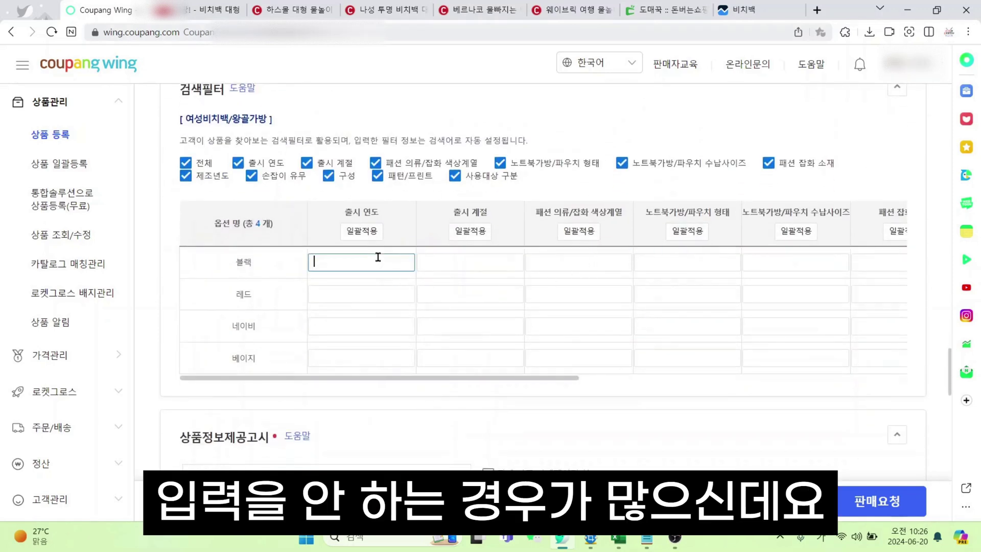
{"action": "left_click", "coordinate": [361, 230]}
{"action": "left_click", "coordinate": [364, 284]}
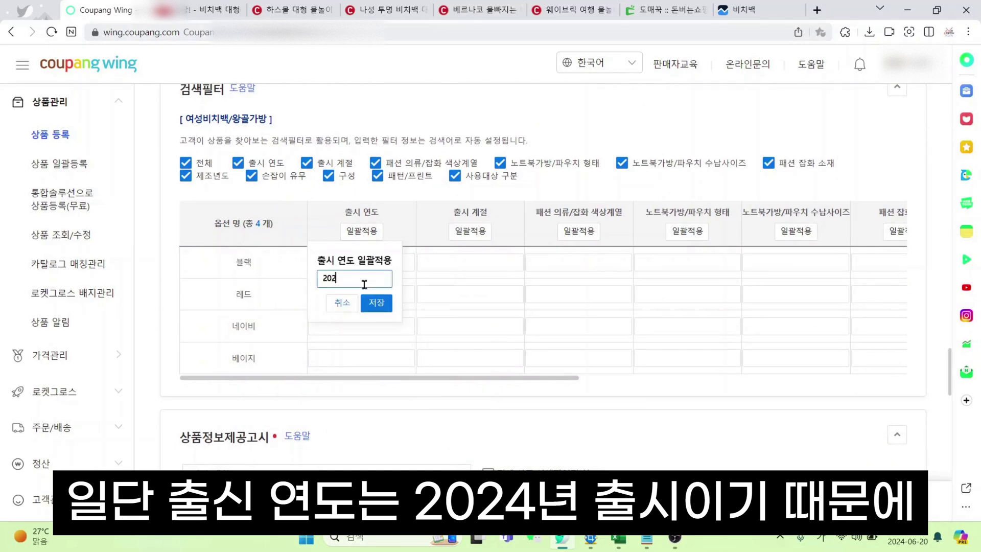
{"action": "left_click", "coordinate": [377, 302]}
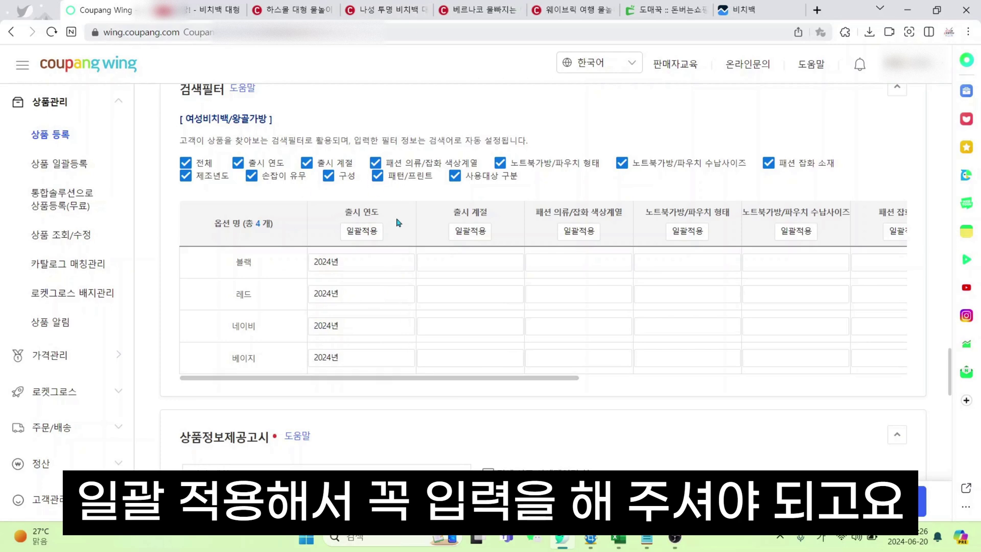
{"action": "left_click", "coordinate": [202, 7]}
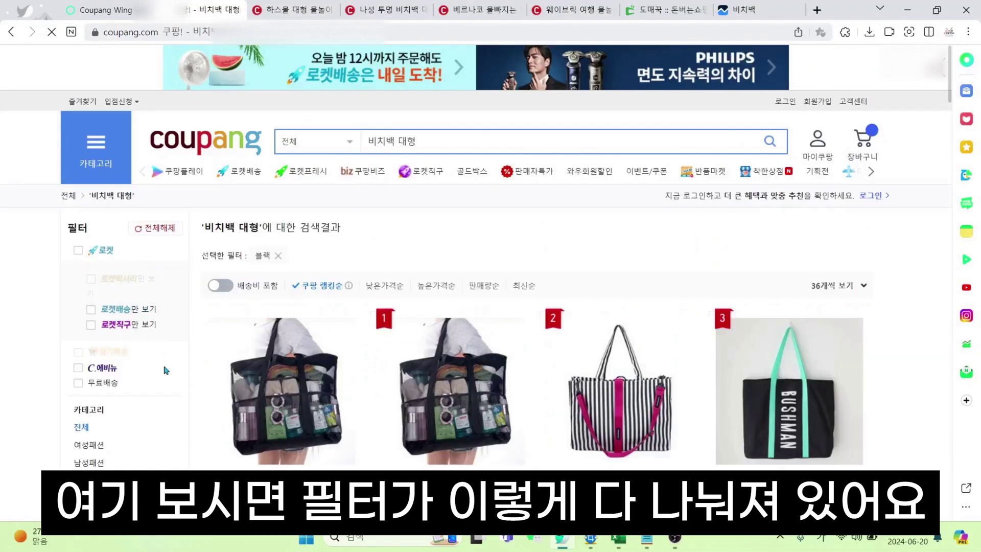
Filter the 비치백 대형 results to 노트북가방/파우치 형태 핸디/숄더형, then switch back to Coupang Wing
{"action": "scroll", "coordinate": [115, 306], "scroll_direction": "down", "scroll_amount": 5}
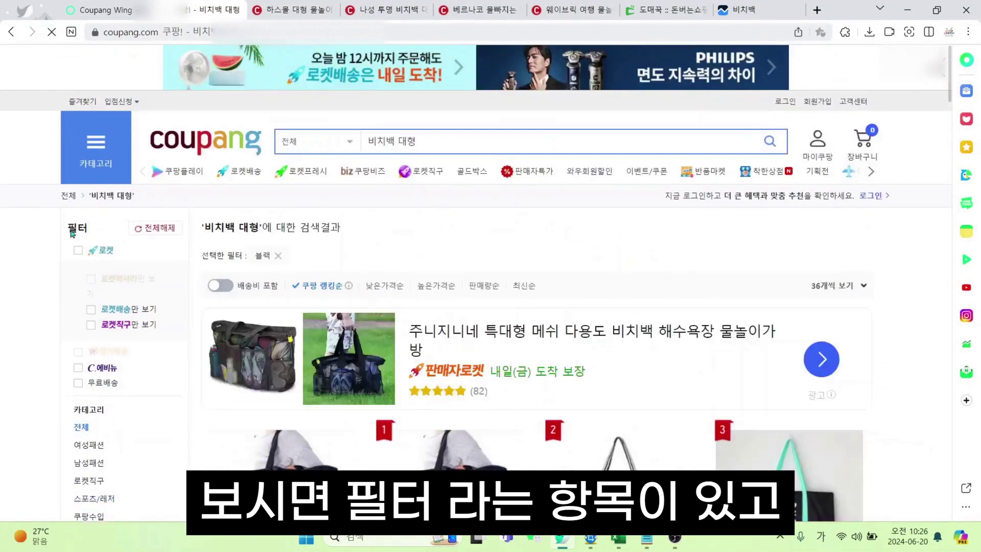
{"action": "scroll", "coordinate": [144, 337], "scroll_direction": "down", "scroll_amount": 10}
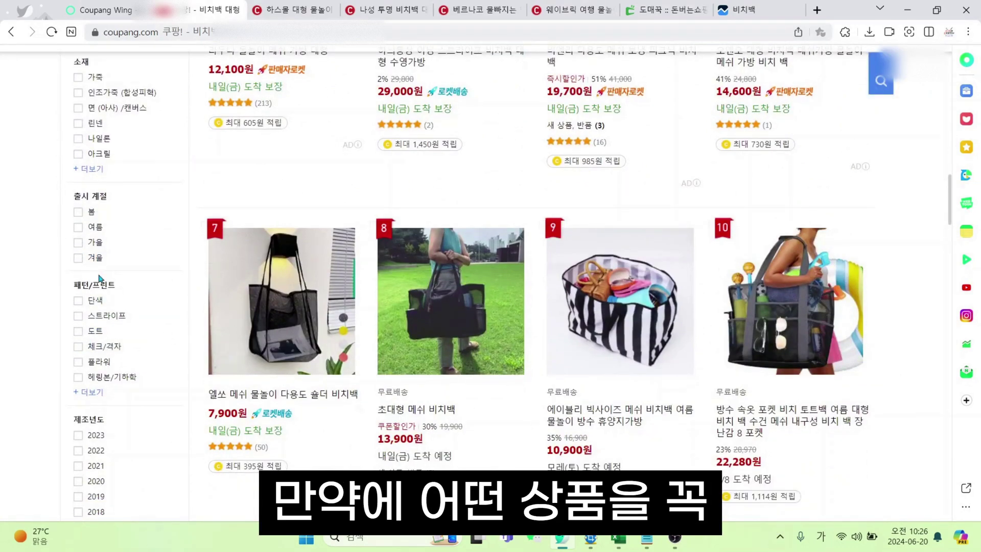
{"action": "scroll", "coordinate": [101, 274], "scroll_direction": "down", "scroll_amount": 4}
{"action": "scroll", "coordinate": [220, 323], "scroll_direction": "down", "scroll_amount": 4}
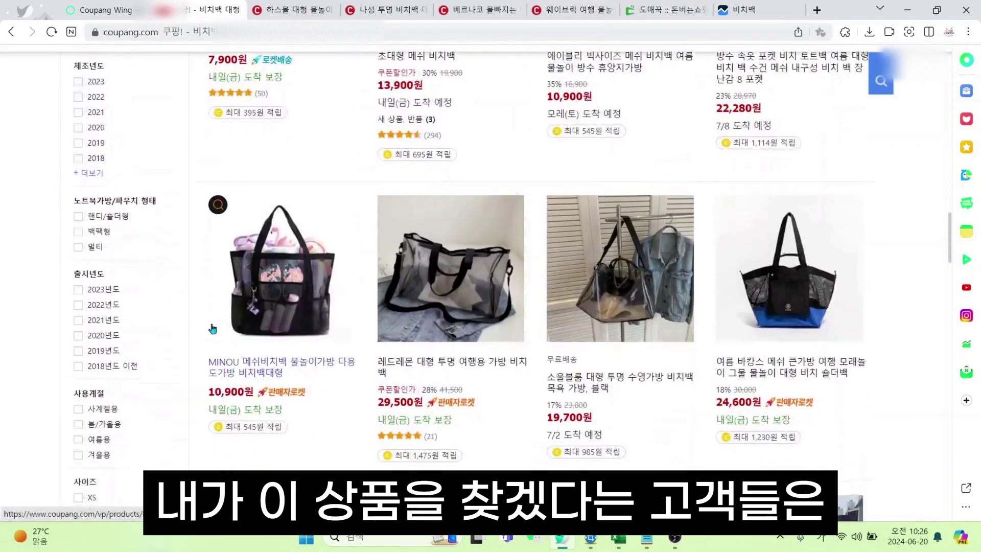
{"action": "scroll", "coordinate": [221, 323], "scroll_direction": "up", "scroll_amount": 8}
{"action": "scroll", "coordinate": [220, 324], "scroll_direction": "up", "scroll_amount": 4}
{"action": "scroll", "coordinate": [176, 321], "scroll_direction": "down", "scroll_amount": 7}
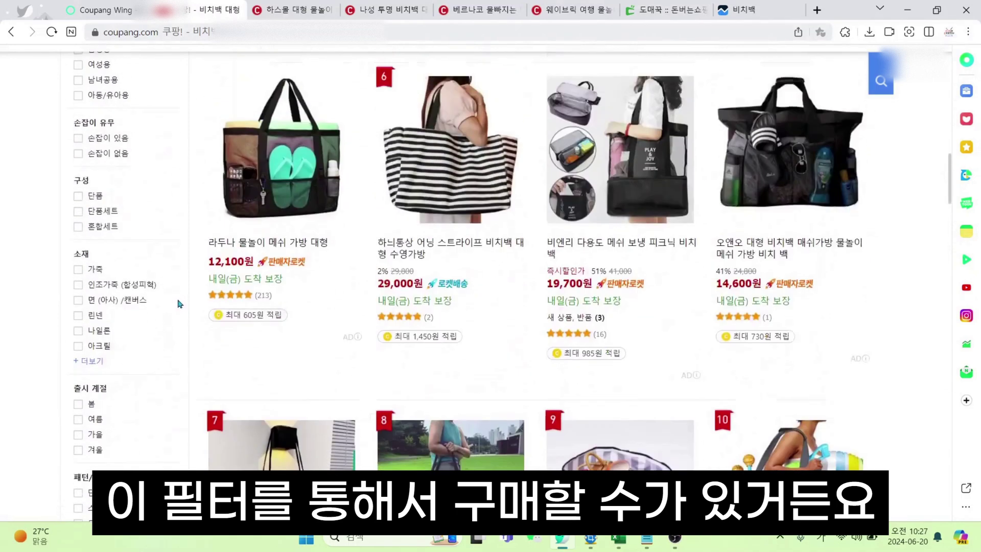
{"action": "scroll", "coordinate": [176, 320], "scroll_direction": "down", "scroll_amount": 3}
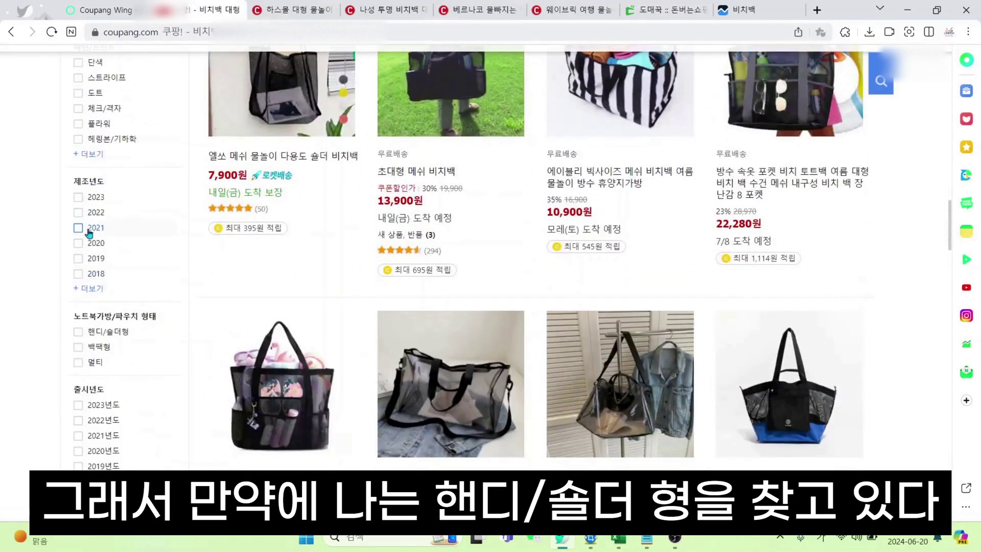
{"action": "left_click", "coordinate": [114, 339]}
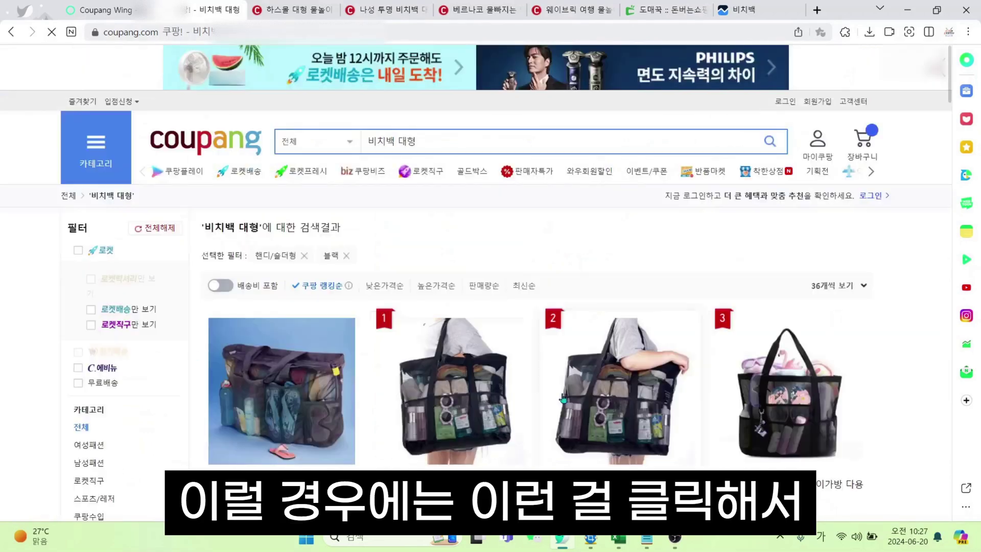
{"action": "scroll", "coordinate": [728, 378], "scroll_direction": "down", "scroll_amount": 8}
{"action": "scroll", "coordinate": [728, 378], "scroll_direction": "down", "scroll_amount": 9}
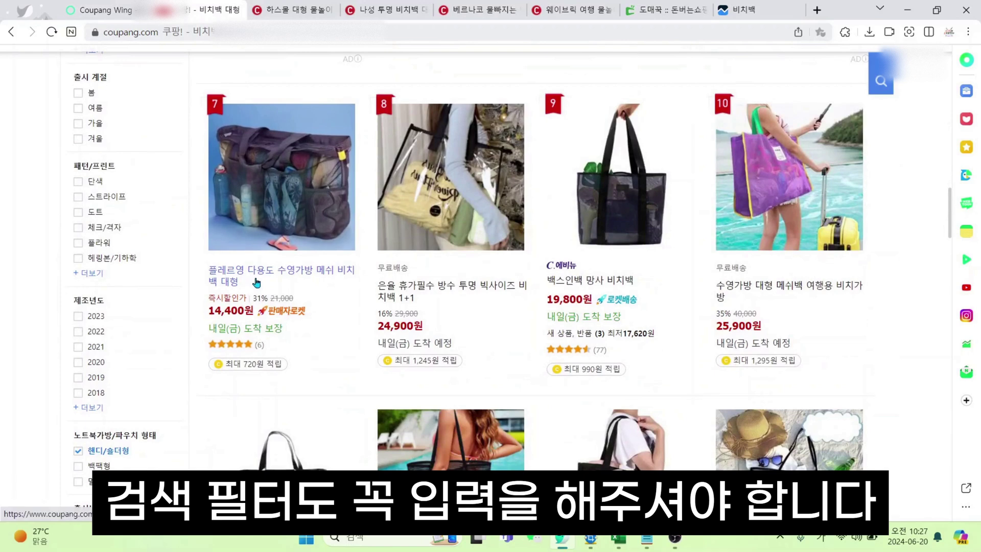
{"action": "left_click", "coordinate": [85, 6]}
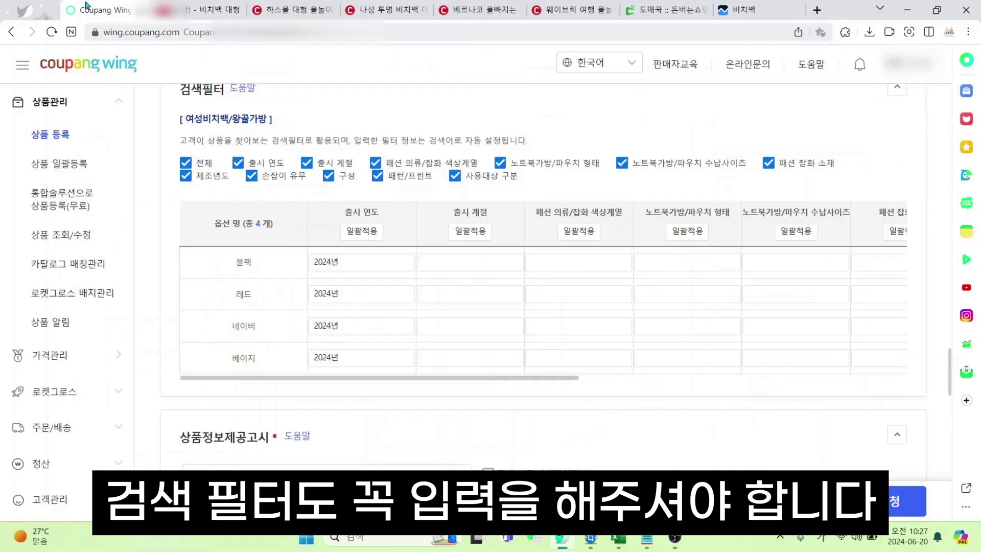
Bulk-apply 출시 계절 여름 to all four option rows
{"action": "left_click", "coordinate": [451, 260]}
{"action": "left_click", "coordinate": [470, 231]}
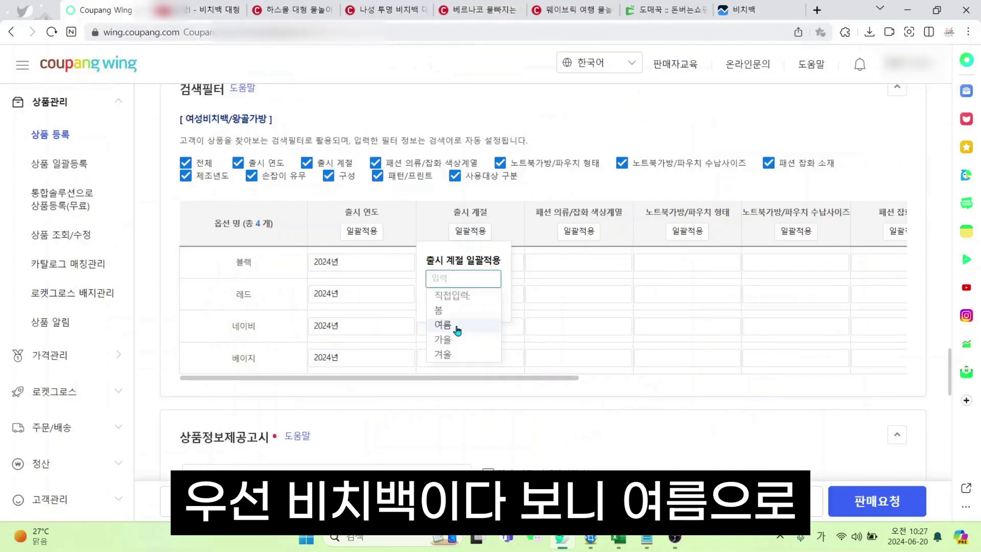
{"action": "left_click", "coordinate": [467, 327]}
{"action": "left_click", "coordinate": [486, 303]}
Set colour families: 블랙계열, 레드계열, 네이비계열 and 베이지계열 for the matching rows
{"action": "left_click", "coordinate": [588, 235]}
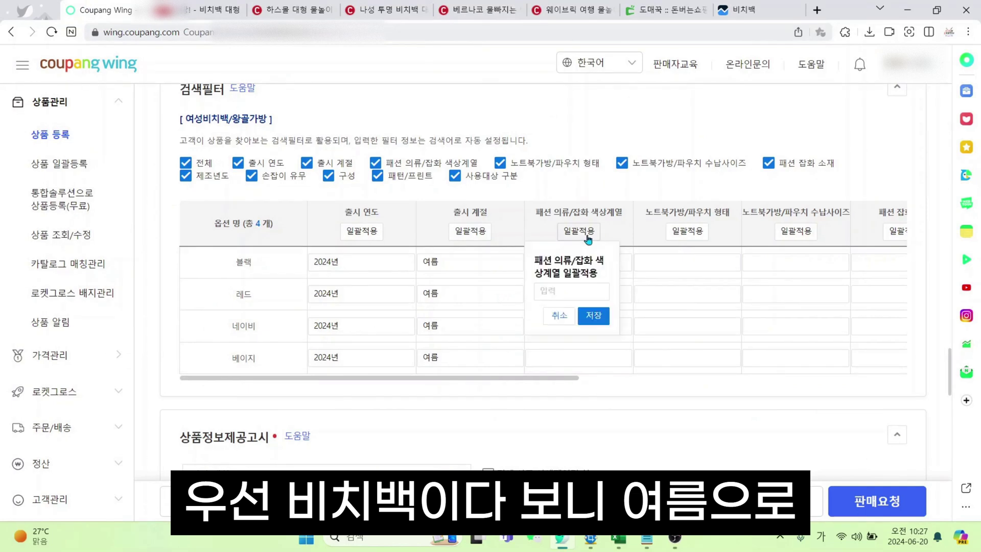
{"action": "left_click", "coordinate": [579, 290]}
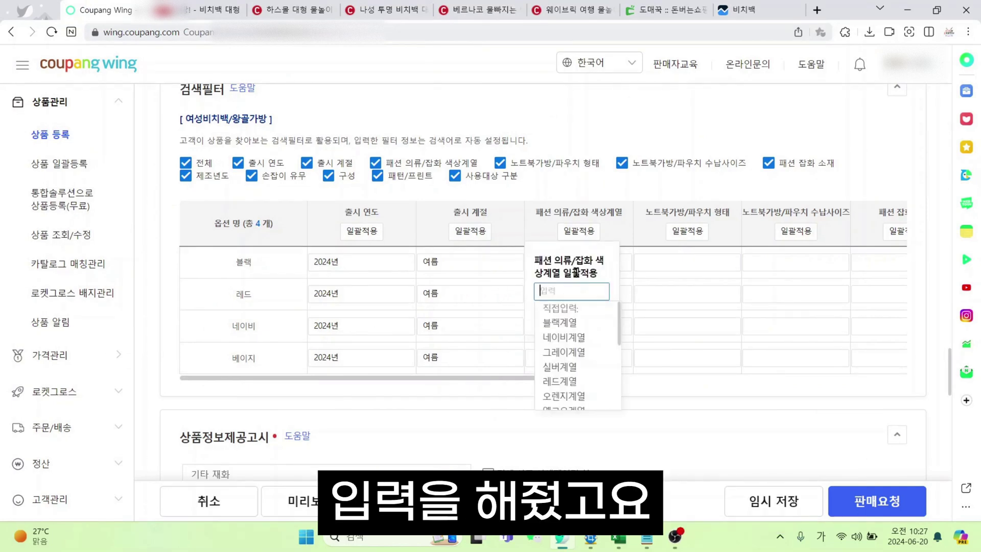
{"action": "left_click", "coordinate": [581, 327]}
{"action": "left_click", "coordinate": [581, 295]}
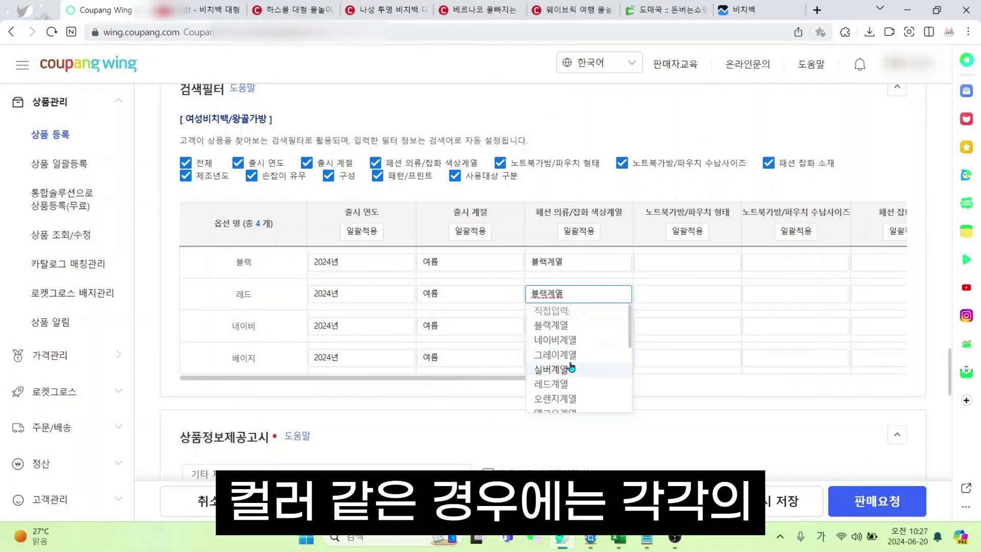
{"action": "scroll", "coordinate": [572, 362], "scroll_direction": "down", "scroll_amount": 2}
{"action": "left_click", "coordinate": [587, 332]}
{"action": "left_click", "coordinate": [586, 330]}
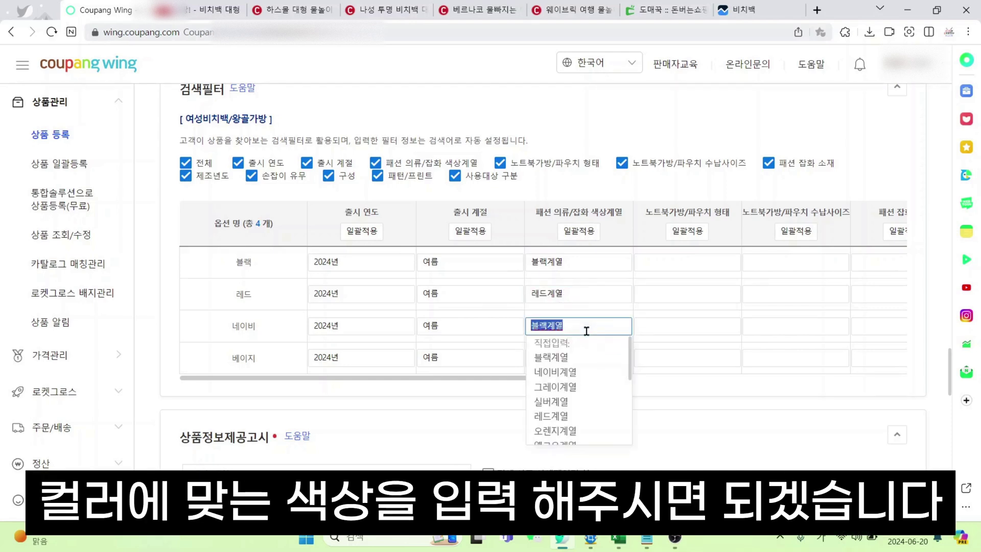
{"action": "left_click", "coordinate": [608, 372]}
{"action": "left_click", "coordinate": [587, 359]}
{"action": "scroll", "coordinate": [599, 414], "scroll_direction": "down", "scroll_amount": 1}
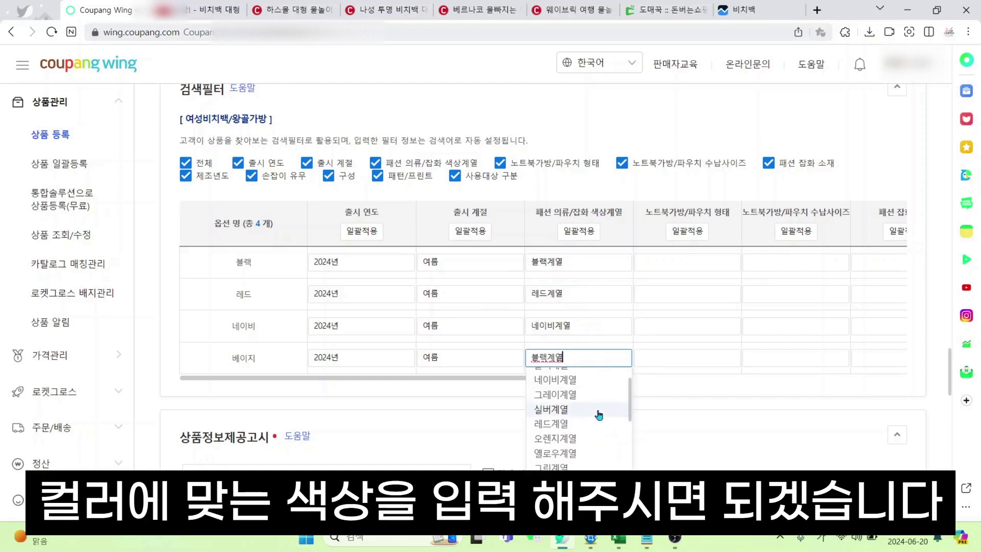
{"action": "scroll", "coordinate": [598, 415], "scroll_direction": "down", "scroll_amount": 3}
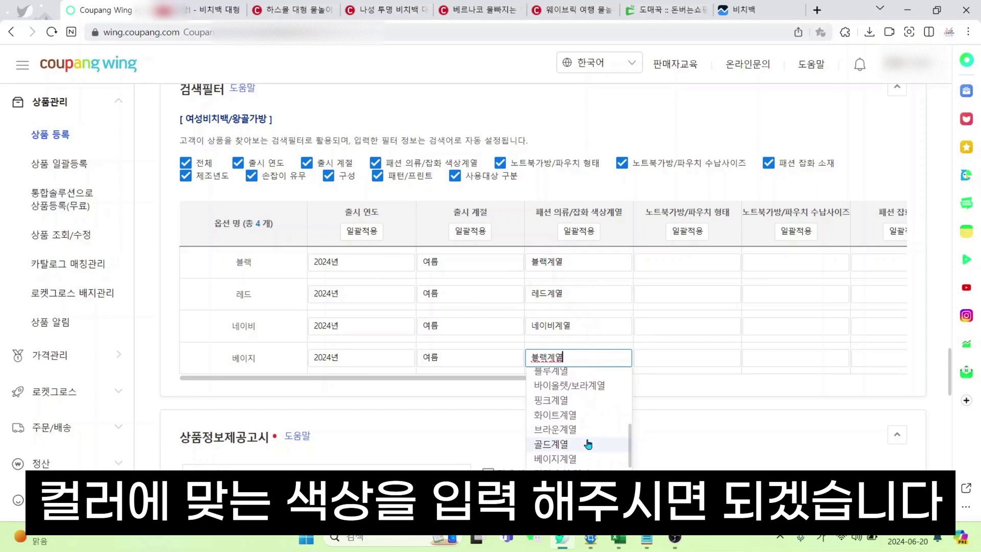
{"action": "scroll", "coordinate": [588, 445], "scroll_direction": "down", "scroll_amount": 1}
{"action": "left_click", "coordinate": [587, 443]}
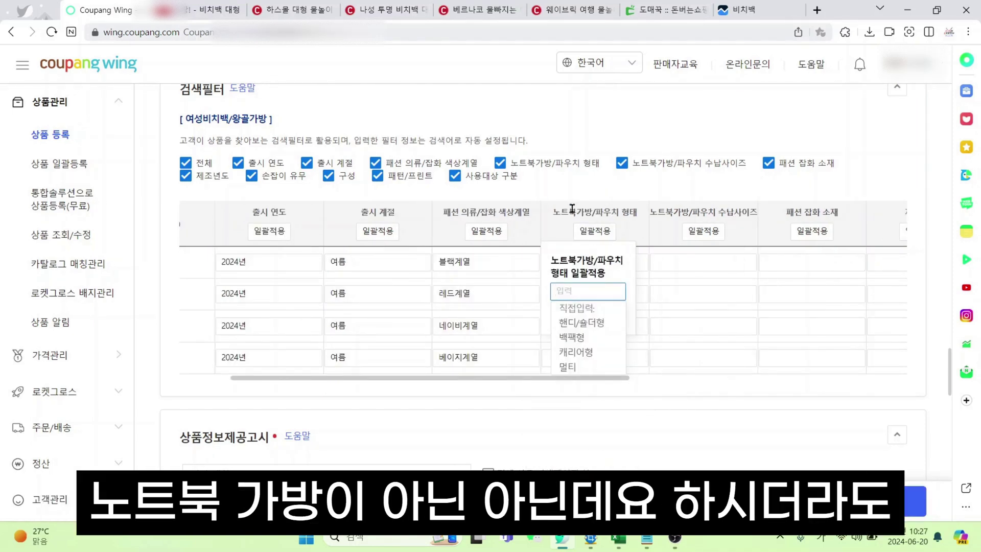
Bulk-apply 핸디/숄더형 as the bag shape, then compare with the Coupang results
{"action": "left_click", "coordinate": [594, 325]}
{"action": "left_click", "coordinate": [607, 316]}
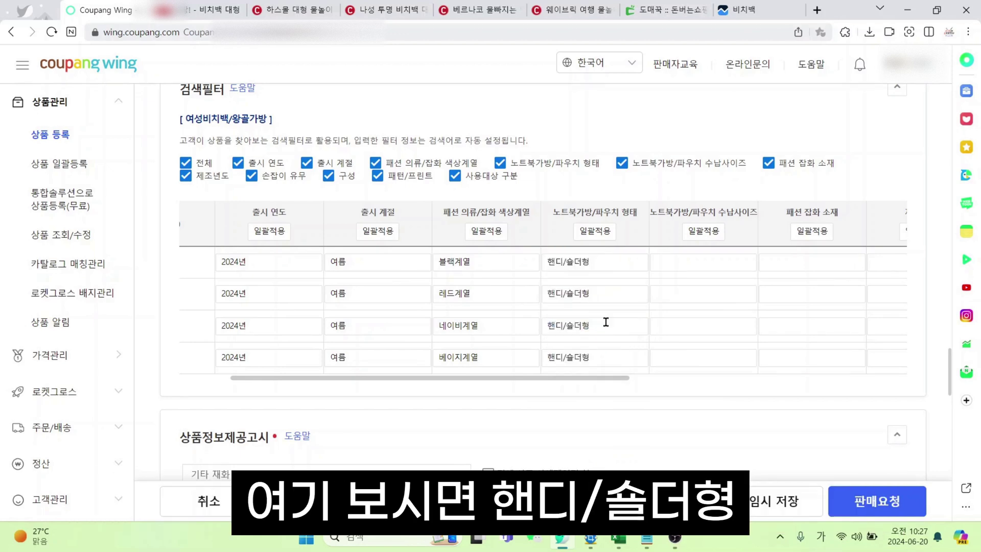
{"action": "left_click", "coordinate": [204, 9]}
{"action": "scroll", "coordinate": [133, 321], "scroll_direction": "down", "scroll_amount": 2}
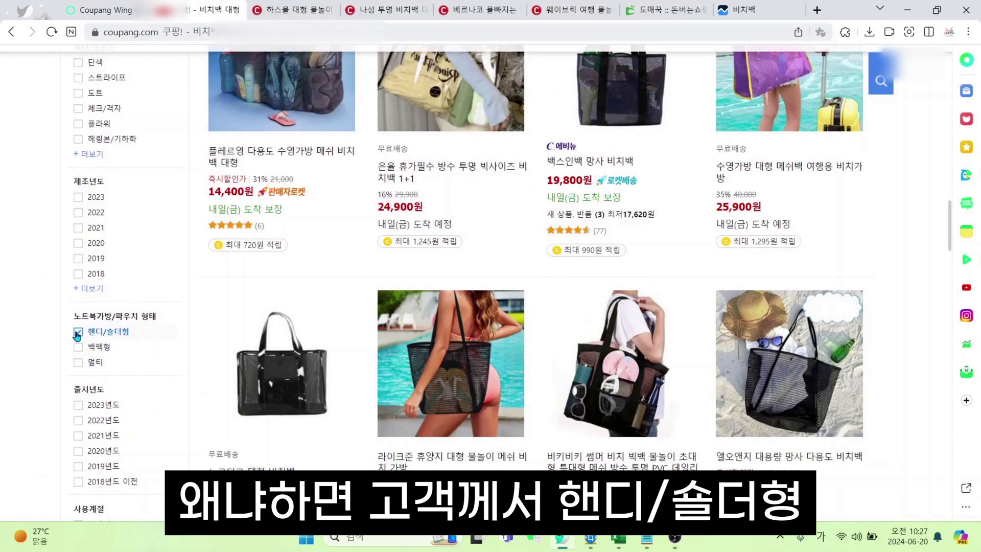
{"action": "scroll", "coordinate": [314, 311], "scroll_direction": "up", "scroll_amount": 6}
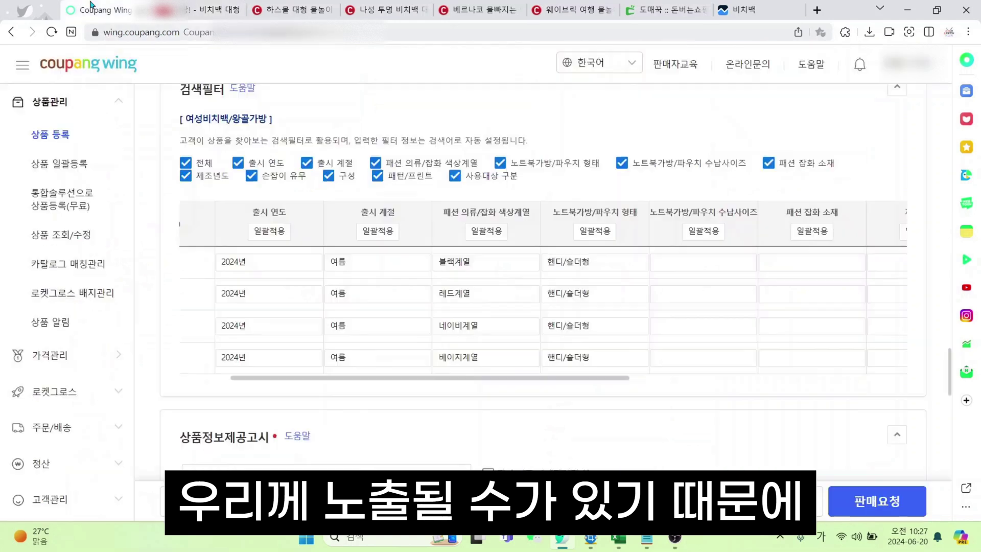
{"action": "left_click_drag", "start_coordinate": [590, 380], "coordinate": [699, 389]}
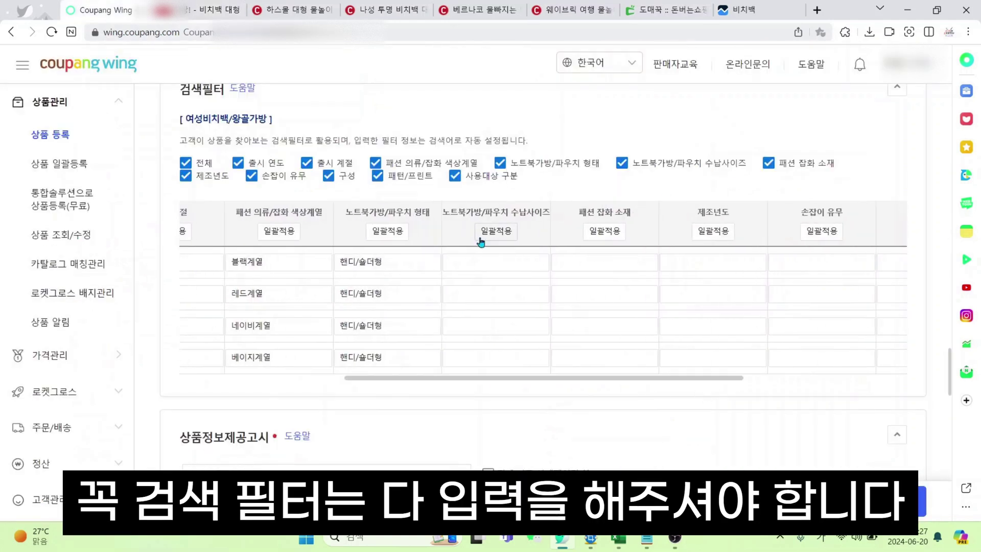
Apply the 45cm 이상 storage size to all colour rows, then set the material and 23년 manufacture year
{"action": "left_click", "coordinate": [496, 231]}
{"action": "left_click", "coordinate": [489, 303]}
{"action": "left_click", "coordinate": [505, 409]}
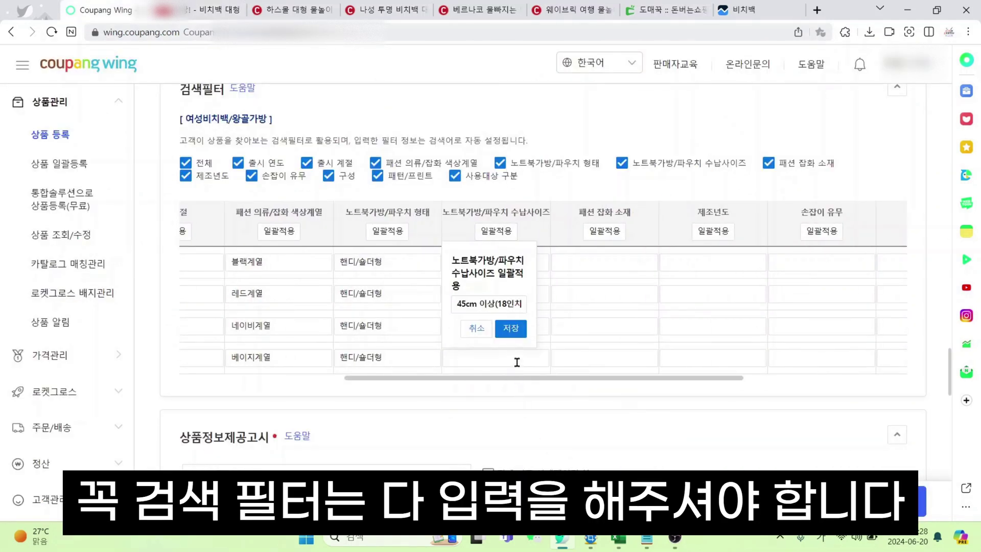
{"action": "left_click", "coordinate": [515, 330]}
{"action": "left_click", "coordinate": [604, 231]}
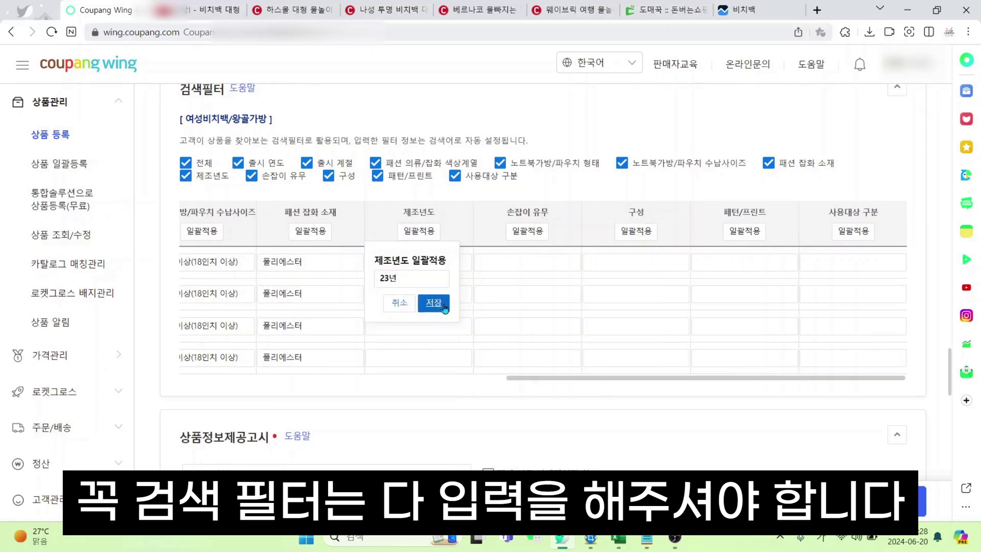
{"action": "left_click", "coordinate": [433, 303]}
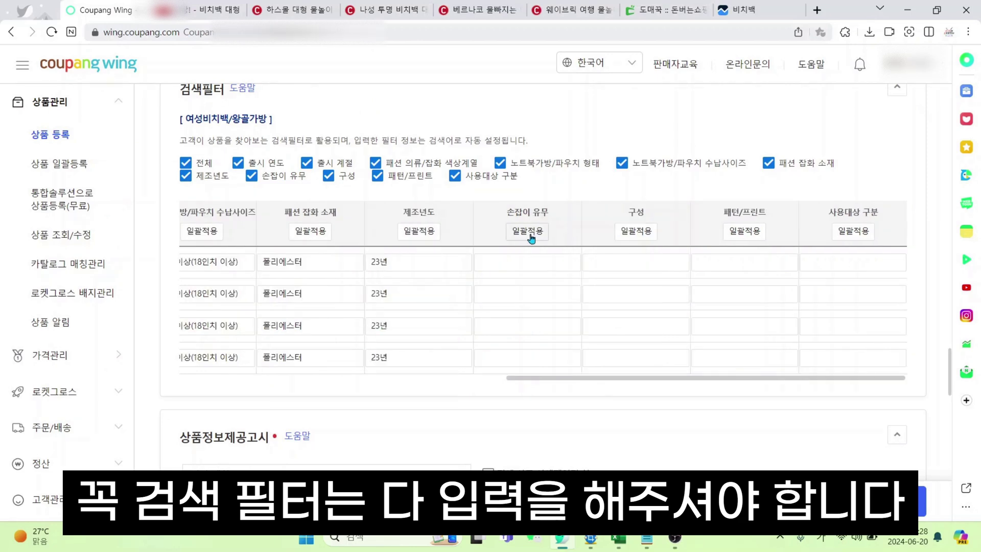
Set 손잡이 유무 to 손잡이 있음 for all rows
{"action": "left_click", "coordinate": [527, 231]}
{"action": "left_click", "coordinate": [519, 290]}
{"action": "left_click", "coordinate": [533, 325]}
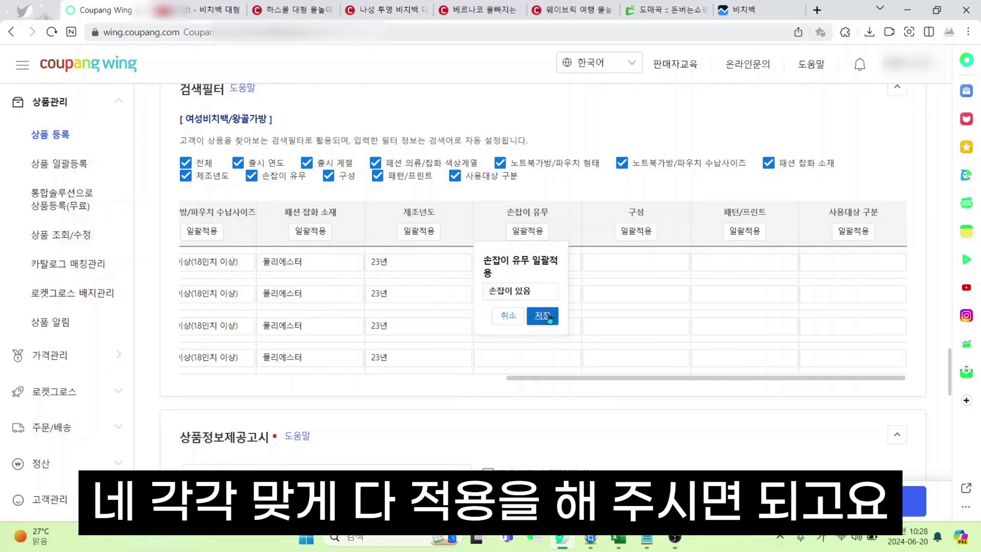
{"action": "left_click", "coordinate": [543, 313]}
Set 구성 to 단품 for all rows
{"action": "left_click", "coordinate": [636, 231]}
{"action": "left_click", "coordinate": [622, 278]}
{"action": "left_click", "coordinate": [608, 310]}
{"action": "left_click", "coordinate": [651, 315]}
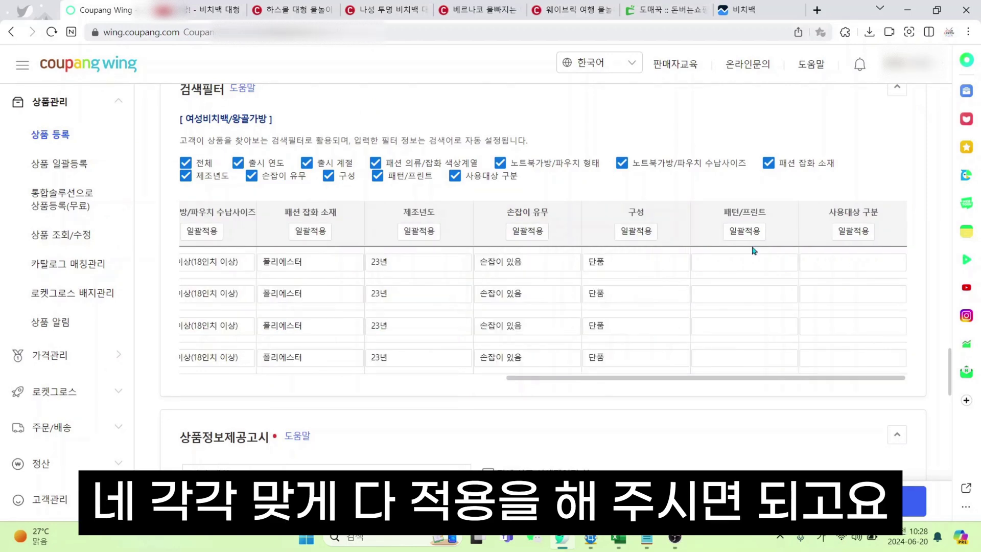
Set 패턴/프린트 to 단색(무지) for all rows
{"action": "left_click", "coordinate": [745, 231]}
{"action": "left_click", "coordinate": [737, 291]}
{"action": "left_click", "coordinate": [725, 323]}
{"action": "left_click", "coordinate": [760, 315]}
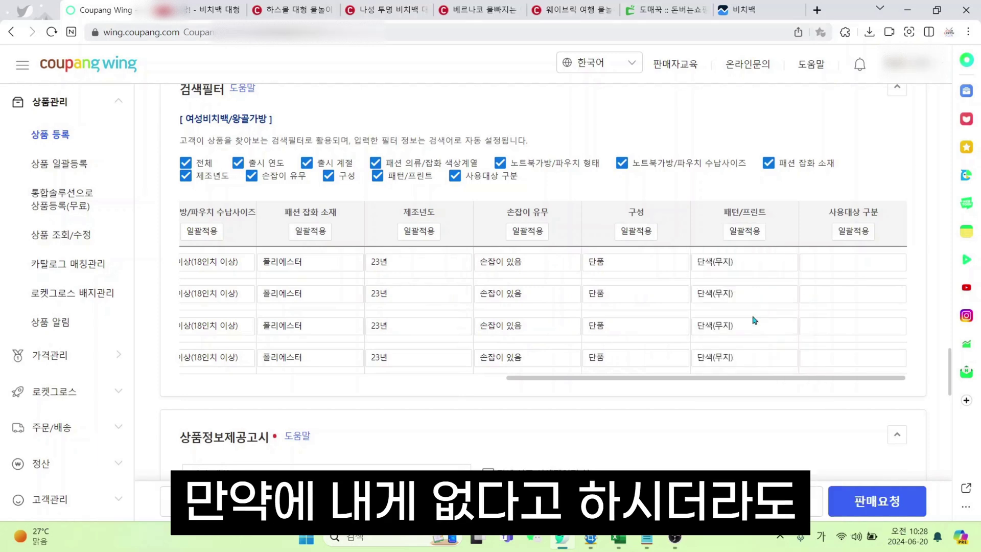
Set 사용대상 구분 to 여성용 for all rows, replacing the initial 남녀공용 choice
{"action": "left_click", "coordinate": [853, 231]}
{"action": "left_click", "coordinate": [837, 287]}
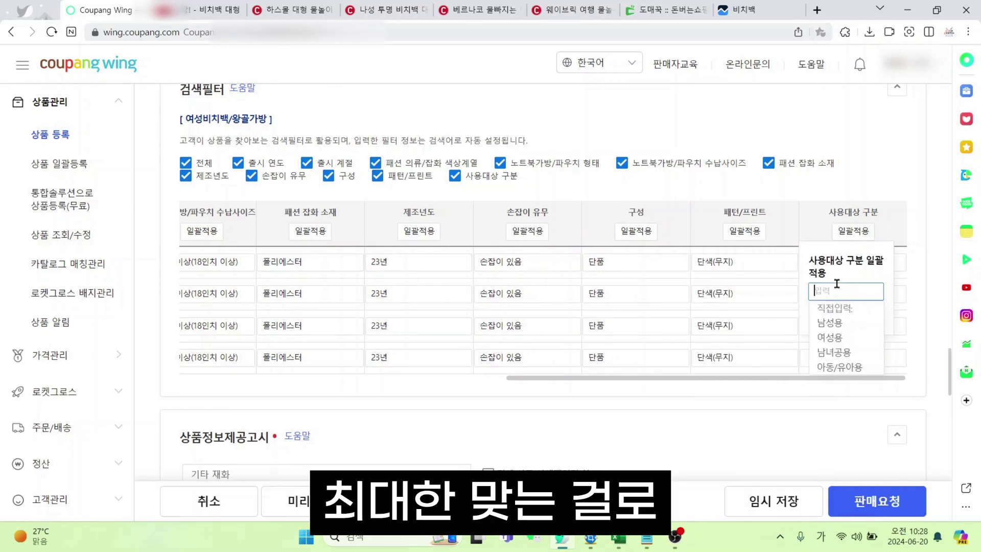
{"action": "left_click", "coordinate": [850, 353]}
{"action": "left_click", "coordinate": [868, 315]}
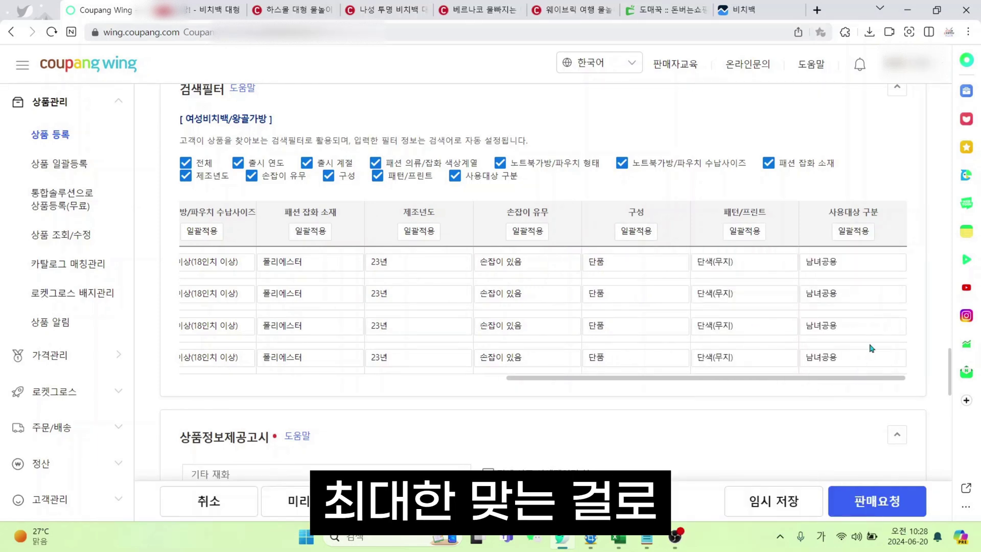
{"action": "left_click", "coordinate": [853, 231]}
{"action": "left_click", "coordinate": [835, 289]}
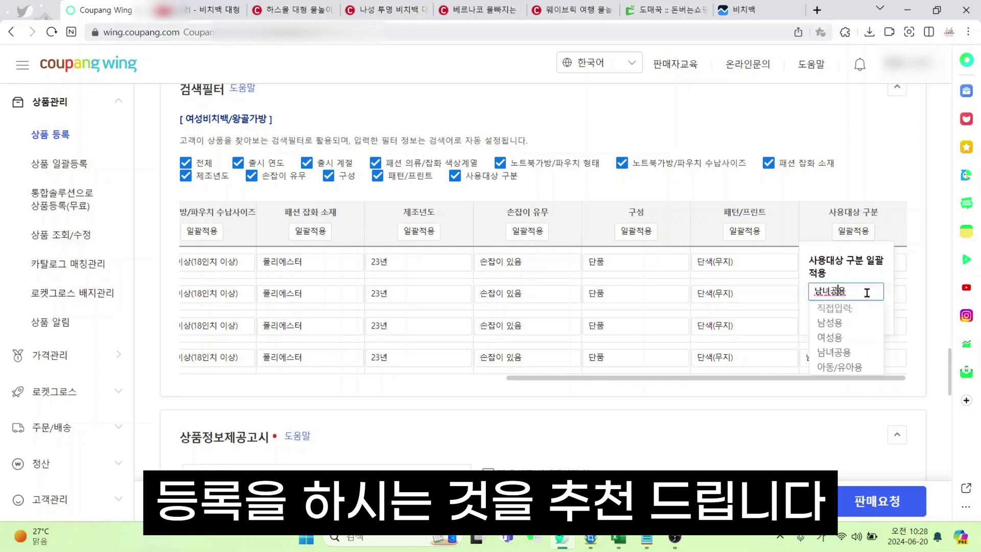
{"action": "left_click", "coordinate": [868, 340]}
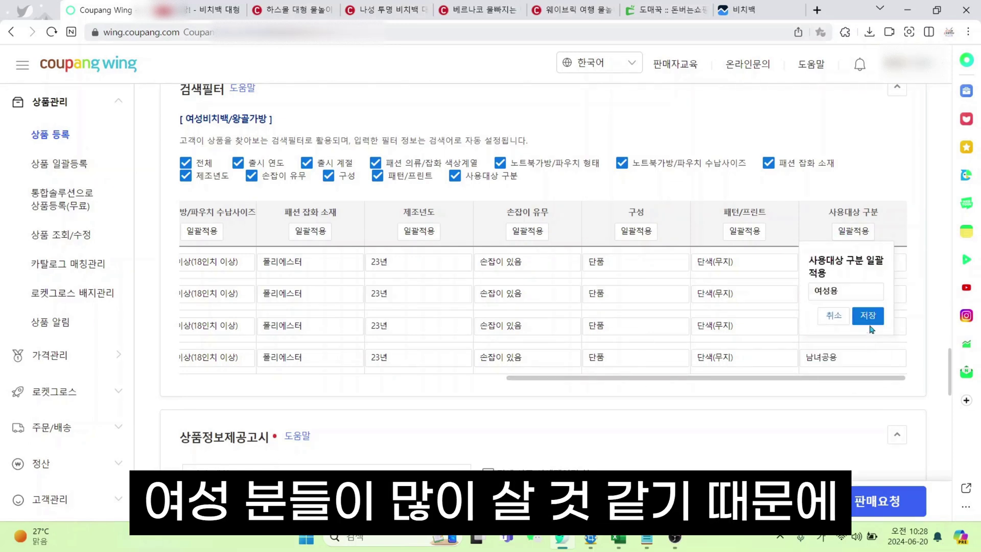
{"action": "left_click", "coordinate": [873, 322]}
Review the 비치백 대형 Coupang search results, then return to the registration form
{"action": "left_click_drag", "start_coordinate": [837, 378], "coordinate": [395, 382]}
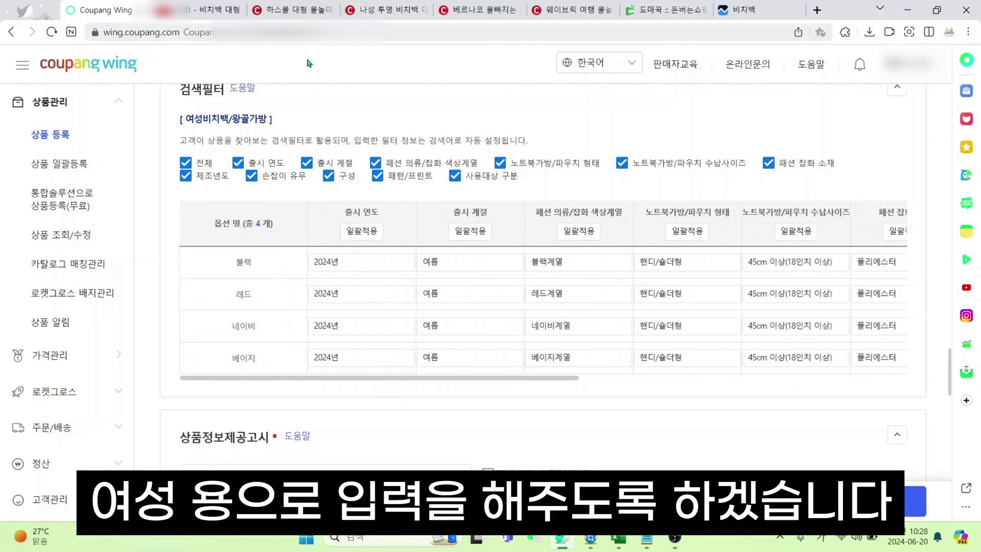
{"action": "left_click", "coordinate": [204, 10]}
{"action": "scroll", "coordinate": [122, 305], "scroll_direction": "down", "scroll_amount": 3}
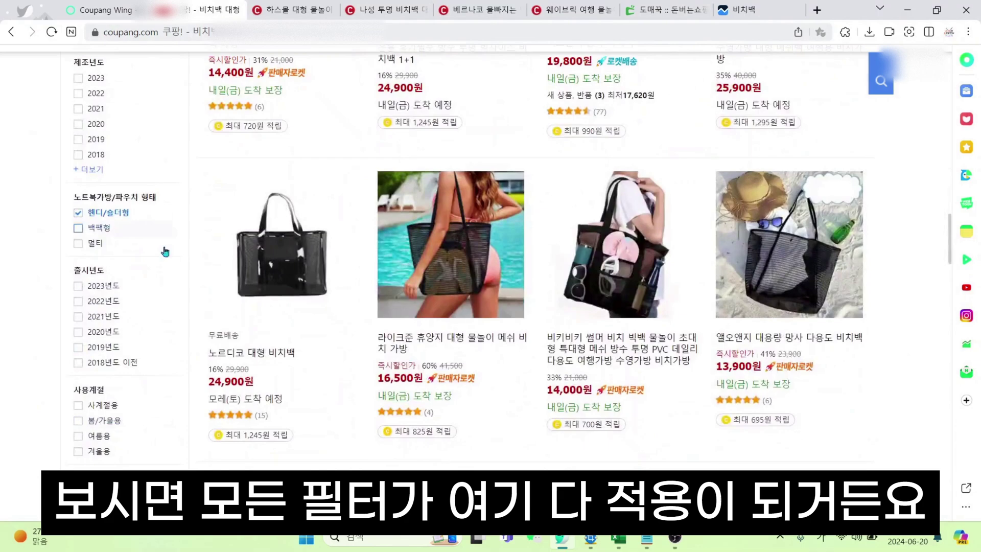
{"action": "scroll", "coordinate": [127, 320], "scroll_direction": "down", "scroll_amount": 4}
{"action": "scroll", "coordinate": [132, 394], "scroll_direction": "down", "scroll_amount": 2}
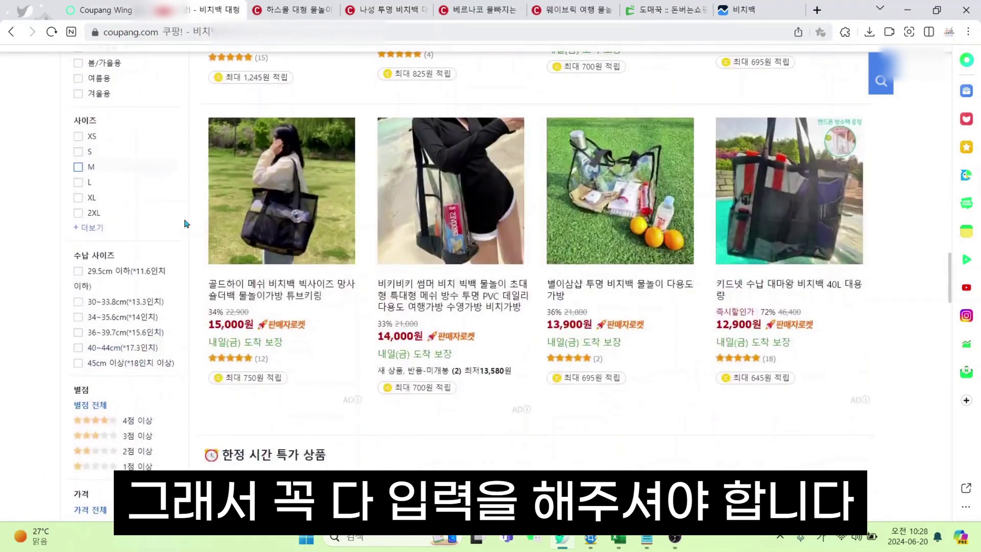
{"action": "scroll", "coordinate": [128, 306], "scroll_direction": "up", "scroll_amount": 10}
{"action": "left_click", "coordinate": [105, 10]}
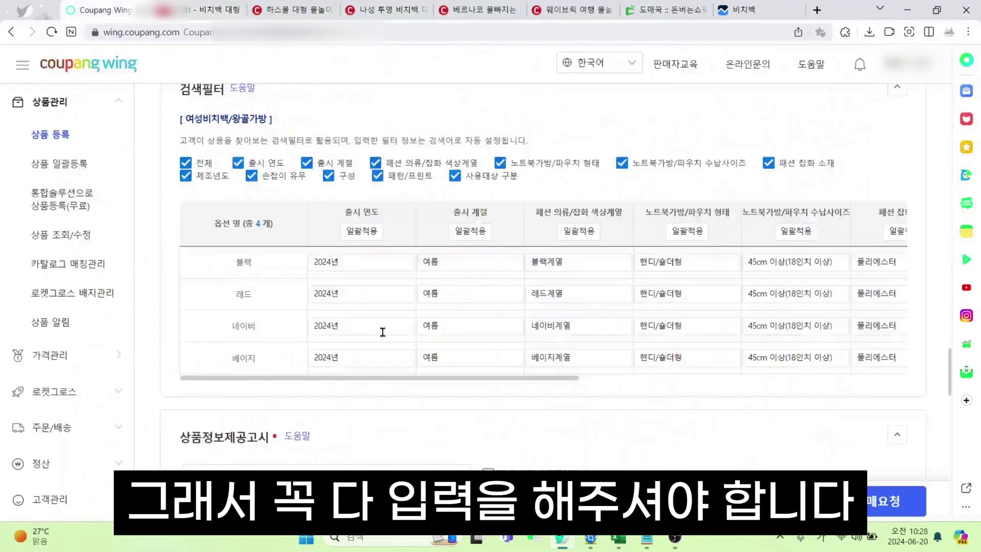
In 상품정보제공고시, toggle 전체 상품 상세페이지 참조 on and back off
{"action": "scroll", "coordinate": [378, 317], "scroll_direction": "down", "scroll_amount": 5}
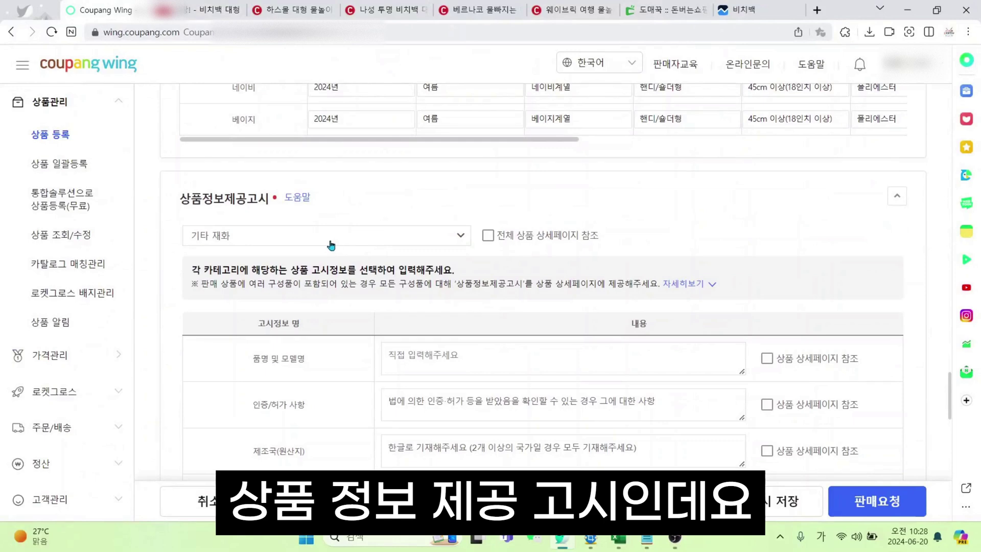
{"action": "scroll", "coordinate": [616, 243], "scroll_direction": "down", "scroll_amount": 2}
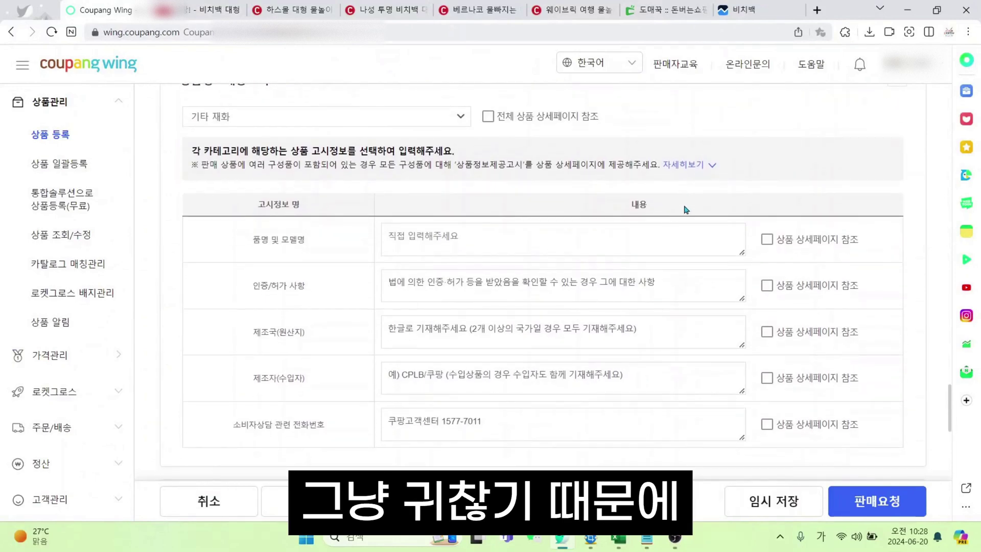
{"action": "left_click", "coordinate": [487, 121]}
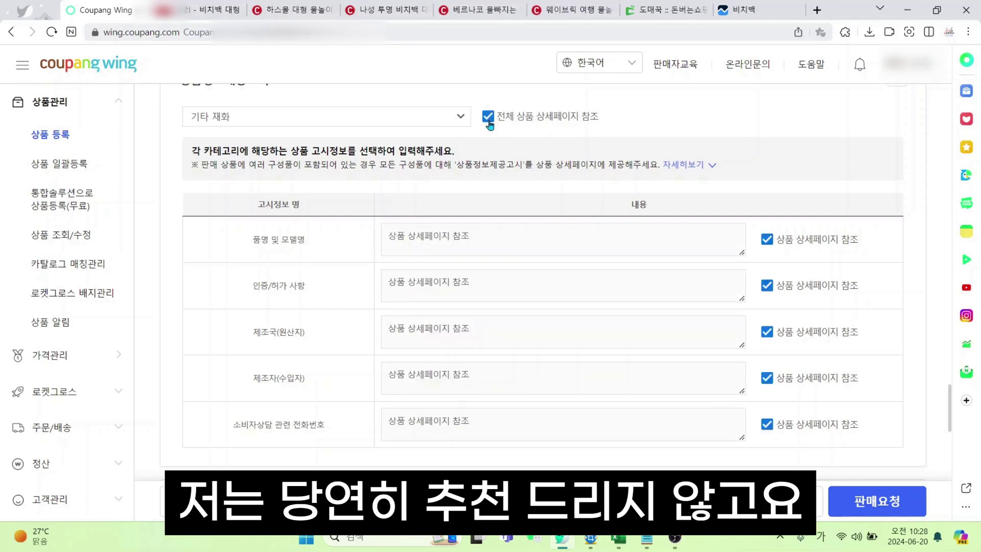
{"action": "left_click", "coordinate": [489, 122]}
Enter product name 이맛쇼 비치백 EMS01 and certification 해당 사항 없음
{"action": "left_click", "coordinate": [499, 245]}
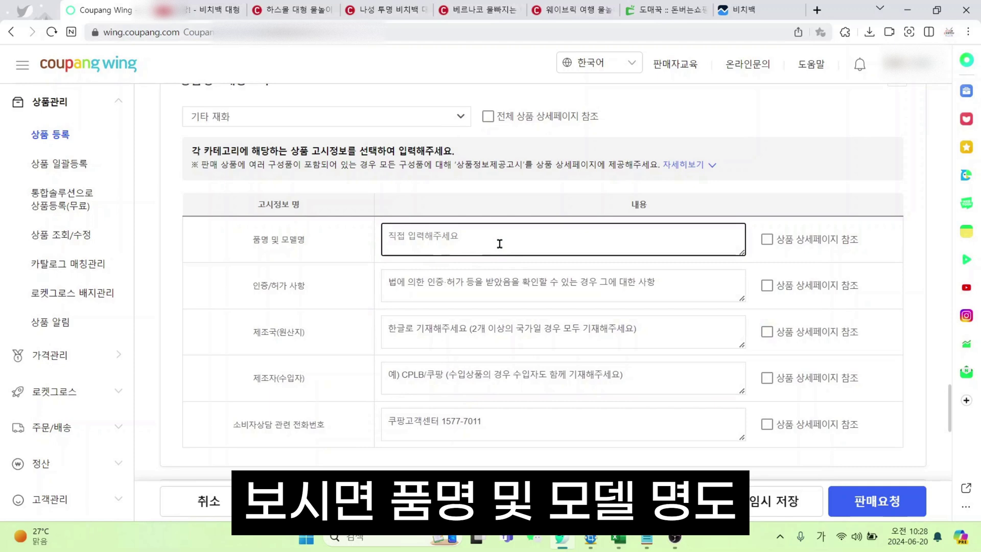
{"action": "type", "text": "의"}
{"action": "type", "text": "맛쇼 "}
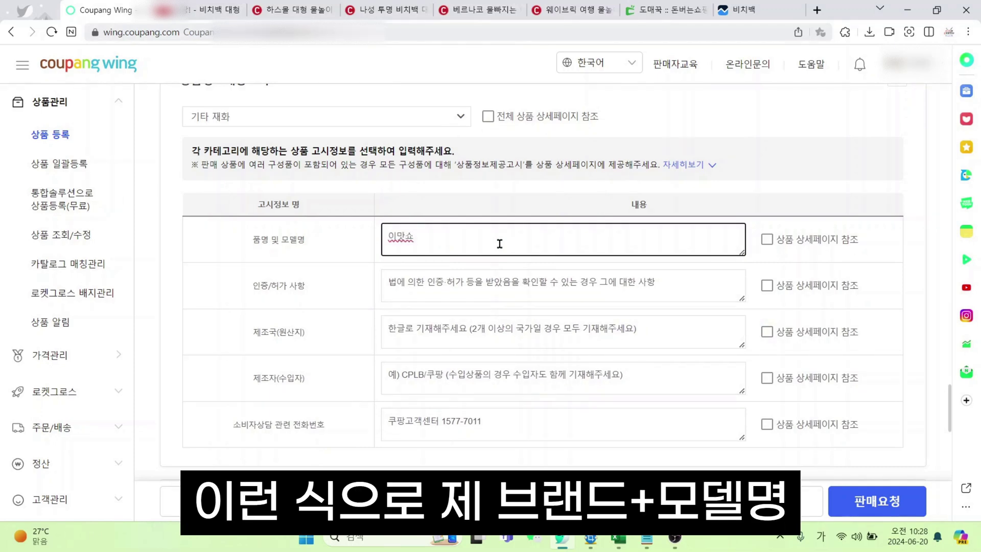
{"action": "type", "text": "비치백 EMS01"}
{"action": "left_click", "coordinate": [675, 292]}
{"action": "left_click_drag", "start_coordinate": [685, 287], "coordinate": [357, 276]}
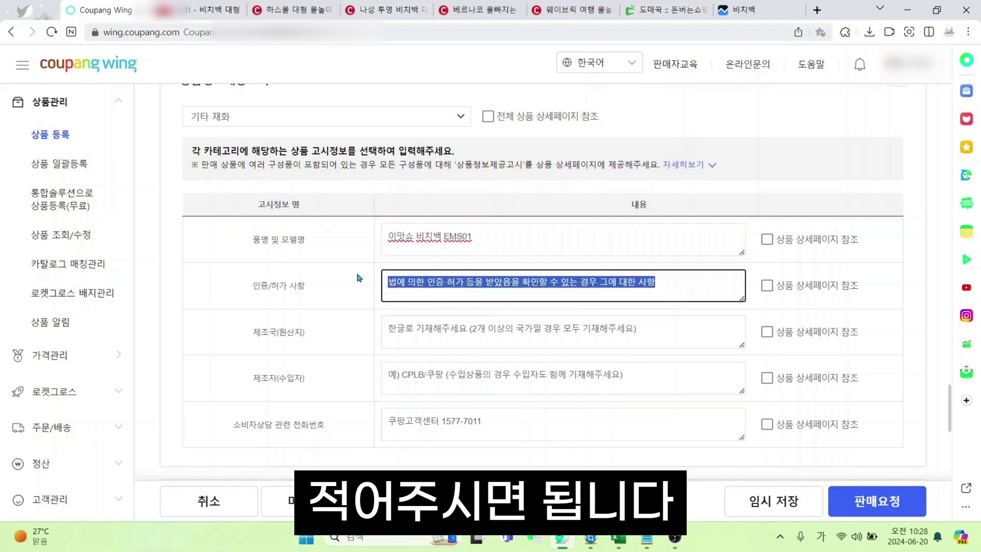
{"action": "key", "text": "Hangul"}
{"action": "type", "text": "ㅎ"}
{"action": "type", "text": "당 사항 "}
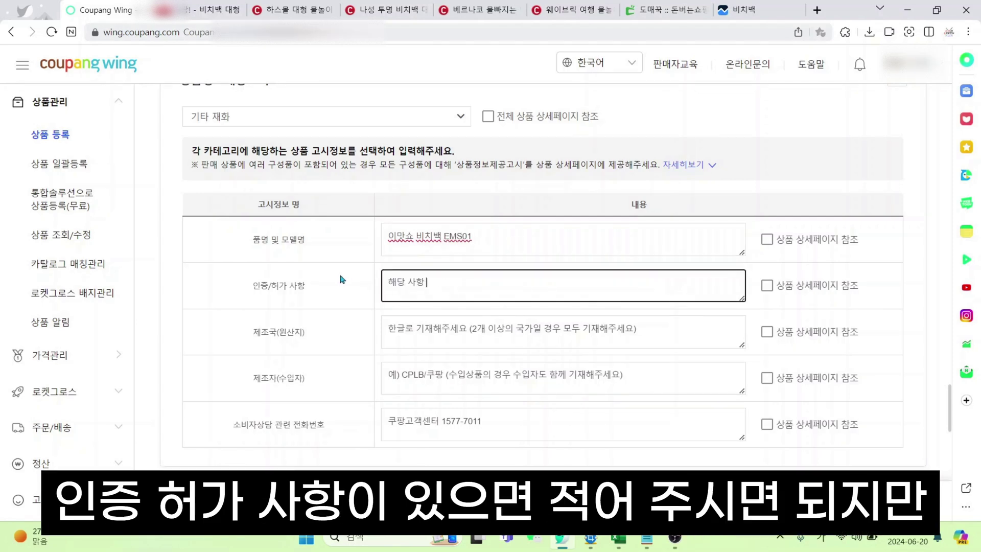
{"action": "type", "text": "없음"}
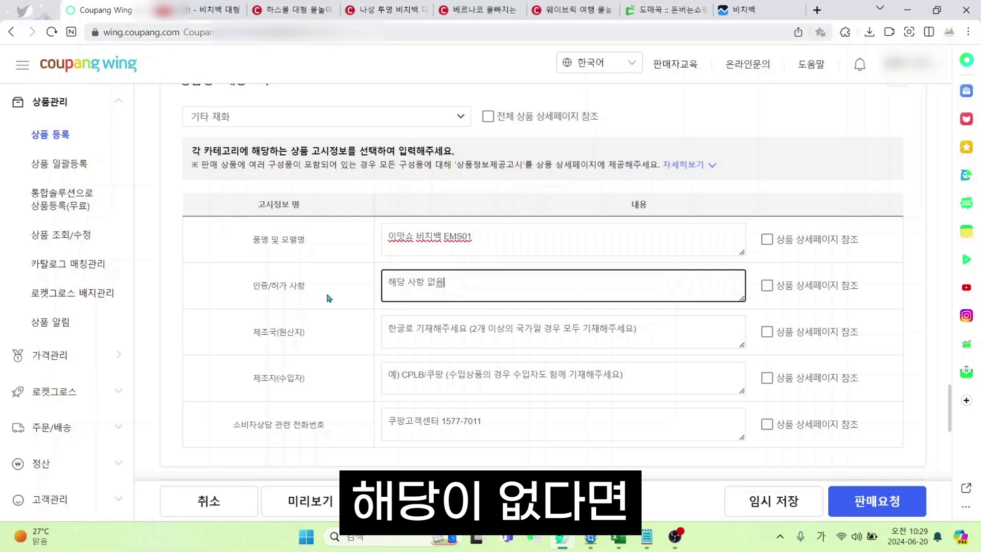
Set the country of origin to 중국 OEM and manufacturer to 이맛쇼 협력사
{"action": "triple_click", "coordinate": [681, 329]}
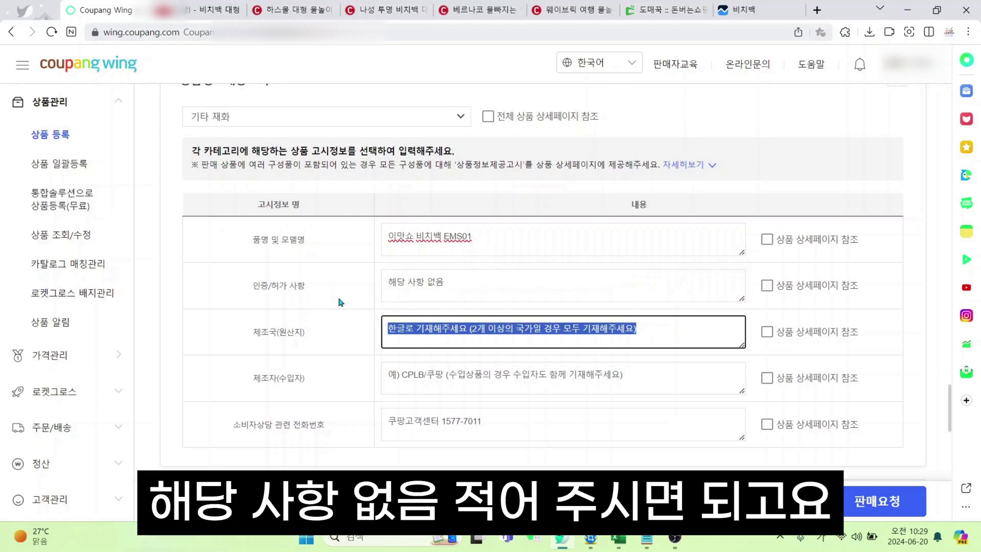
{"action": "type", "text": "중국 OEM"}
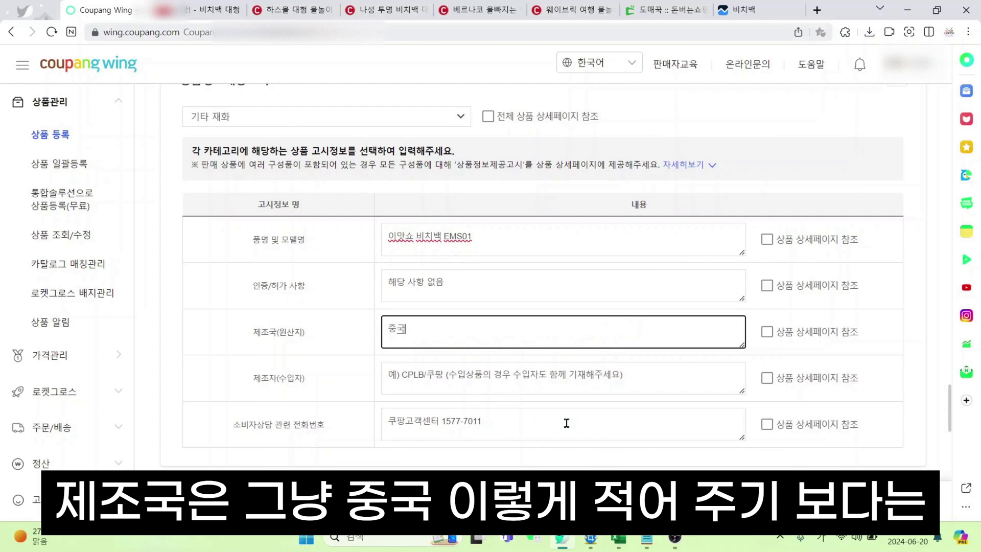
{"action": "left_click", "coordinate": [613, 389]}
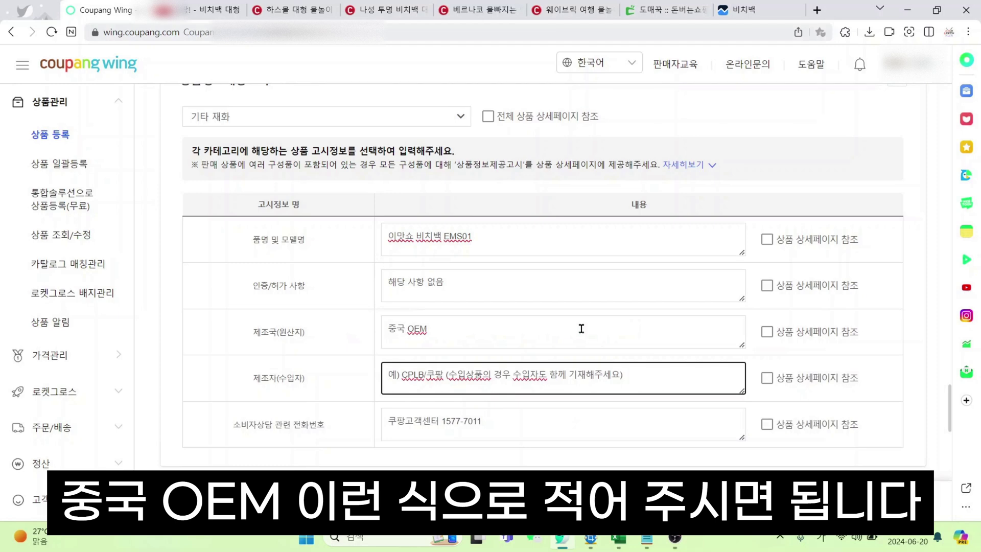
{"action": "left_click_drag", "start_coordinate": [674, 366], "coordinate": [363, 372]}
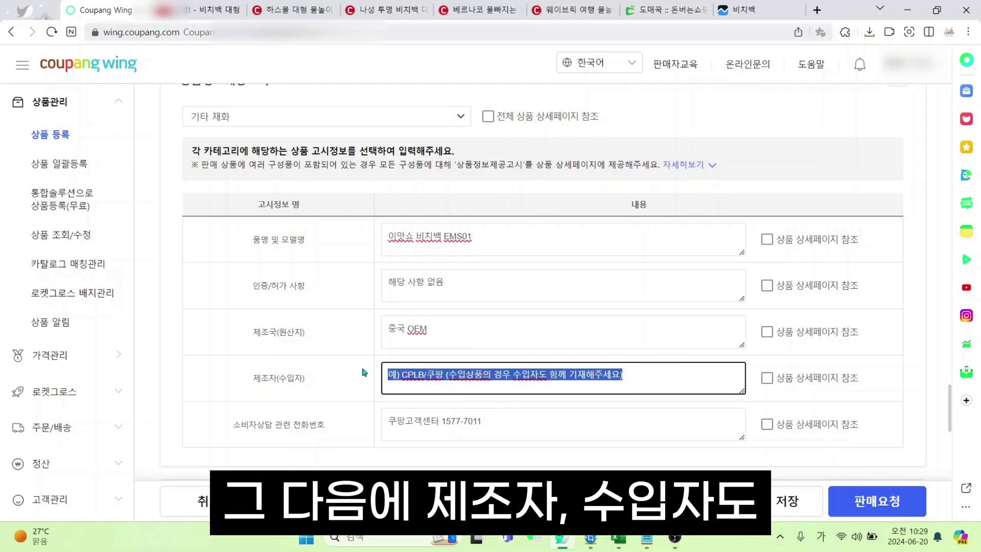
{"action": "type", "text": "쥐"}
{"action": "key", "text": "BackSpace"}
{"action": "key", "text": "BackSpace"}
{"action": "type", "text": "이맛쇼 협력사"}
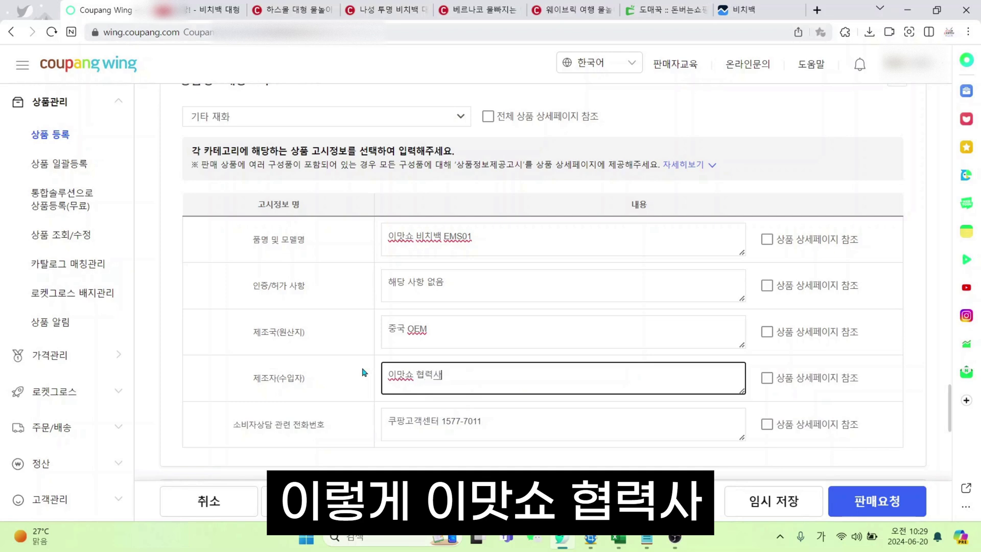
{"action": "left_click", "coordinate": [362, 369]}
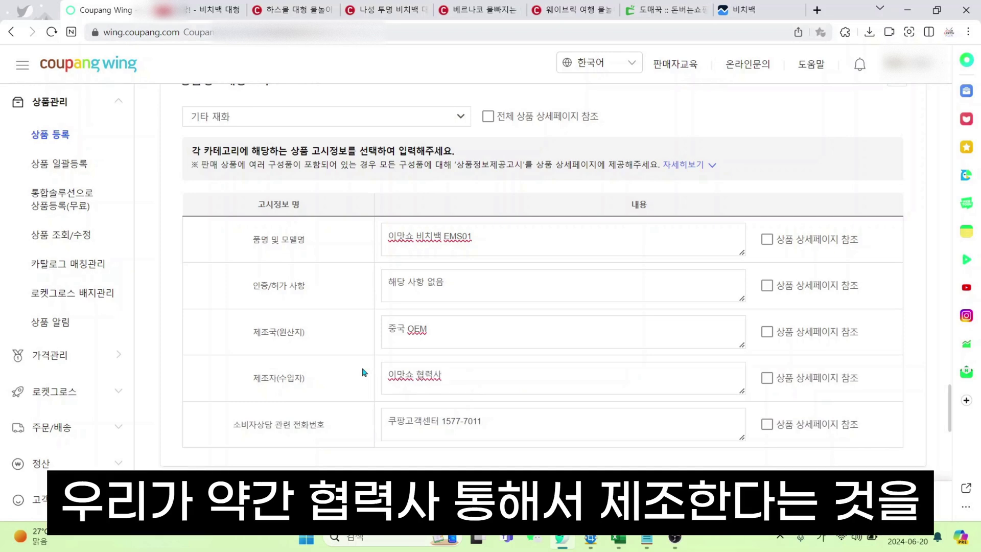
Enter the customer service phone number in the contact field
{"action": "scroll", "coordinate": [482, 339], "scroll_direction": "down", "scroll_amount": 2}
{"action": "left_click_drag", "start_coordinate": [516, 314], "coordinate": [318, 309]}
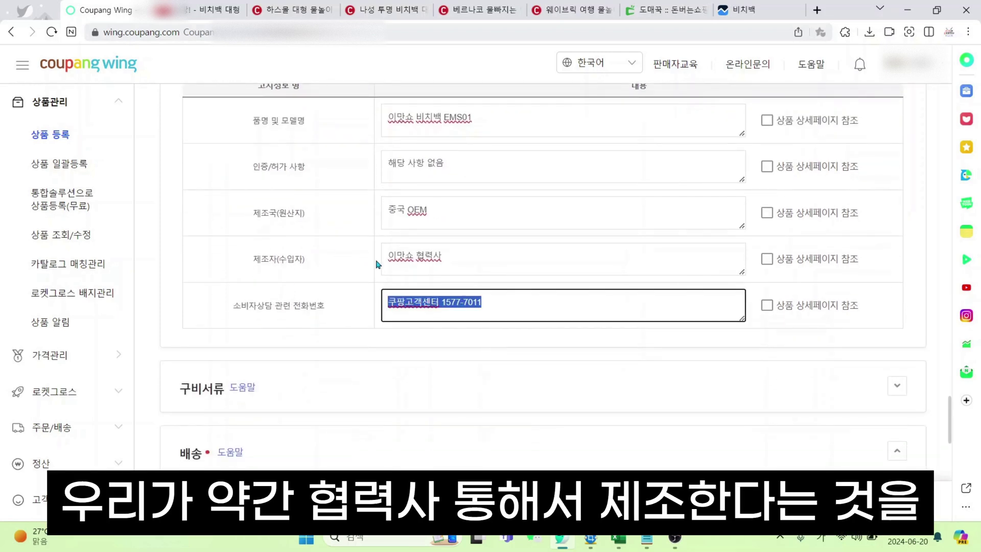
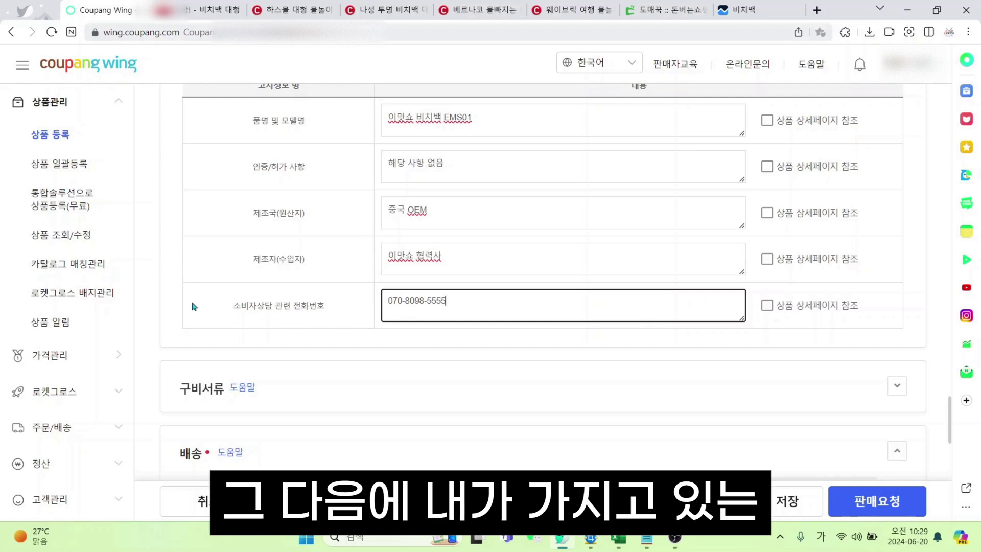
{"action": "left_click_drag", "start_coordinate": [193, 306], "coordinate": [328, 307]}
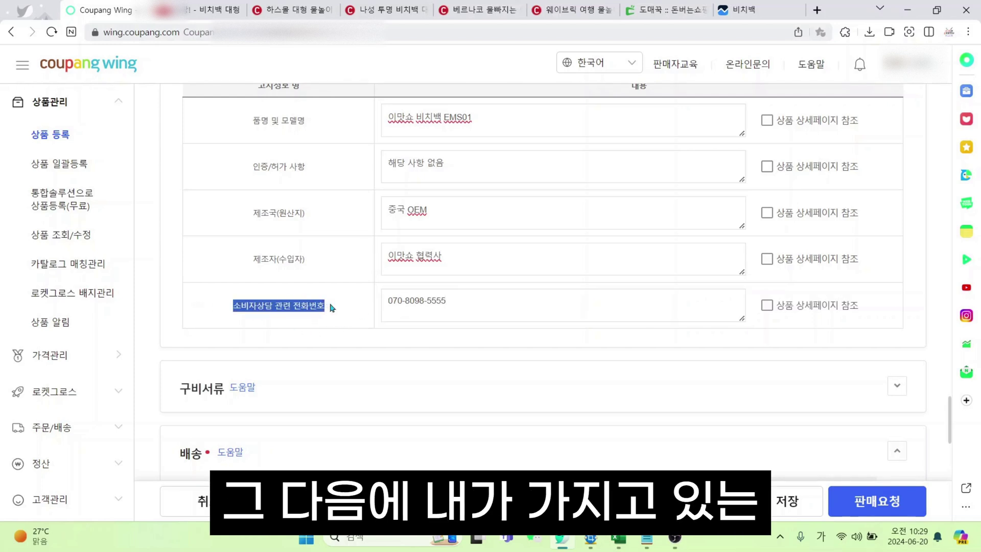
{"action": "left_click", "coordinate": [372, 346]}
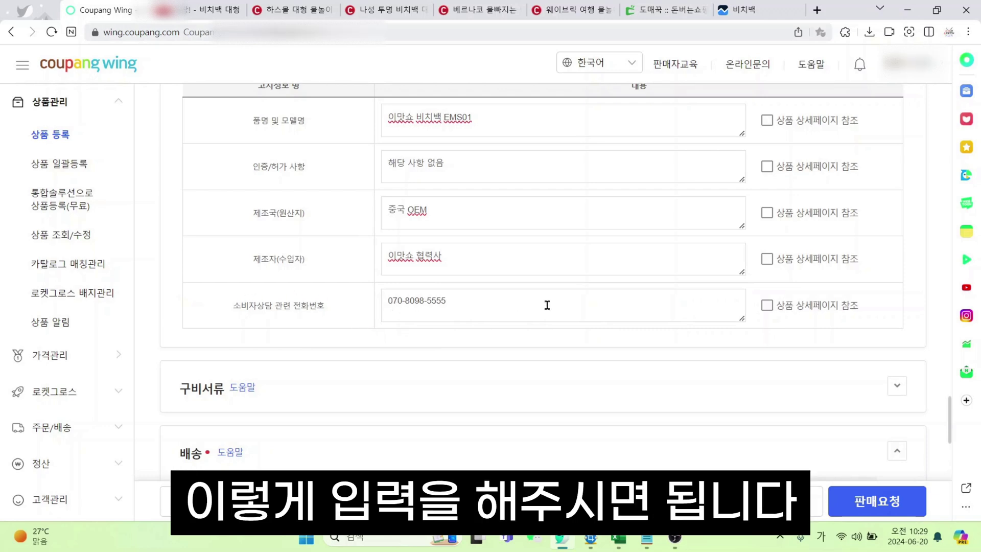
{"action": "scroll", "coordinate": [597, 322], "scroll_direction": "down", "scroll_amount": 2}
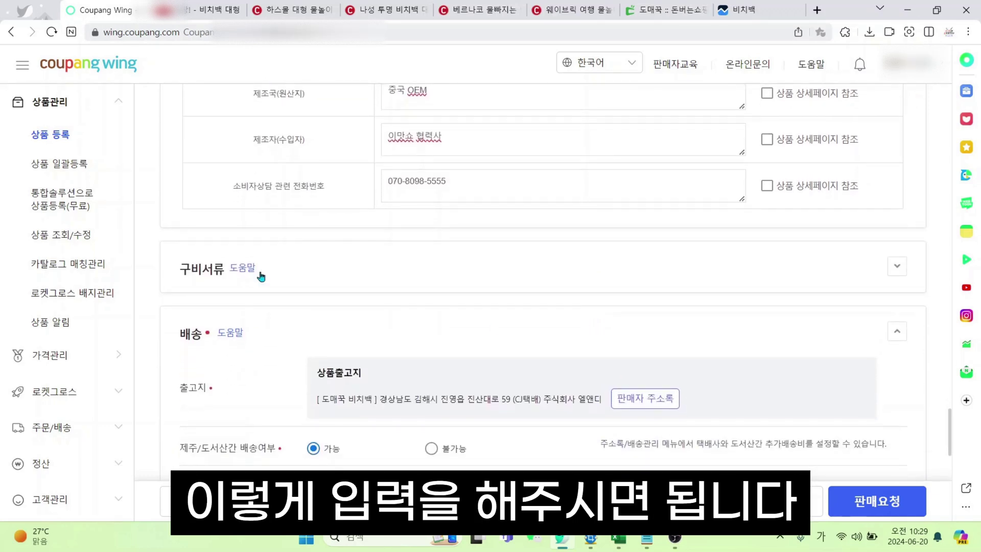
{"action": "left_click", "coordinate": [895, 269]}
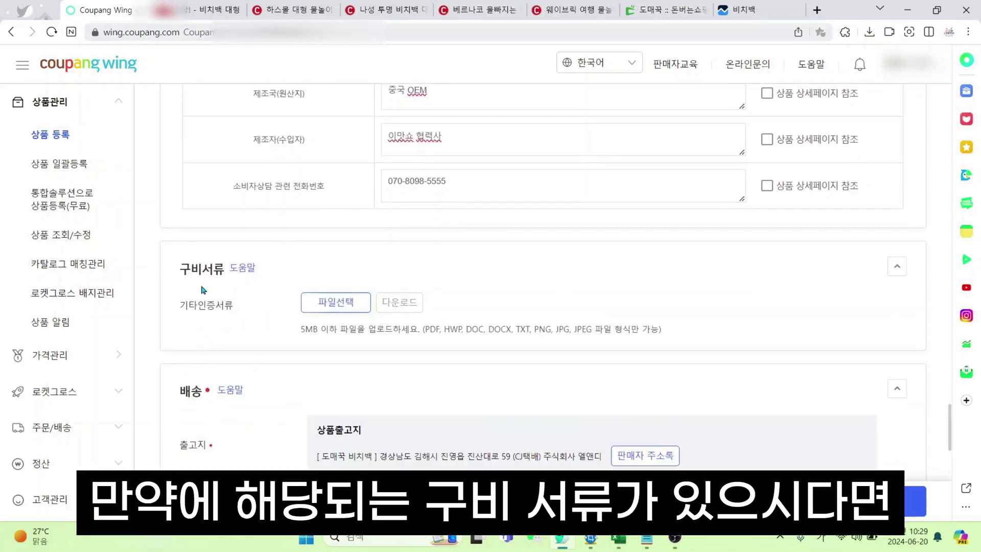
{"action": "left_click", "coordinate": [348, 298]}
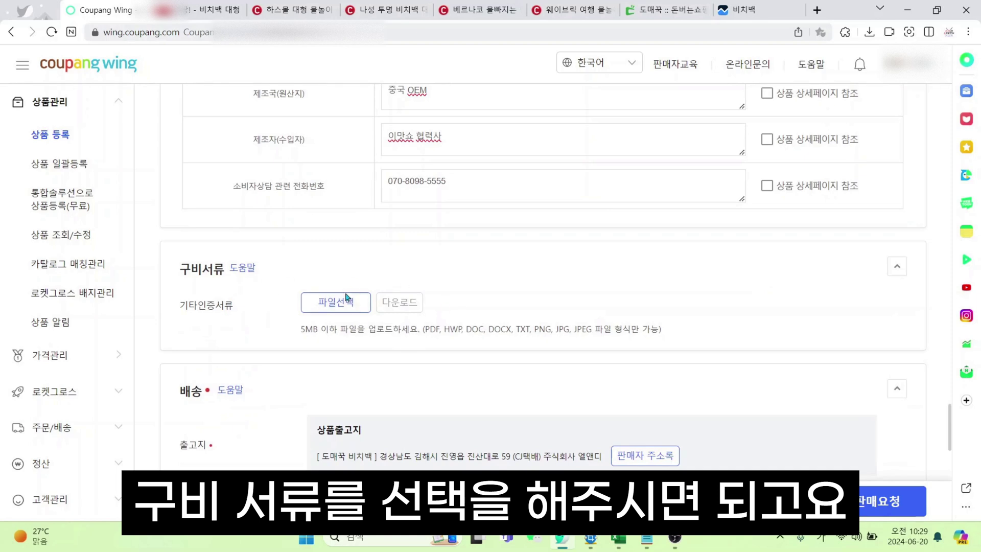
{"action": "left_click", "coordinate": [889, 276]}
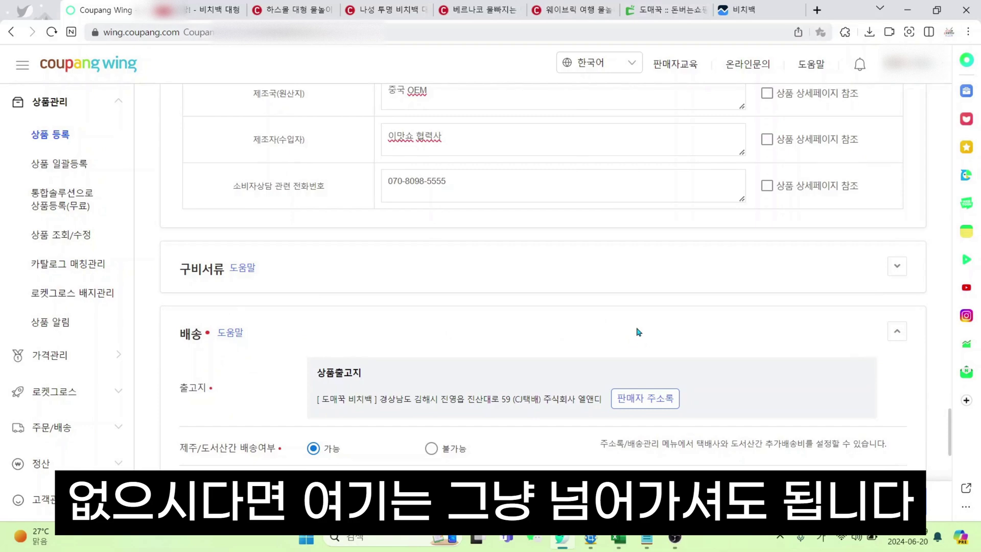
{"action": "scroll", "coordinate": [637, 333], "scroll_direction": "down", "scroll_amount": 2}
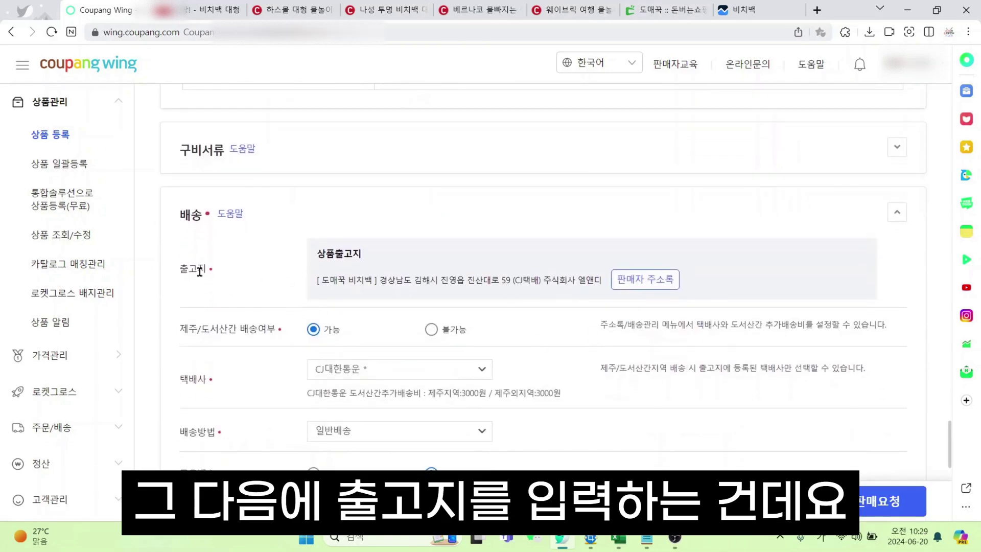
{"action": "left_click", "coordinate": [664, 9]}
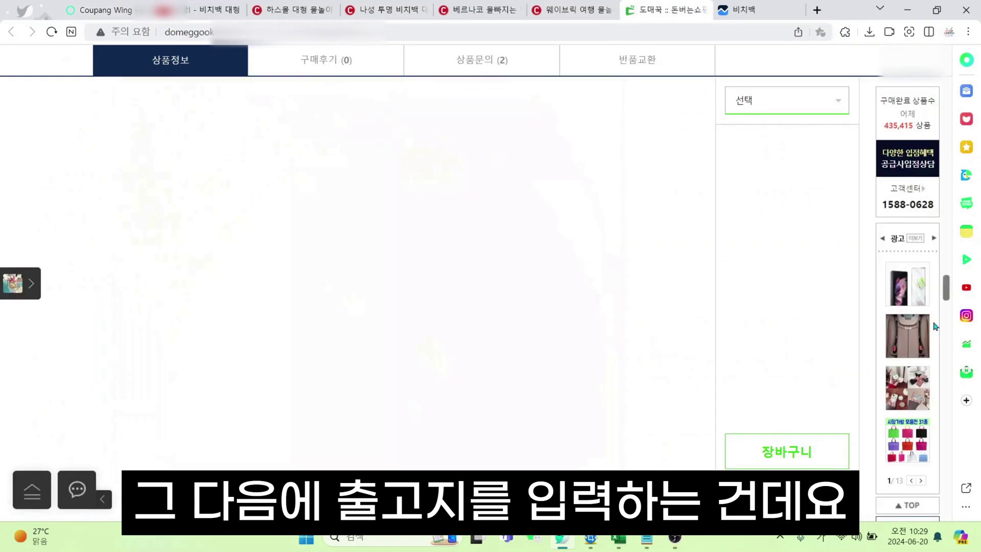
{"action": "left_click_drag", "start_coordinate": [934, 322], "coordinate": [946, 461]}
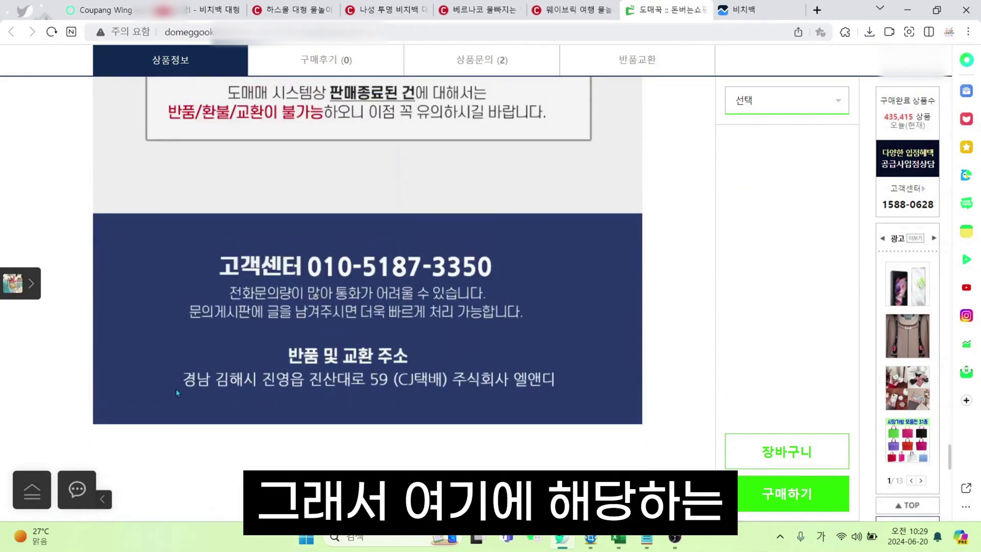
{"action": "left_click", "coordinate": [100, 10]}
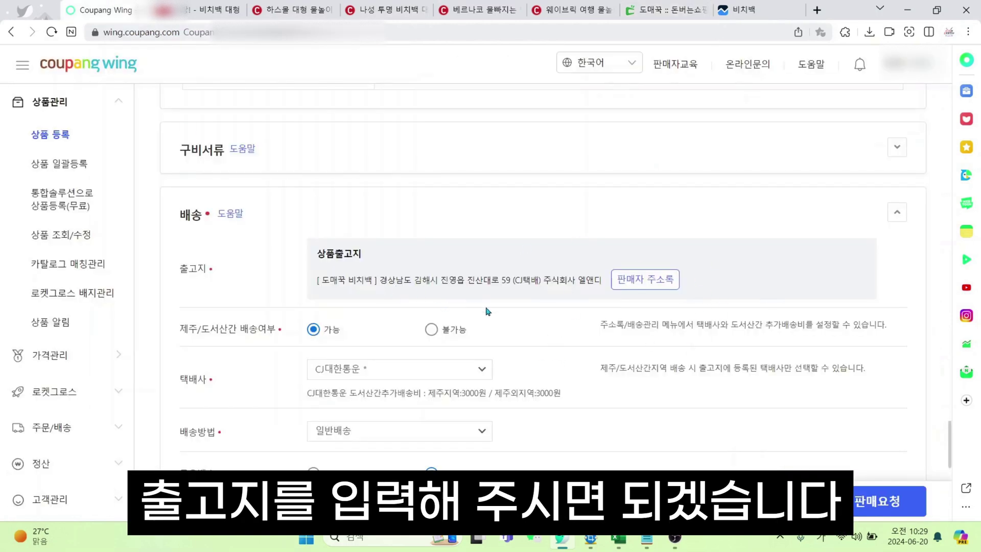
{"action": "scroll", "coordinate": [504, 323], "scroll_direction": "down", "scroll_amount": 2}
{"action": "left_click", "coordinate": [431, 210]}
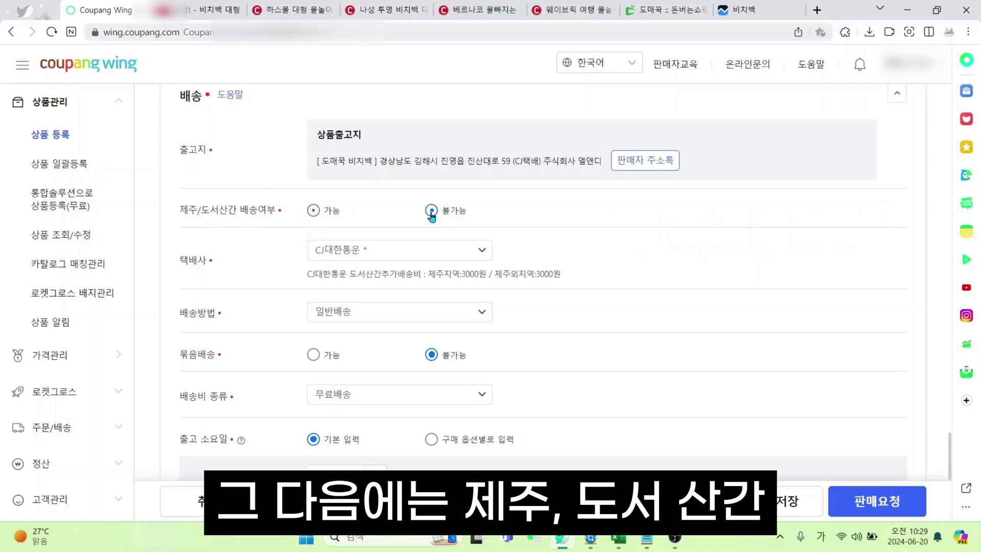
{"action": "left_click", "coordinate": [314, 210]}
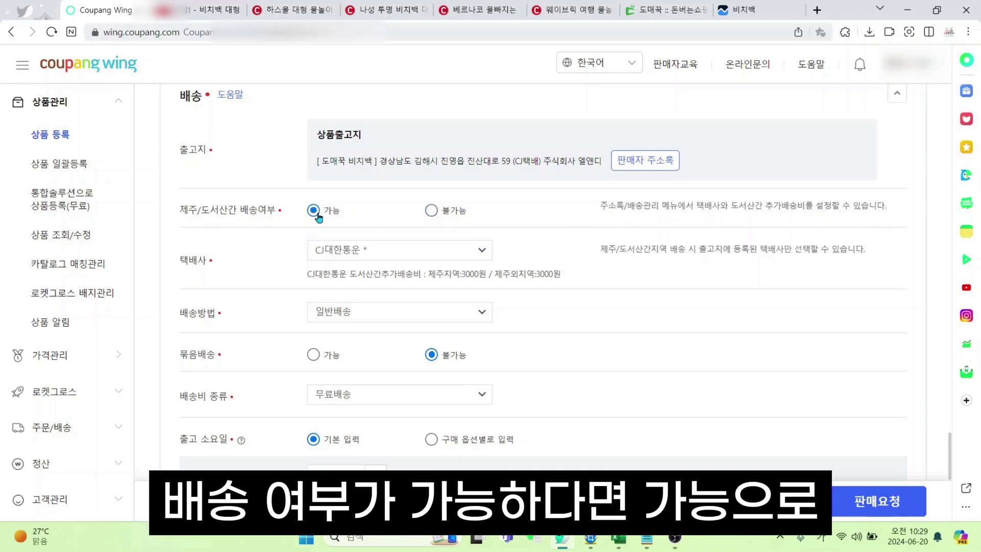
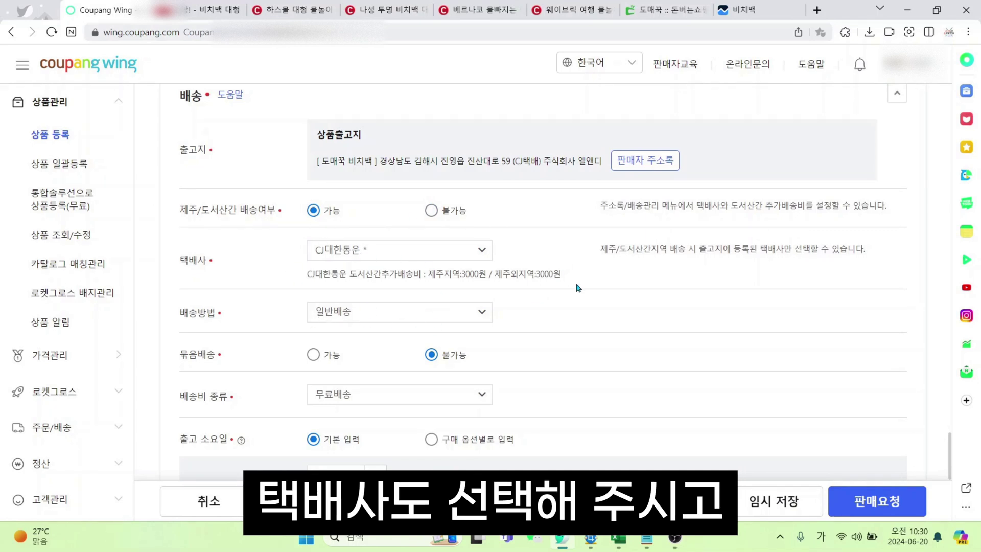
Keep 일반배송 as the delivery method and set bundled shipping to not allowed
{"action": "left_click", "coordinate": [446, 313]}
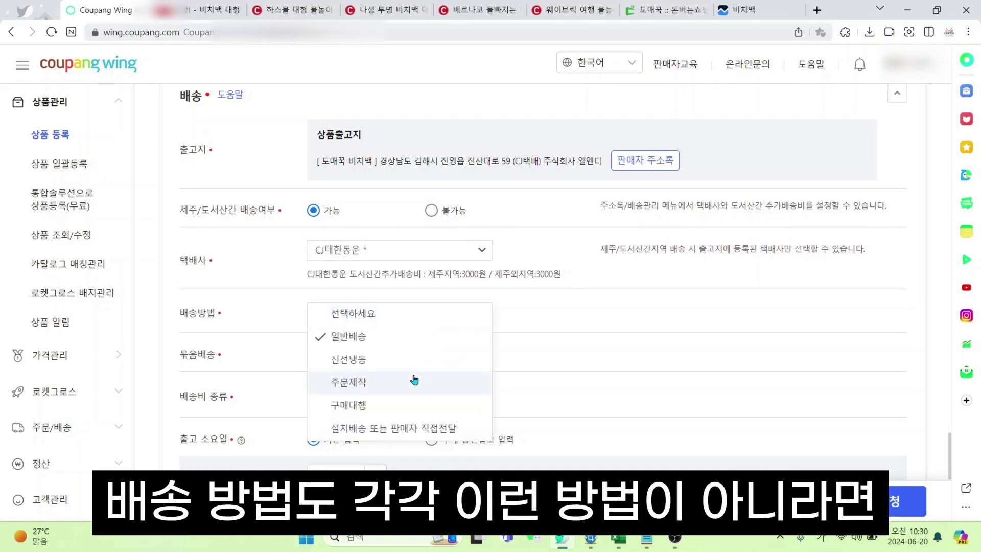
{"action": "left_click", "coordinate": [357, 338]}
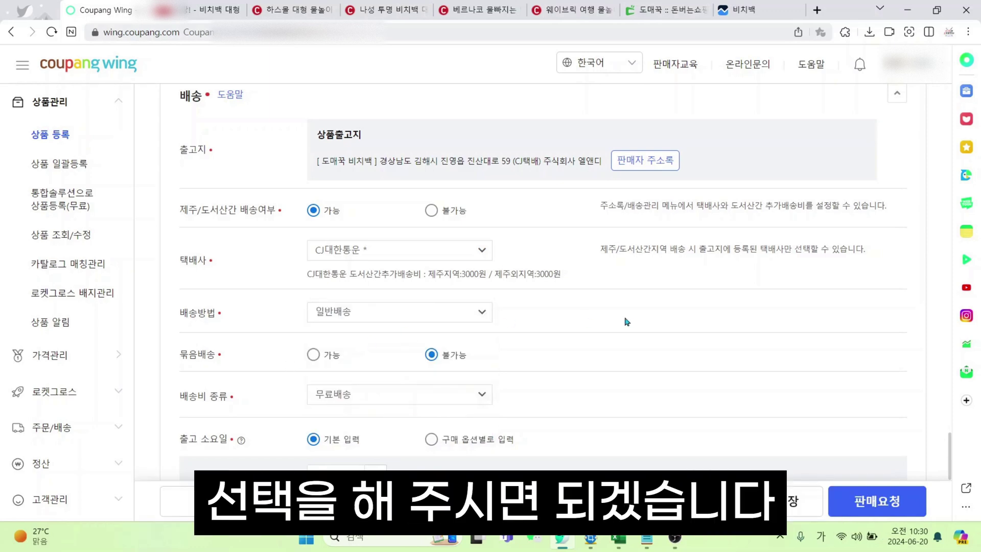
{"action": "scroll", "coordinate": [626, 322], "scroll_direction": "down", "scroll_amount": 2}
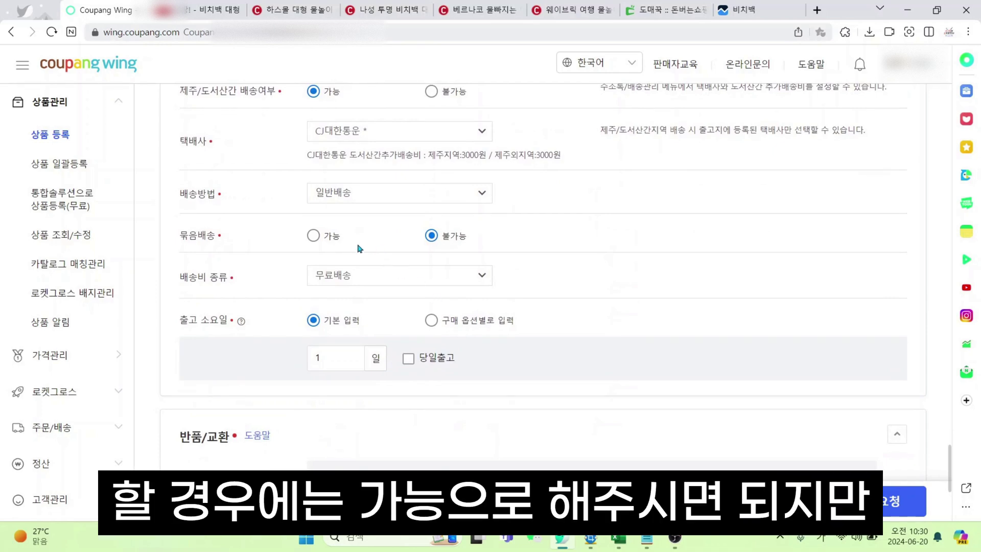
{"action": "left_click", "coordinate": [312, 236]}
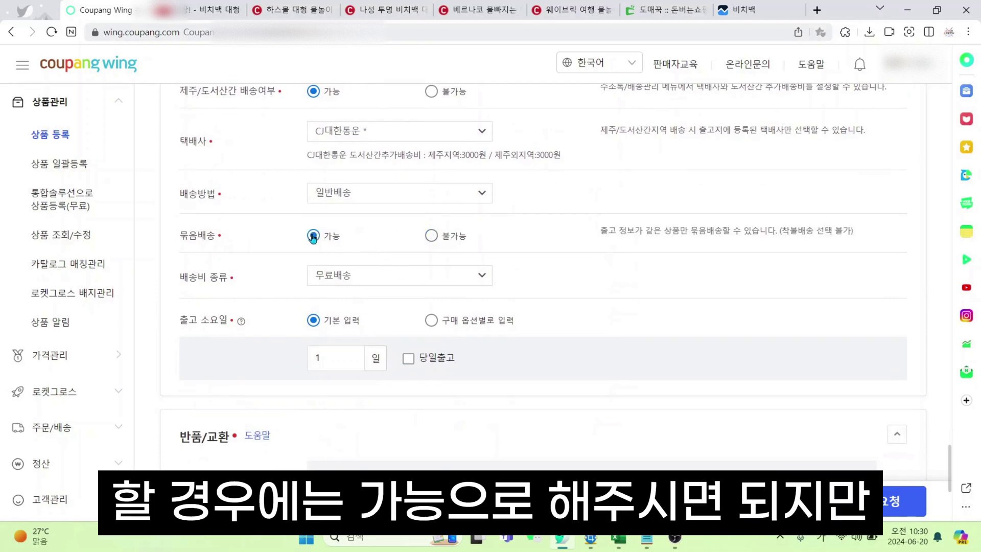
{"action": "left_click", "coordinate": [432, 236]}
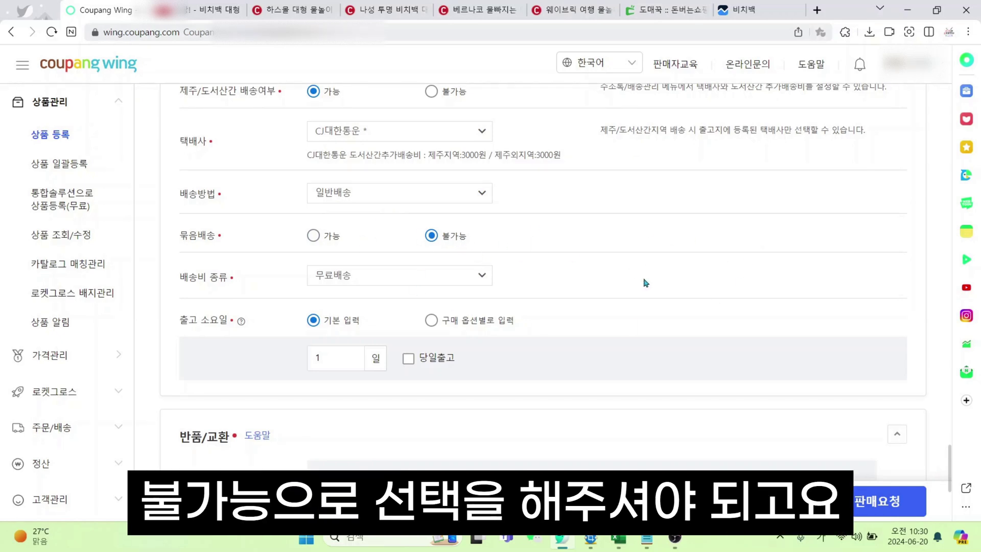
Set the shipping fee type to 무료배송 after trying the paid and conditional-free options
{"action": "left_click", "coordinate": [425, 279]}
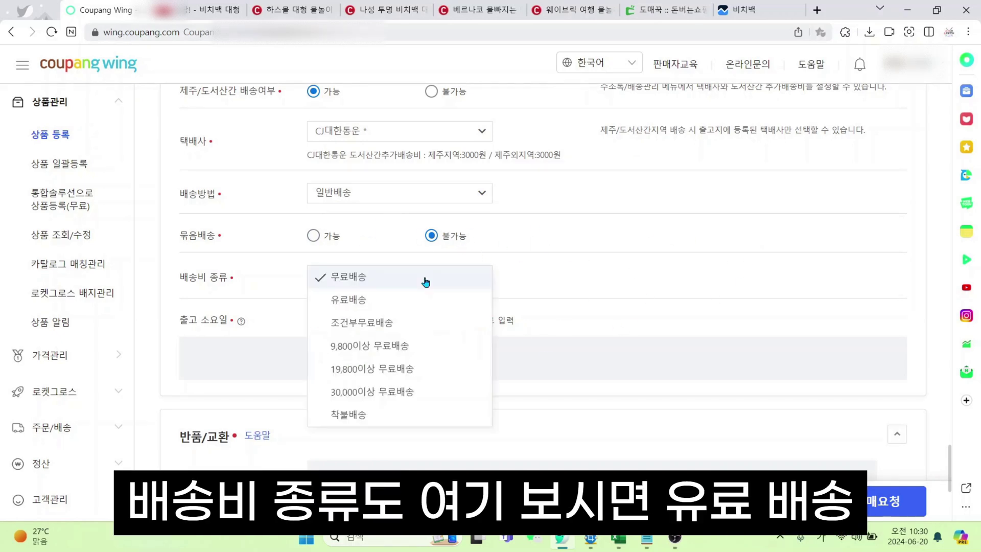
{"action": "left_click", "coordinate": [421, 309]}
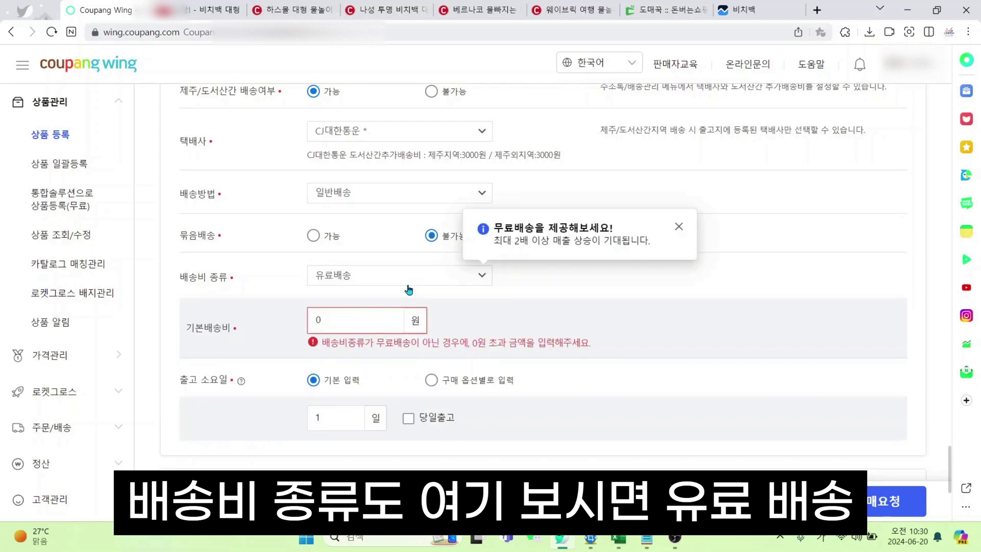
{"action": "left_click", "coordinate": [412, 281]}
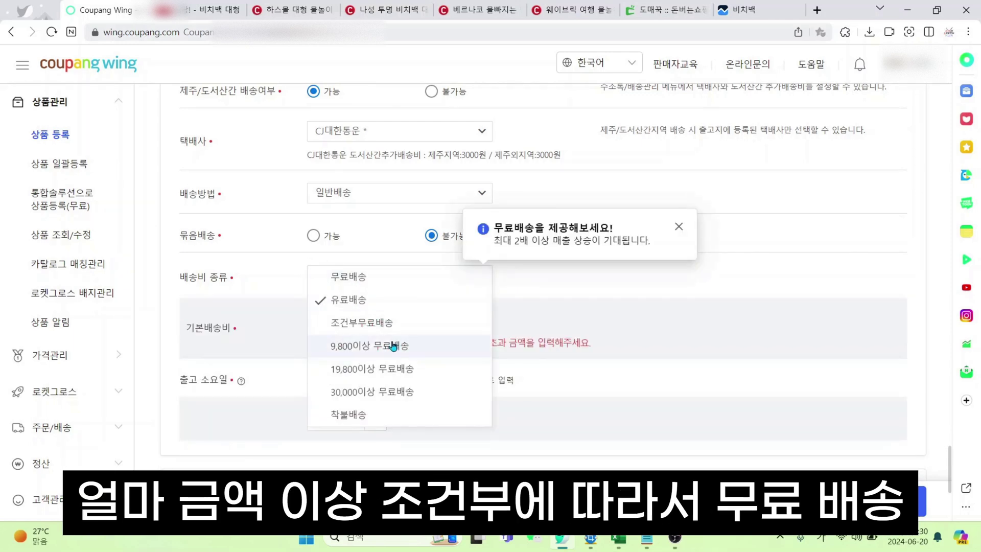
{"action": "left_click", "coordinate": [393, 346]}
{"action": "left_click", "coordinate": [388, 282]}
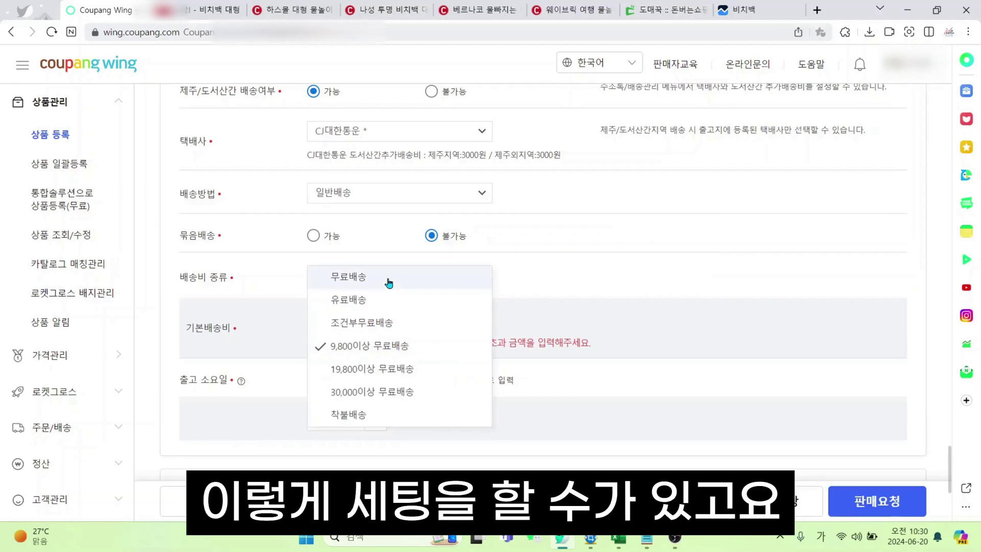
{"action": "left_click", "coordinate": [436, 284]}
{"action": "left_click", "coordinate": [432, 282]}
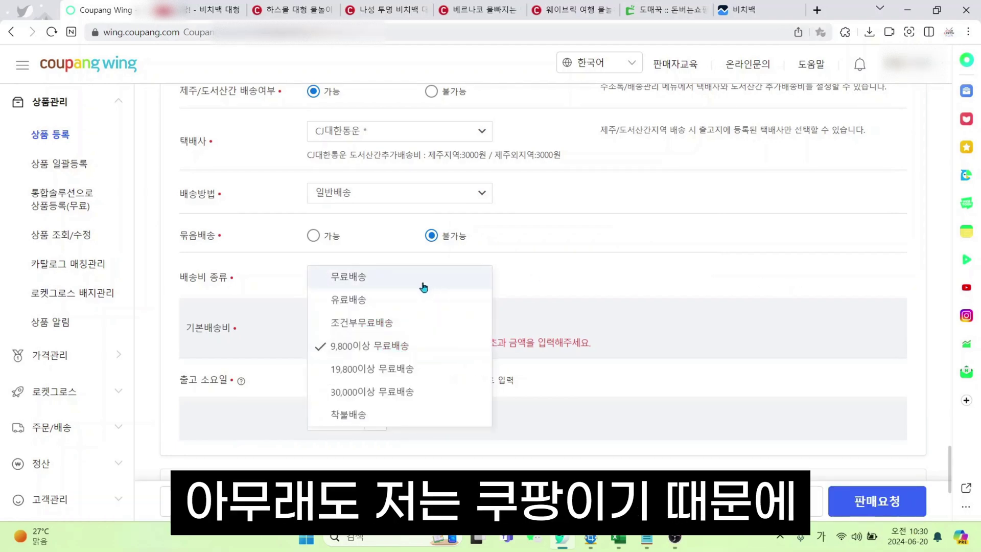
{"action": "left_click", "coordinate": [424, 286]}
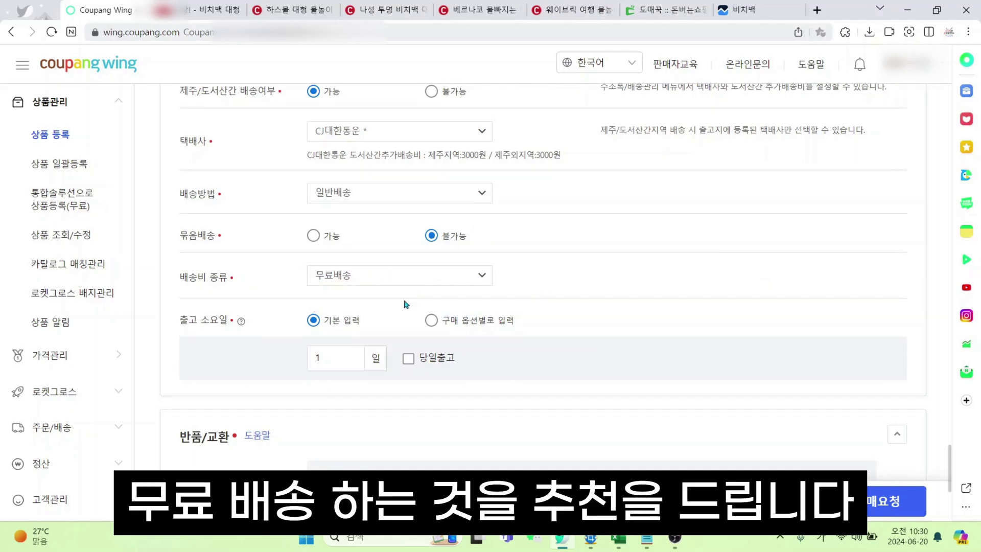
Review the beach bag search results on Coupang for comparison
{"action": "left_click", "coordinate": [207, 14]}
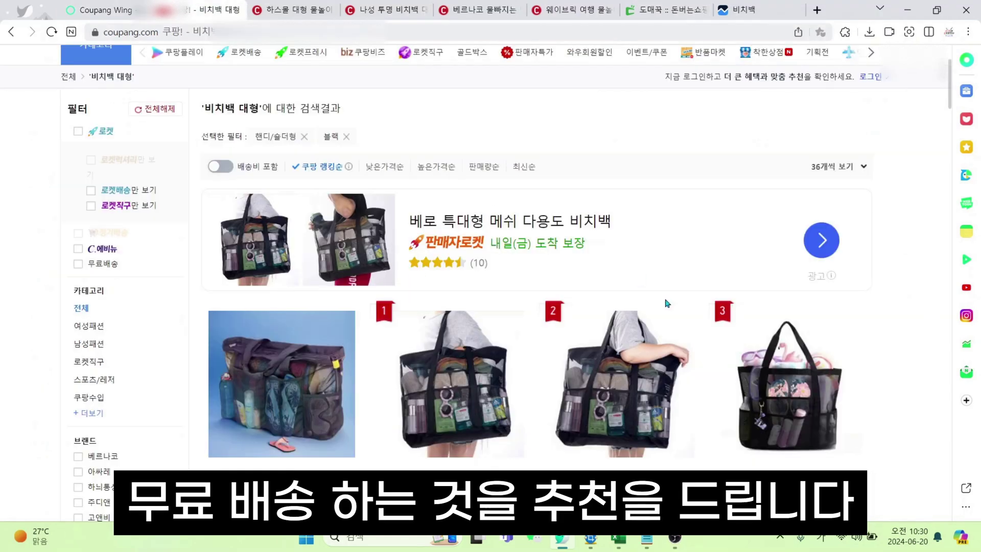
{"action": "scroll", "coordinate": [815, 412], "scroll_direction": "down", "scroll_amount": 5}
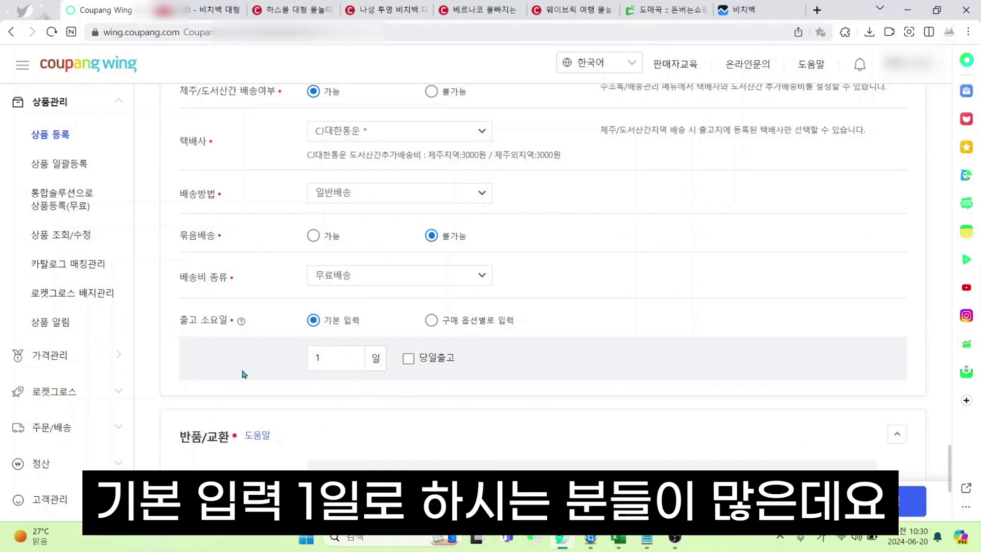
{"action": "scroll", "coordinate": [241, 349], "scroll_direction": "down", "scroll_amount": 2}
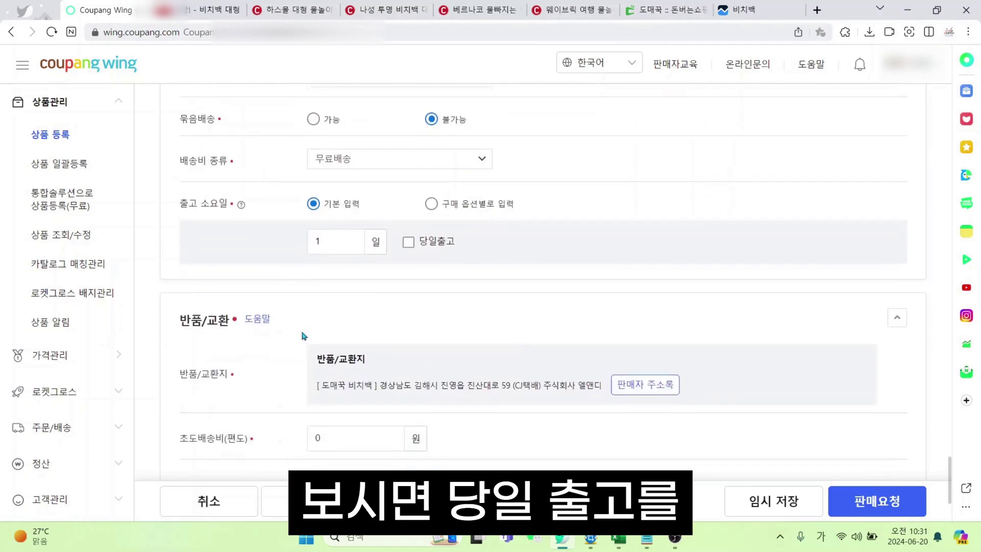
{"action": "scroll", "coordinate": [241, 349], "scroll_direction": "up", "scroll_amount": 2}
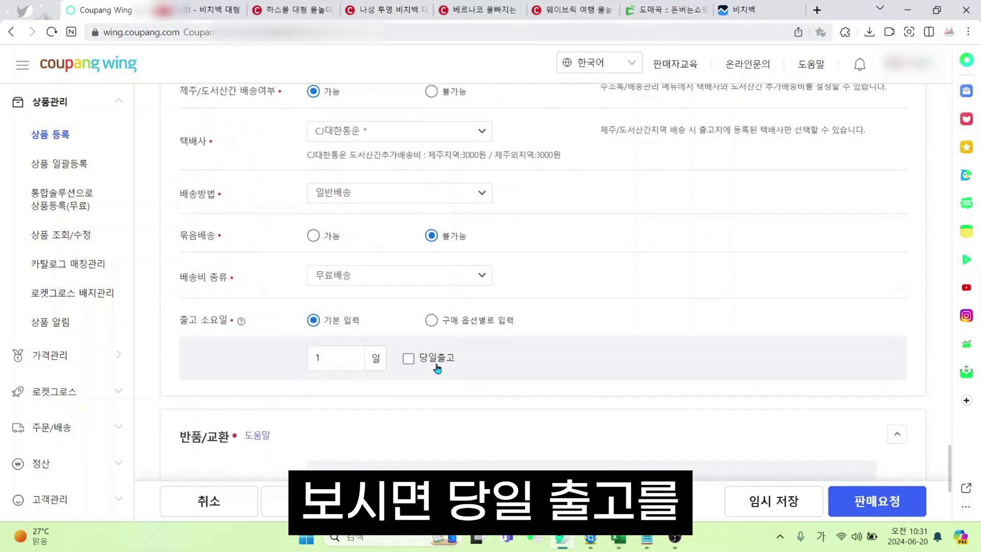
Tick 당일출고 and choose the 2시 cutoff, checking the supplier's product page along the way
{"action": "left_click", "coordinate": [409, 359]}
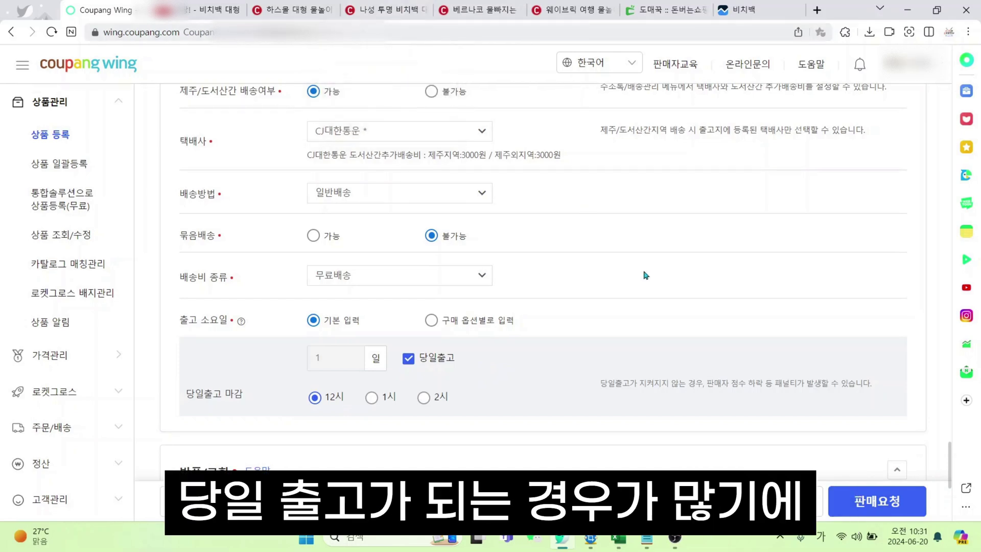
{"action": "left_click", "coordinate": [645, 10]}
{"action": "scroll", "coordinate": [482, 332], "scroll_direction": "up", "scroll_amount": 2}
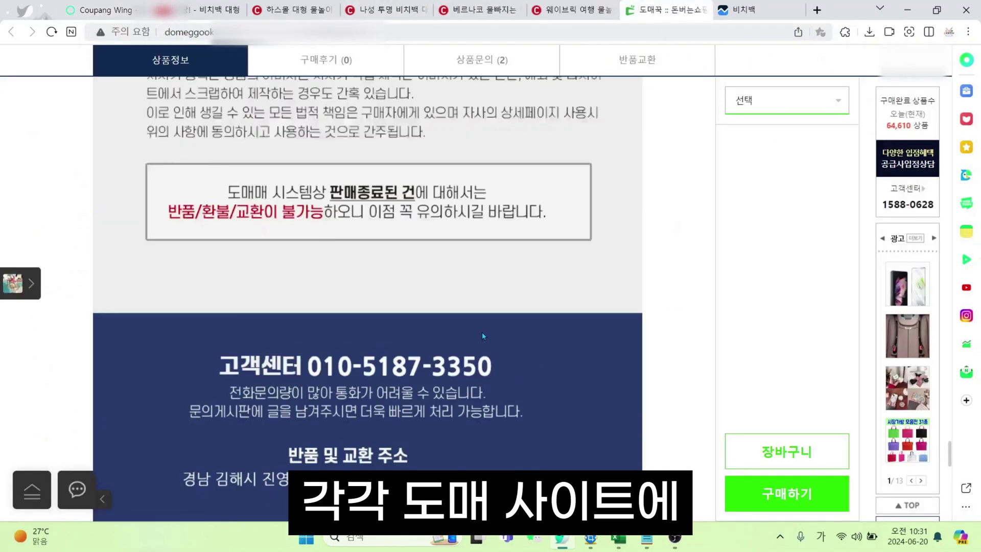
{"action": "scroll", "coordinate": [482, 332], "scroll_direction": "down", "scroll_amount": 5}
{"action": "scroll", "coordinate": [557, 357], "scroll_direction": "up", "scroll_amount": 10}
{"action": "scroll", "coordinate": [541, 371], "scroll_direction": "down", "scroll_amount": 15}
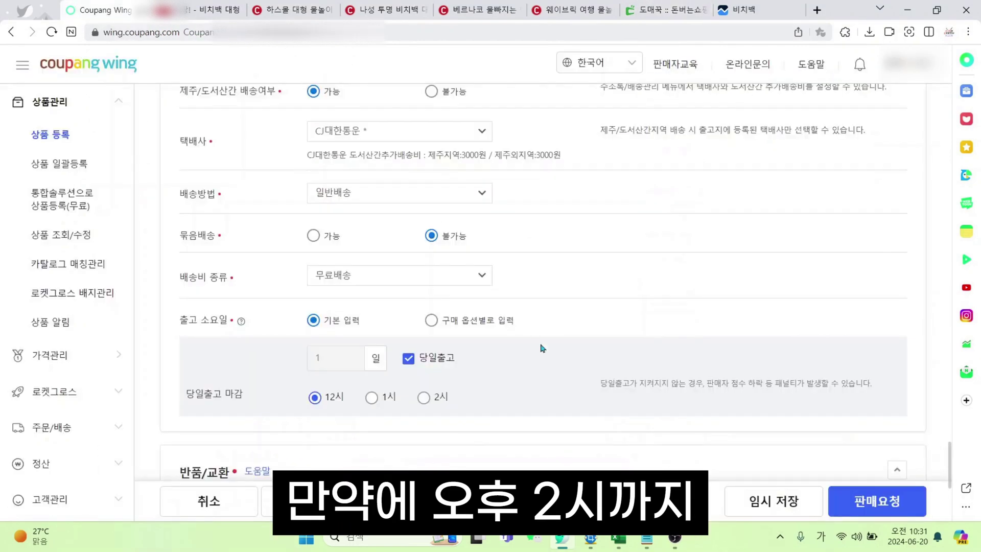
{"action": "left_click", "coordinate": [422, 402]}
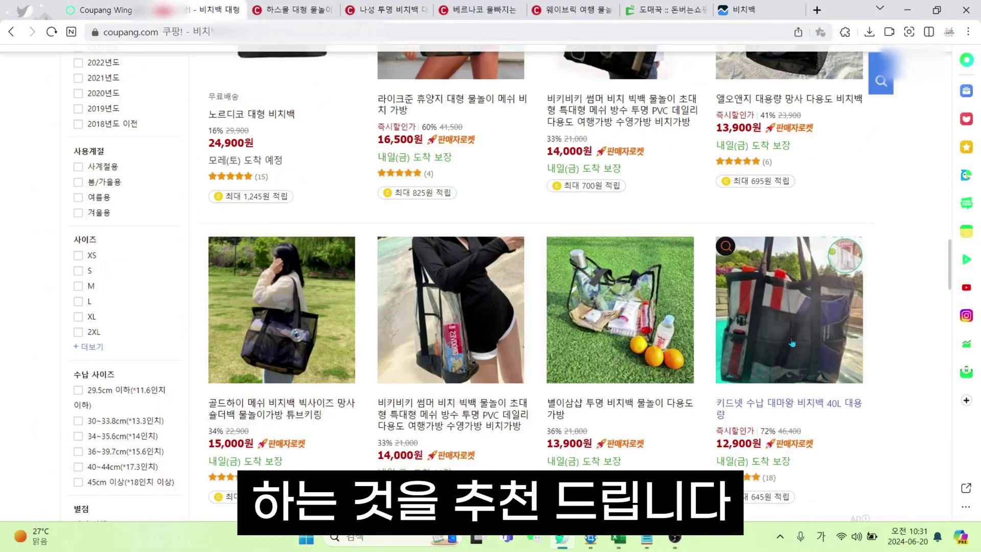
{"action": "scroll", "coordinate": [792, 341], "scroll_direction": "down", "scroll_amount": 5}
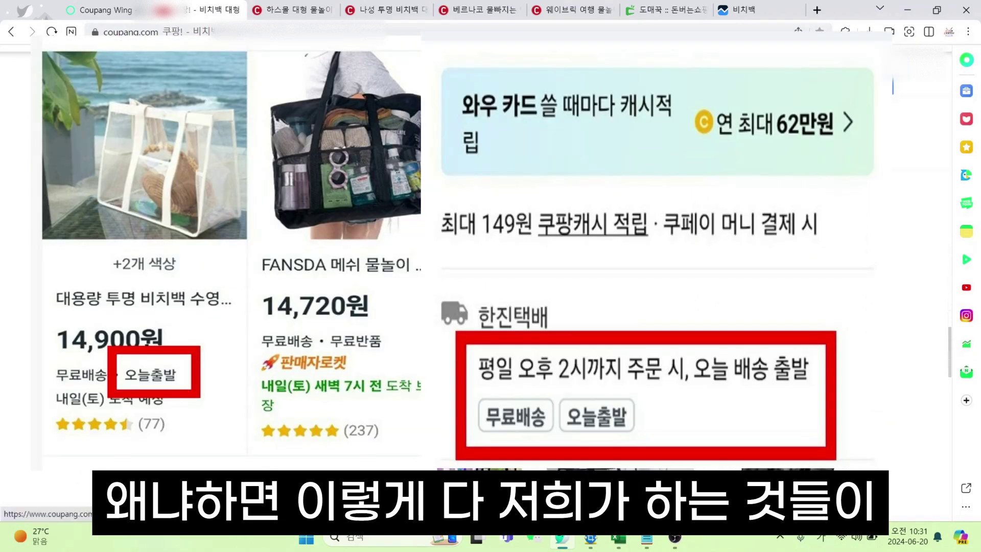
{"action": "scroll", "coordinate": [792, 342], "scroll_direction": "down", "scroll_amount": 2}
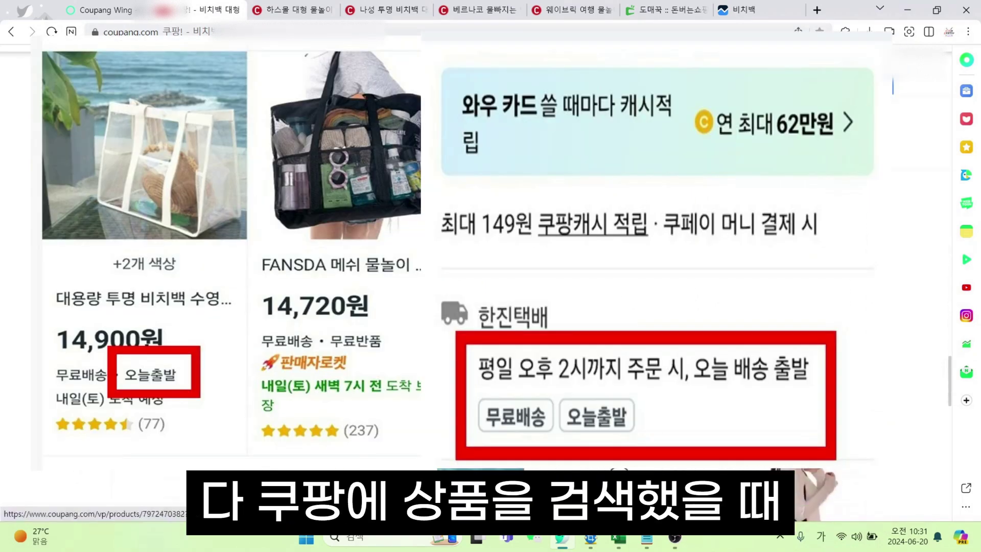
{"action": "left_click", "coordinate": [80, 7]}
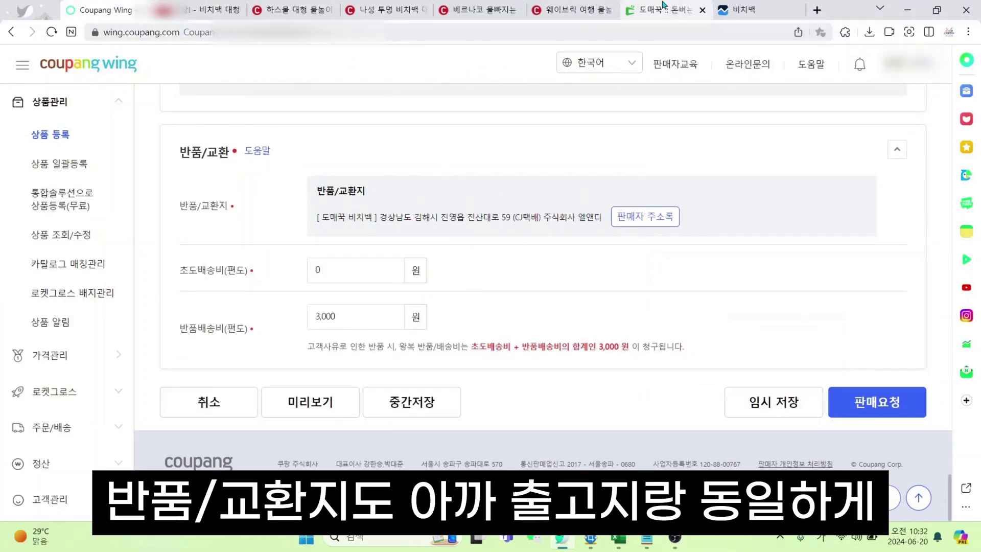
Check the supplier's return address, then try initial shipping fees of 3000 and 0
{"action": "left_click", "coordinate": [663, 6]}
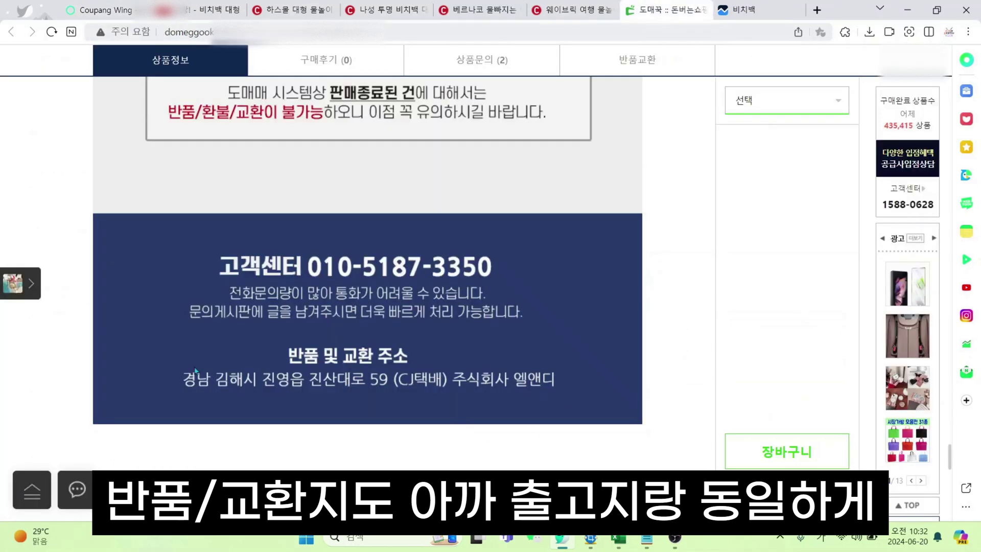
{"action": "key", "text": "ctrl+1"}
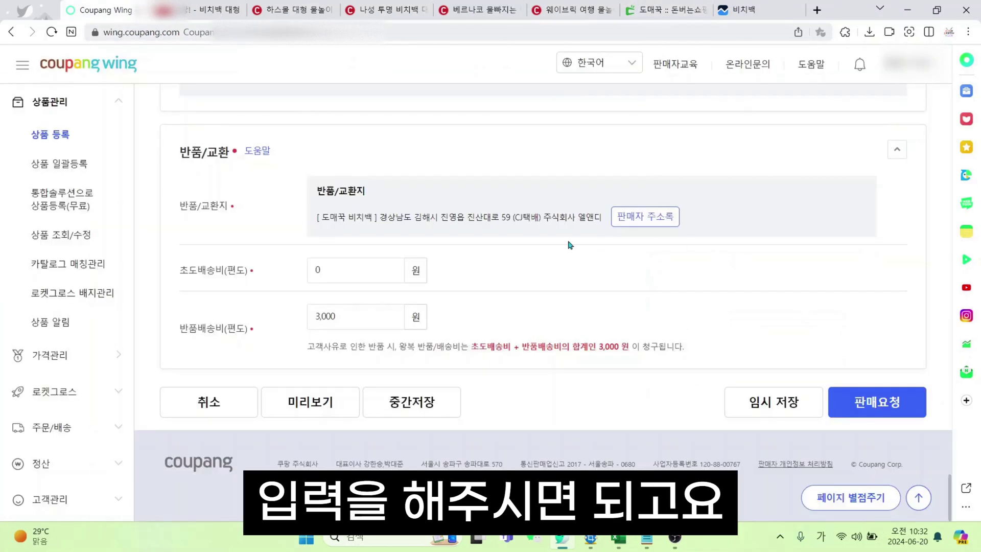
{"action": "left_click", "coordinate": [363, 269]}
{"action": "type", "text": "3000"}
{"action": "left_click_drag", "start_coordinate": [180, 151], "coordinate": [271, 152]}
{"action": "left_click", "coordinate": [333, 342]}
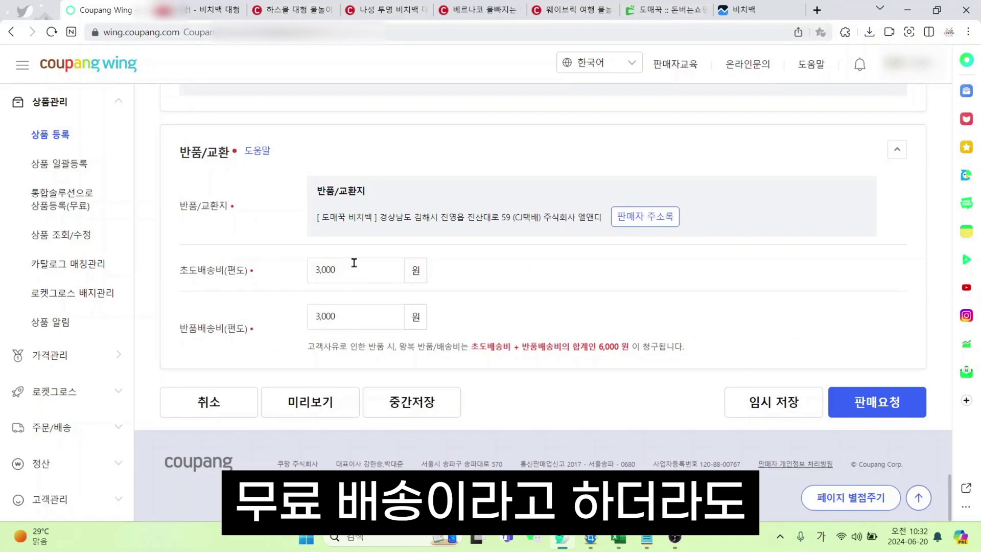
{"action": "left_click_drag", "start_coordinate": [353, 265], "coordinate": [268, 271]}
{"action": "type", "text": "0"}
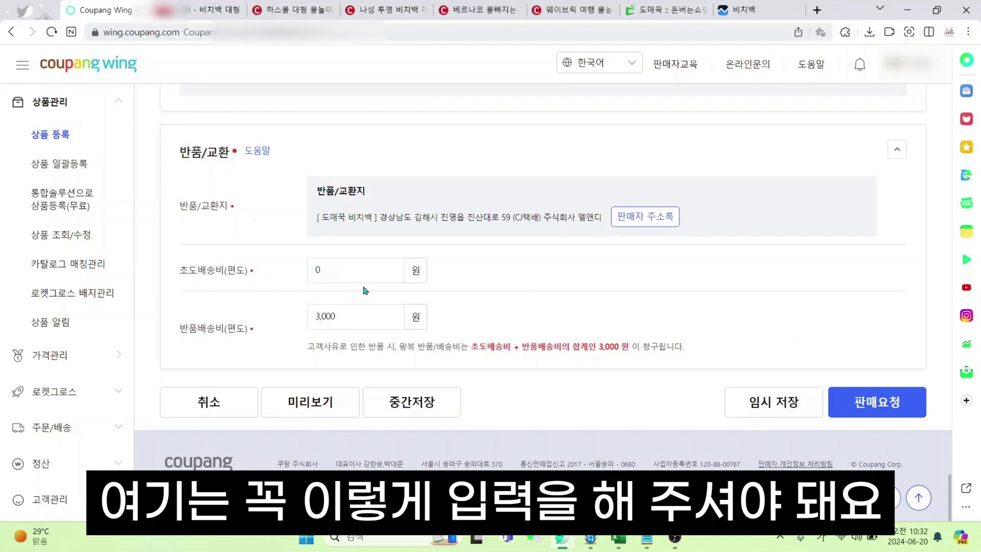
{"action": "left_click", "coordinate": [508, 277]}
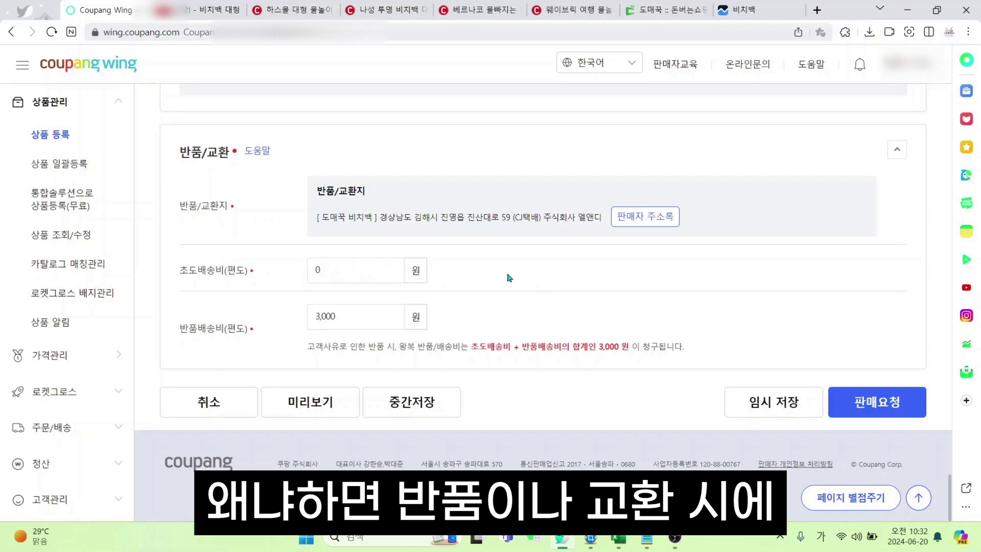
Enter 3000 as the 초도배송비(편도) and confirm the return note totals 6,000 won
{"action": "double_click", "coordinate": [328, 270]}
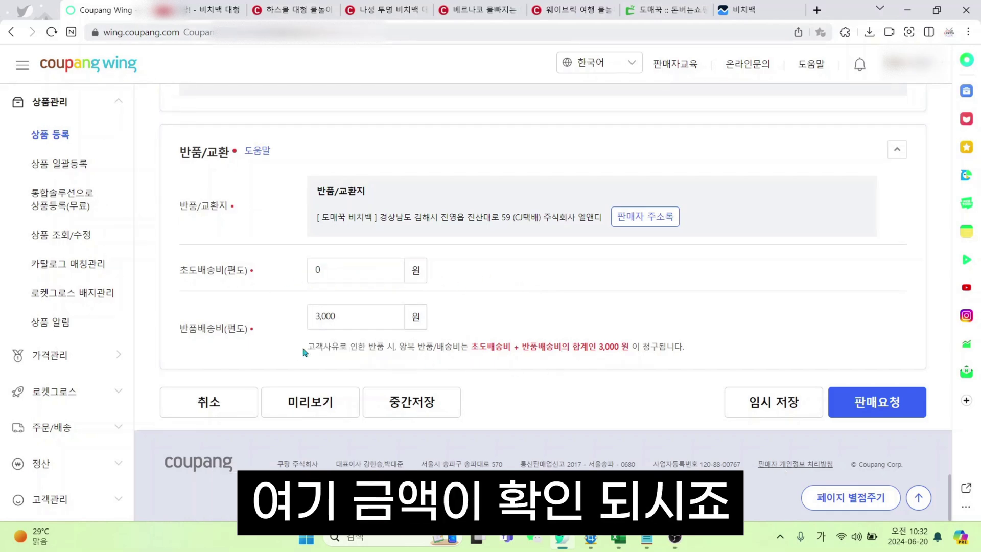
{"action": "left_click_drag", "start_coordinate": [303, 346], "coordinate": [416, 354]}
{"action": "left_click", "coordinate": [571, 369]}
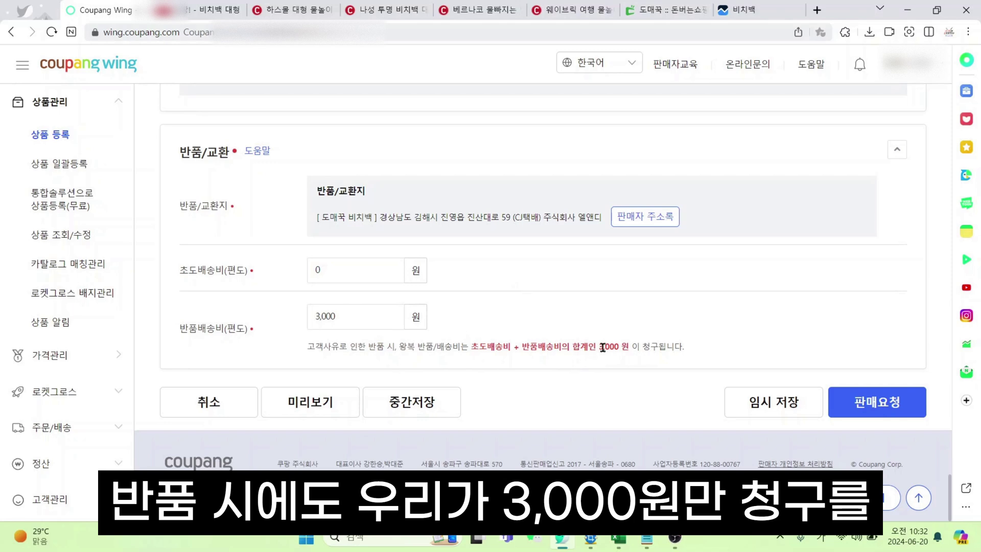
{"action": "left_click_drag", "start_coordinate": [598, 348], "coordinate": [639, 347]}
{"action": "left_click", "coordinate": [612, 379]}
{"action": "double_click", "coordinate": [337, 269]}
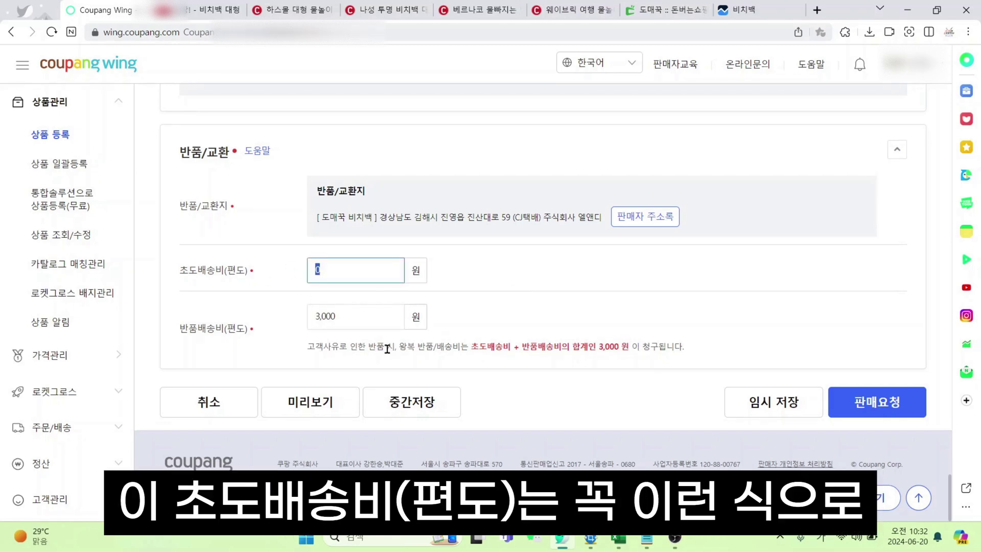
{"action": "type", "text": "3000"}
{"action": "left_click", "coordinate": [603, 393]}
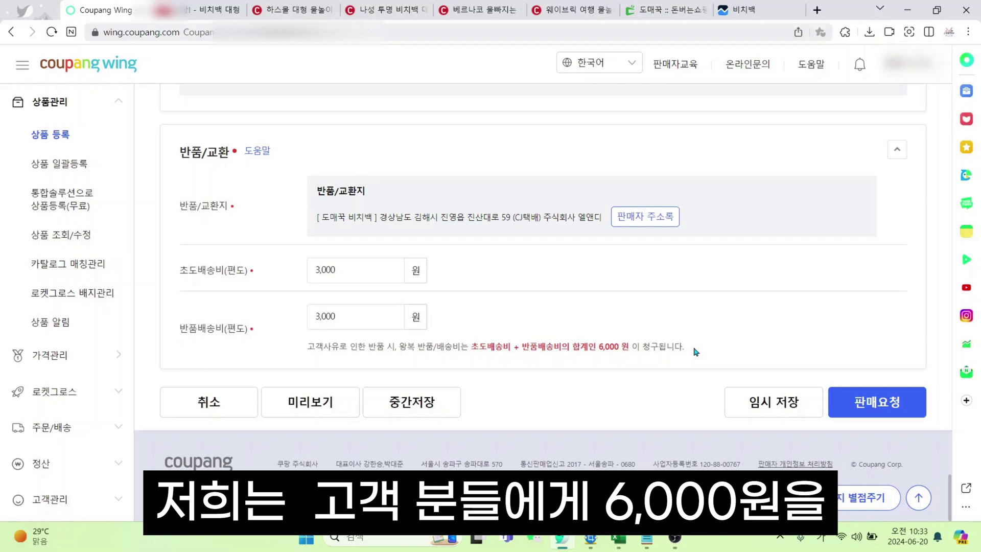
{"action": "left_click_drag", "start_coordinate": [694, 352], "coordinate": [306, 347]}
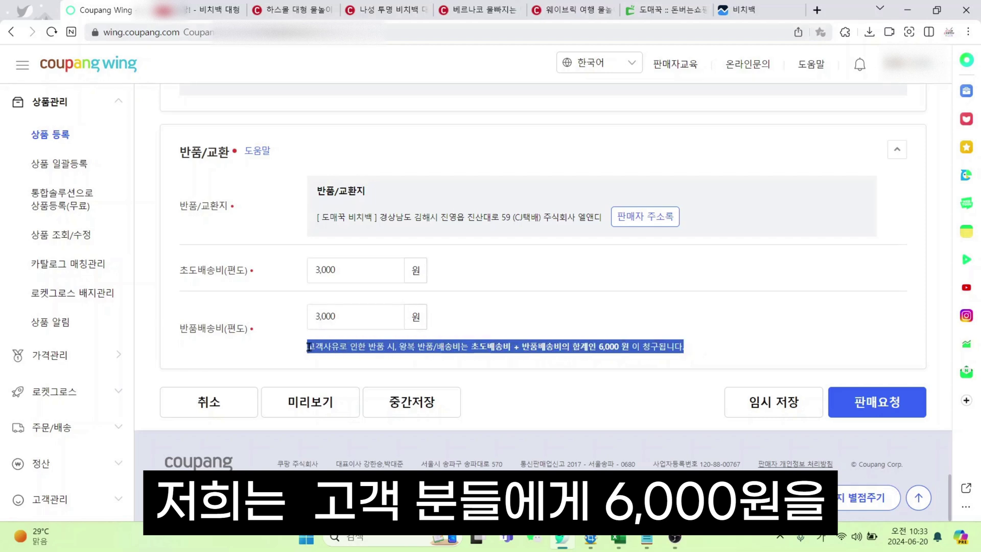
{"action": "left_click", "coordinate": [598, 368]}
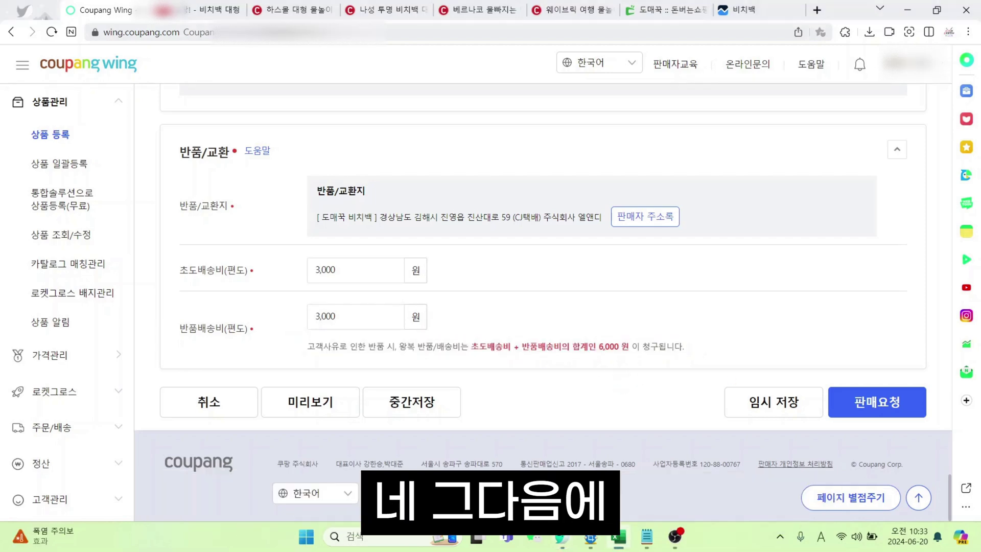
Confirm 판매요청, then in 상품목록 expand the approved bag's colour options and open its live page
{"action": "left_click", "coordinate": [851, 397]}
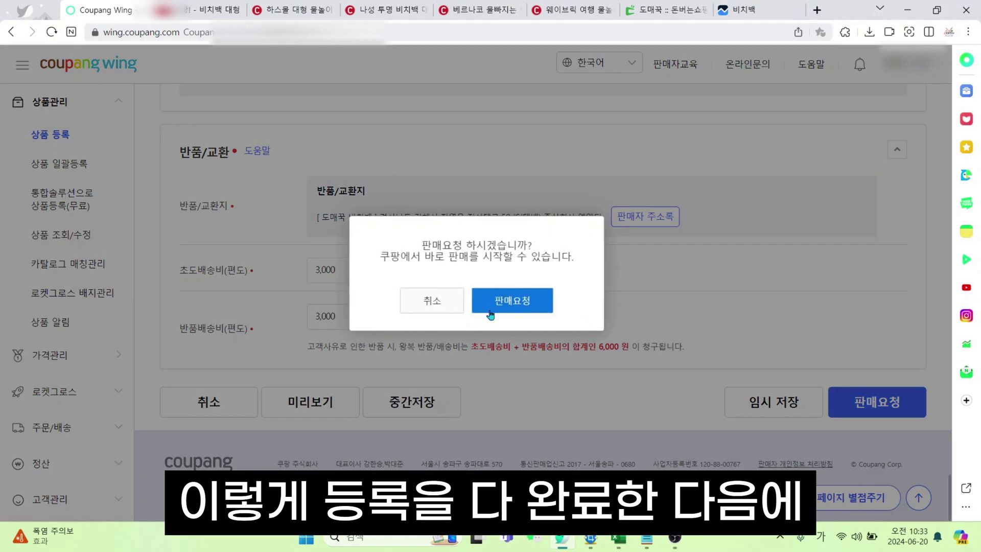
{"action": "left_click", "coordinate": [549, 307]}
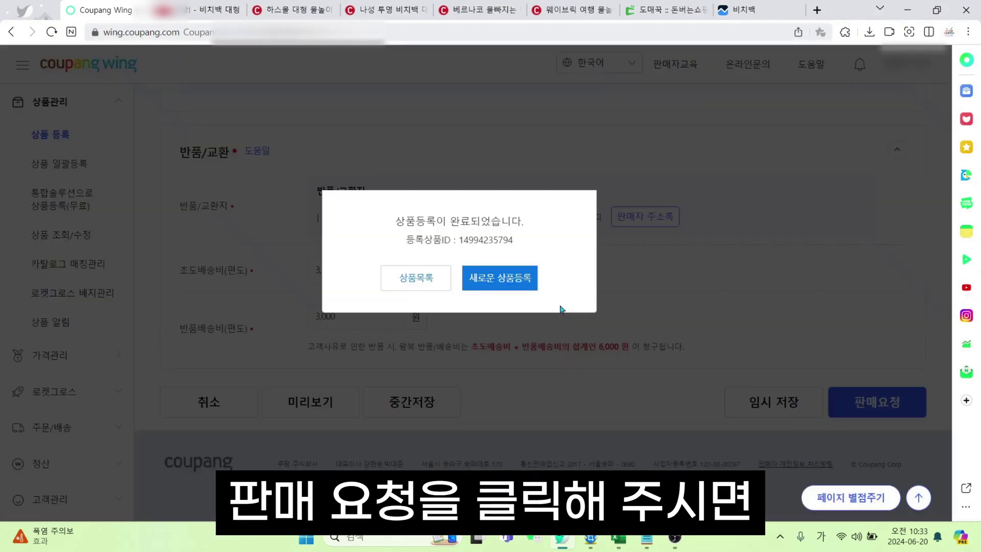
{"action": "left_click", "coordinate": [433, 283]}
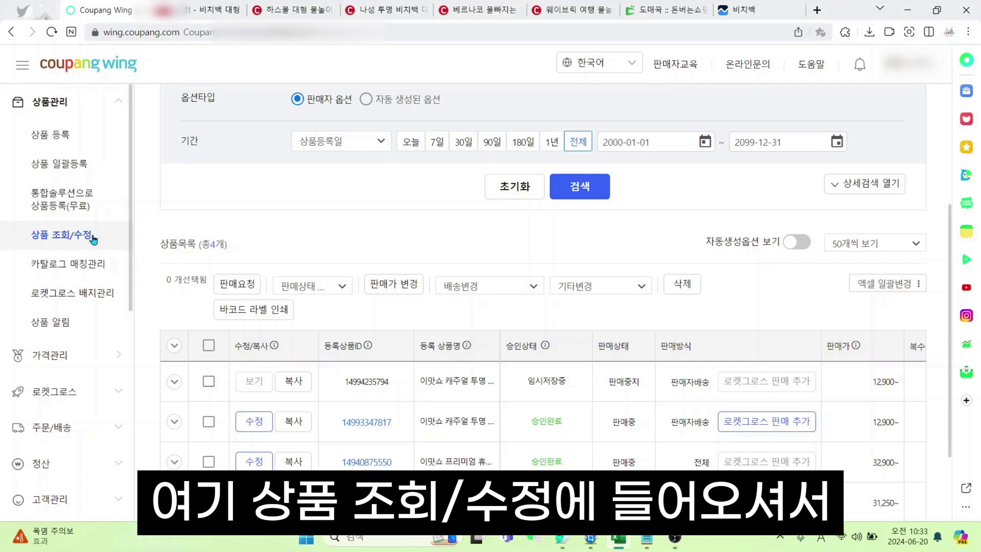
{"action": "left_click", "coordinate": [174, 423]}
{"action": "scroll", "coordinate": [466, 248], "scroll_direction": "down", "scroll_amount": 3}
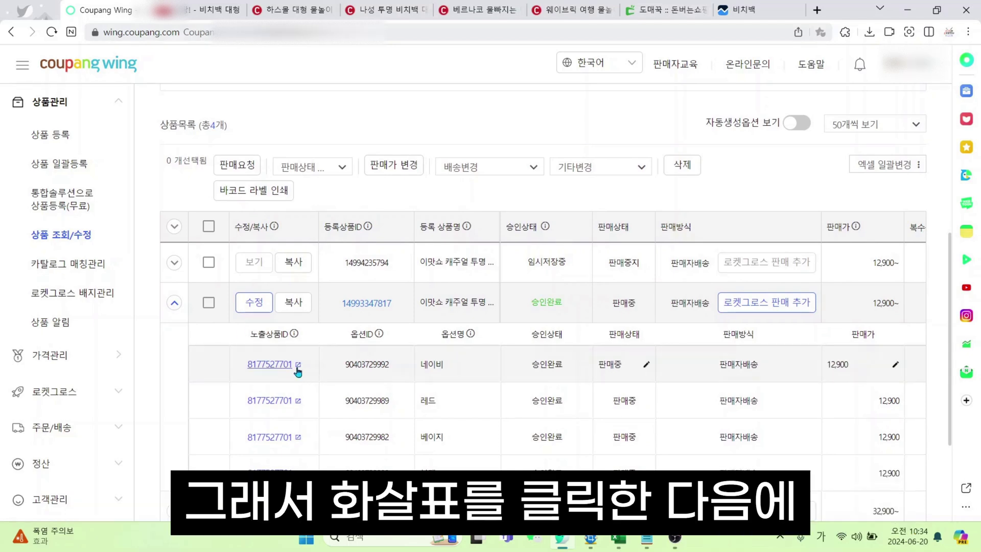
{"action": "left_click", "coordinate": [297, 364]}
Scroll through the live EMS01 beach bag page (12,900 won, 50% off) and view its web address
{"action": "scroll", "coordinate": [381, 338], "scroll_direction": "down", "scroll_amount": 5}
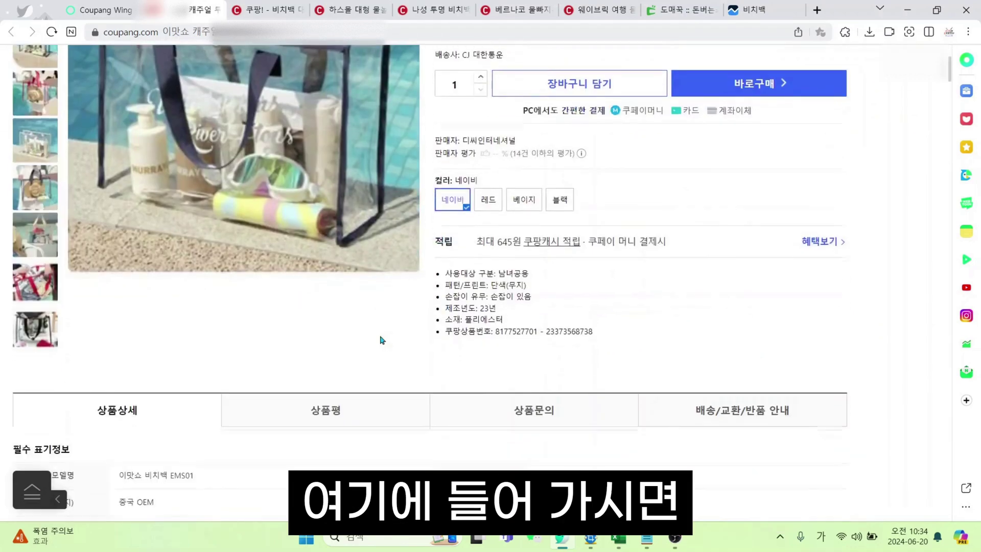
{"action": "scroll", "coordinate": [381, 338], "scroll_direction": "up", "scroll_amount": 2}
{"action": "scroll", "coordinate": [382, 209], "scroll_direction": "up", "scroll_amount": 1}
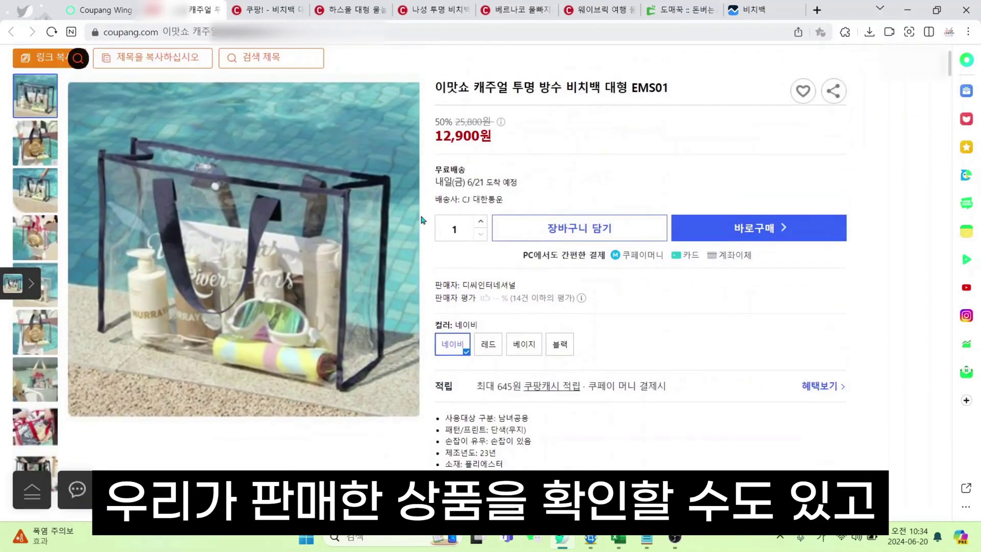
{"action": "scroll", "coordinate": [497, 255], "scroll_direction": "up", "scroll_amount": 3}
{"action": "scroll", "coordinate": [497, 255], "scroll_direction": "down", "scroll_amount": 3}
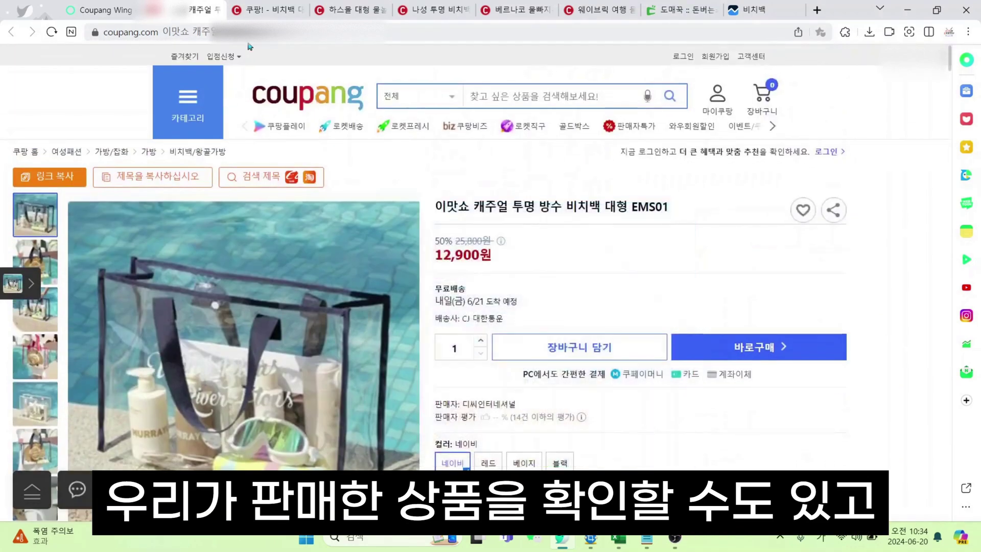
{"action": "left_click", "coordinate": [383, 34]}
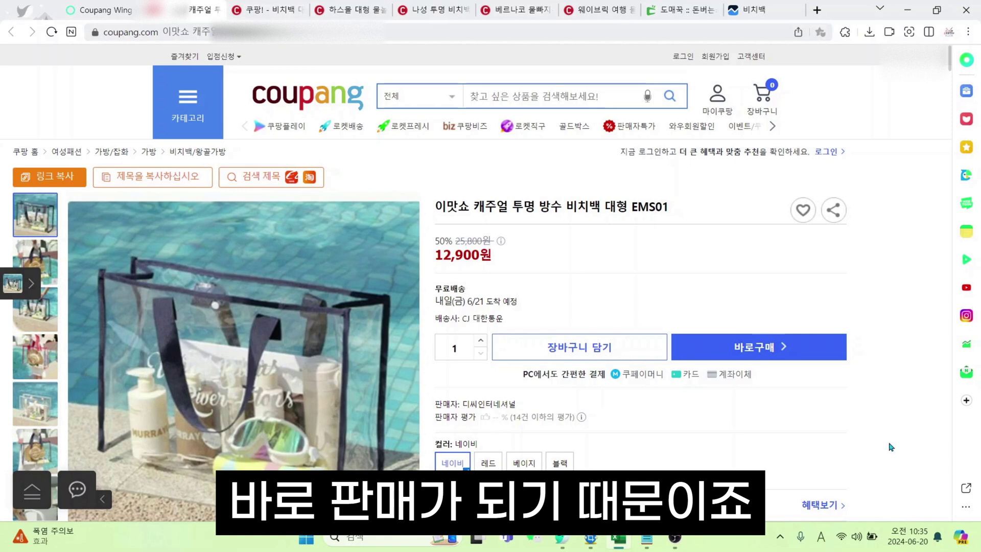
{"action": "scroll", "coordinate": [890, 446], "scroll_direction": "down", "scroll_amount": 2}
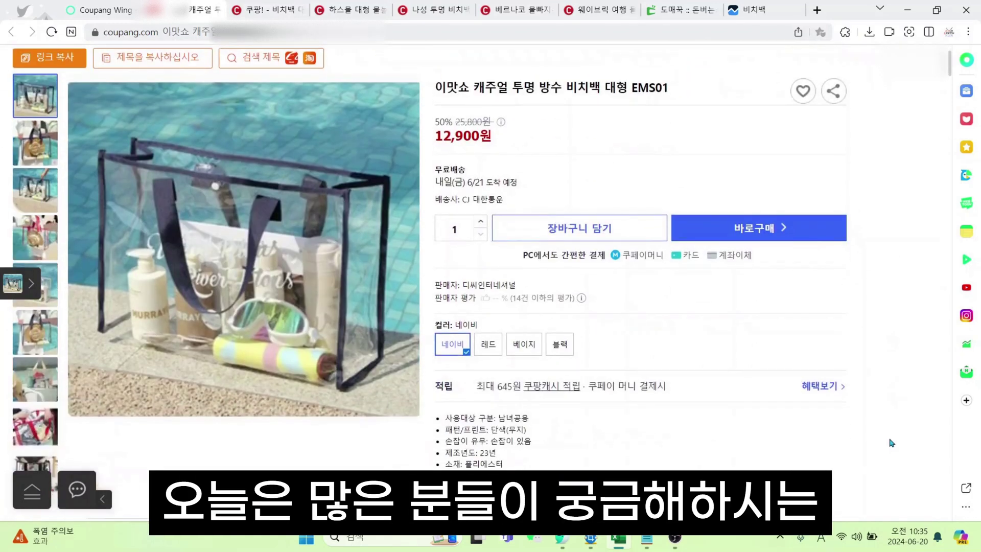